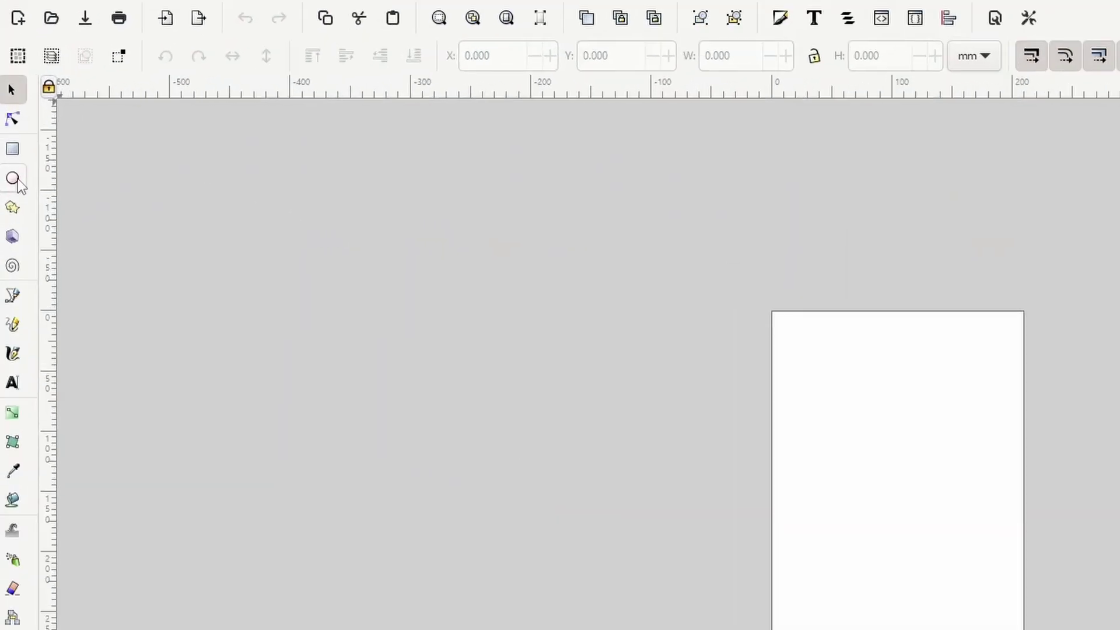
Draw a red ellipse about 373 by 204 mm beside the page and convert it to a path
{"action": "left_click", "coordinate": [14, 180]}
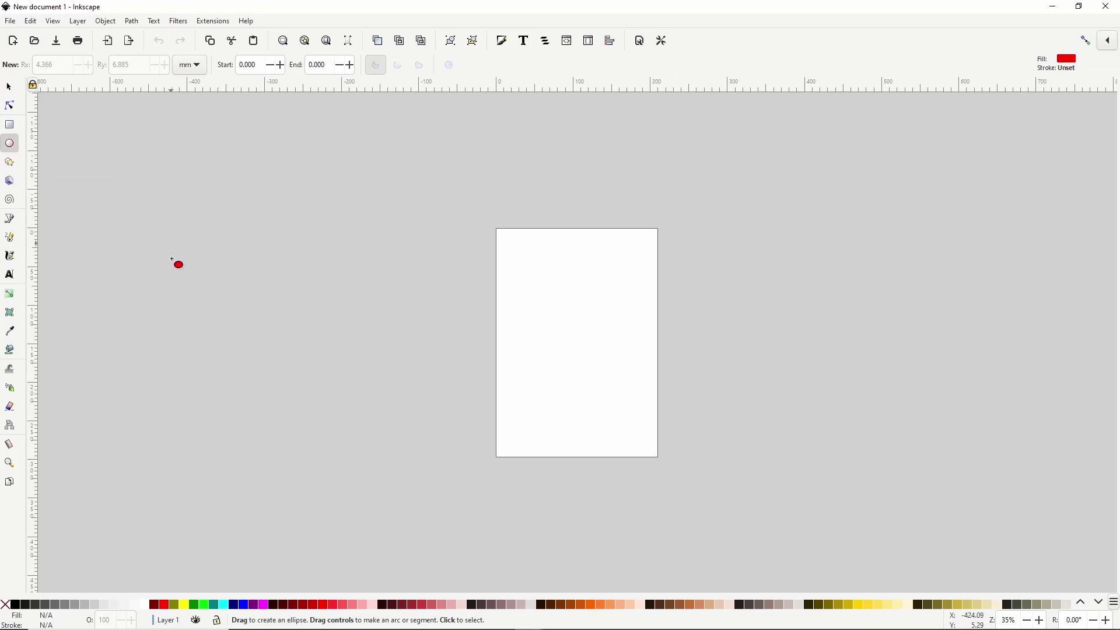
{"action": "left_click_drag", "start_coordinate": [173, 277], "coordinate": [465, 437]}
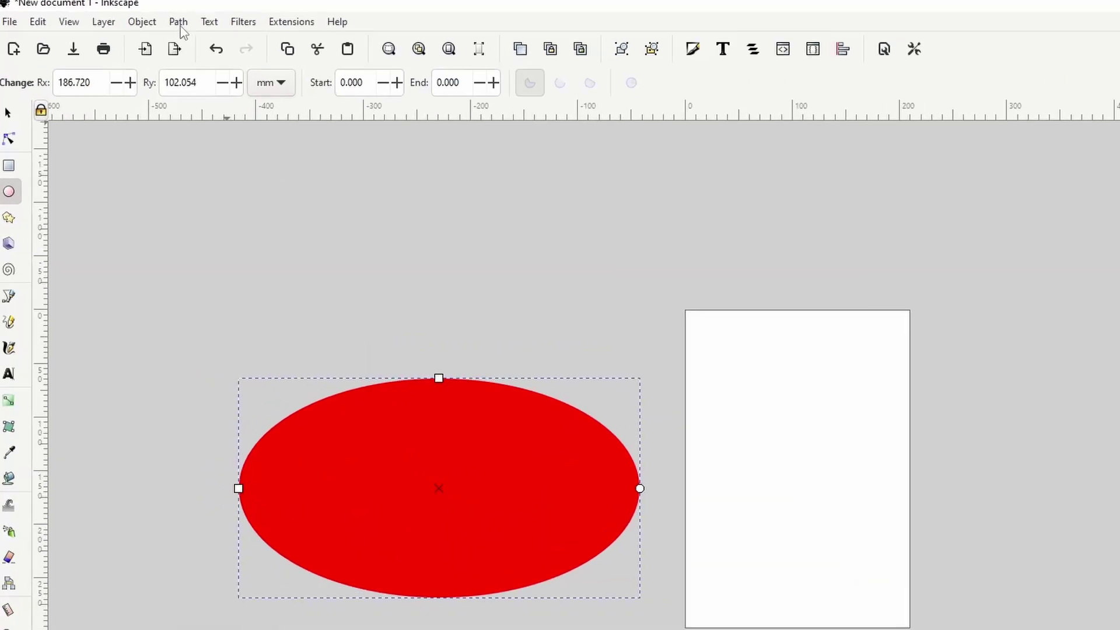
{"action": "left_click", "coordinate": [132, 21]}
{"action": "left_click", "coordinate": [194, 43]}
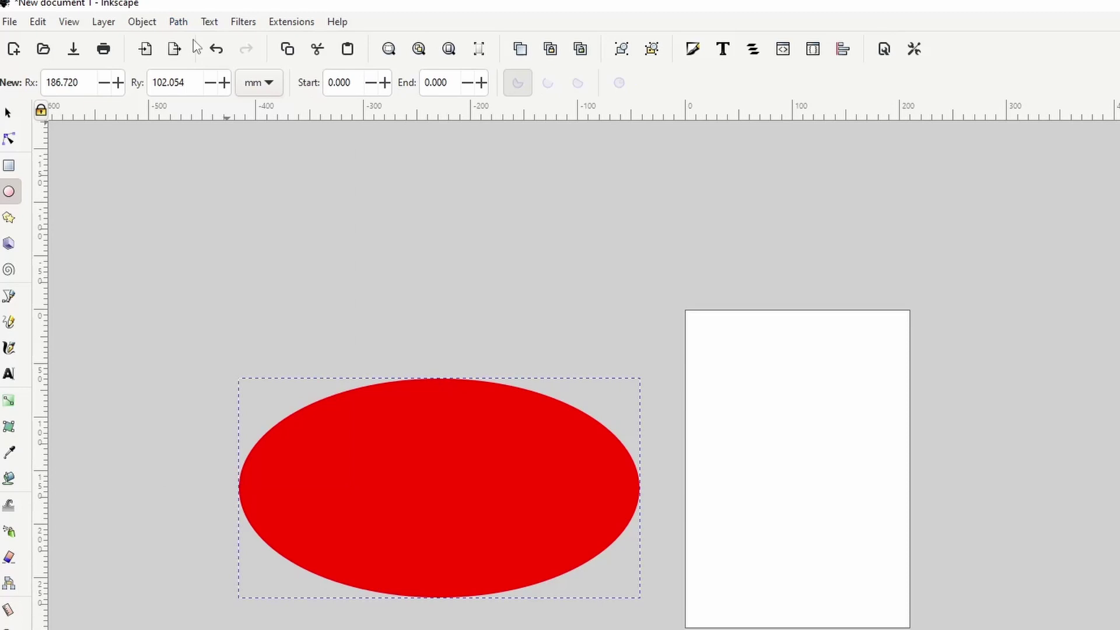
Select all of the ellipse's nodes and insert a new node in the middle of each segment
{"action": "left_click", "coordinate": [9, 138]}
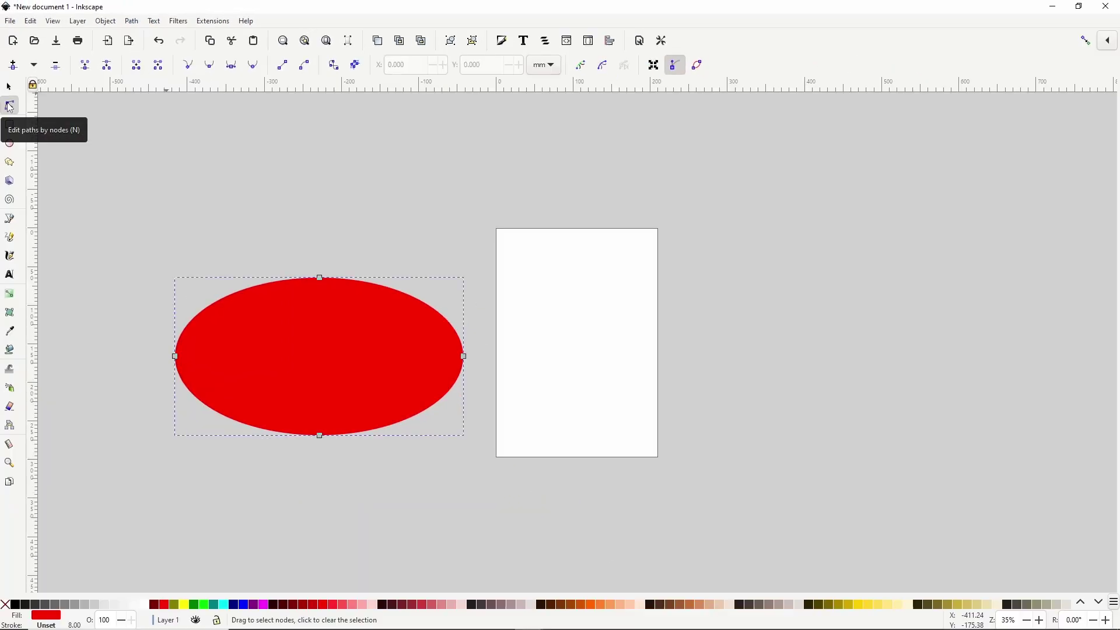
{"action": "left_click_drag", "start_coordinate": [144, 218], "coordinate": [503, 455]}
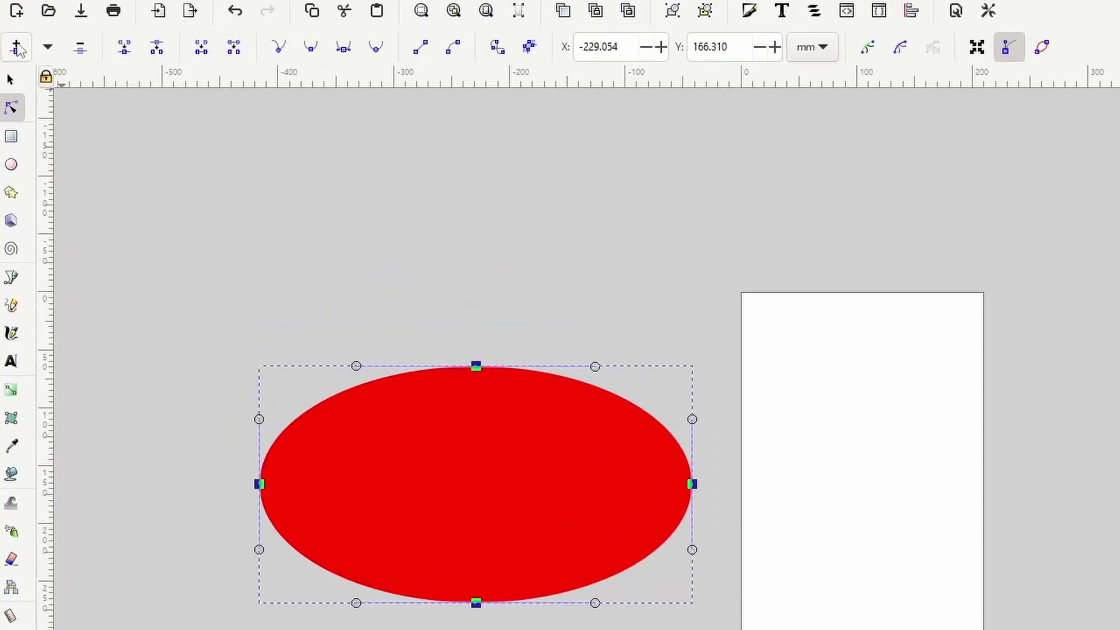
{"action": "left_click", "coordinate": [17, 48]}
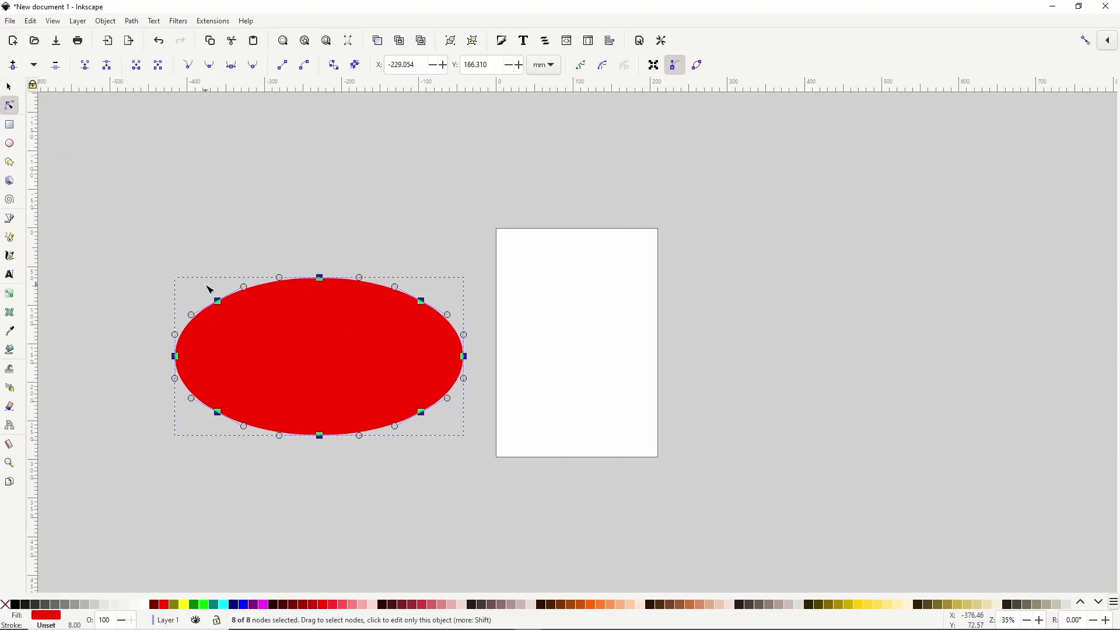
Stretch the four newly inserted nodes slightly outward, vertically and horizontally, with node transformation handles to make the ellipse boxier
{"action": "left_click_drag", "start_coordinate": [201, 292], "coordinate": [442, 423]}
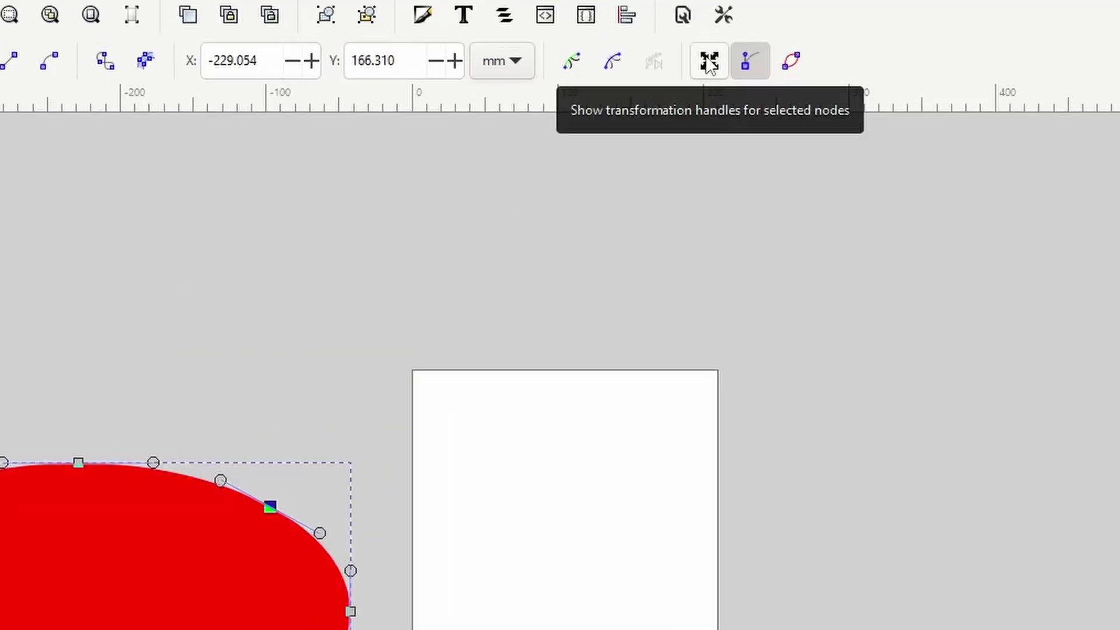
{"action": "left_click", "coordinate": [710, 63]}
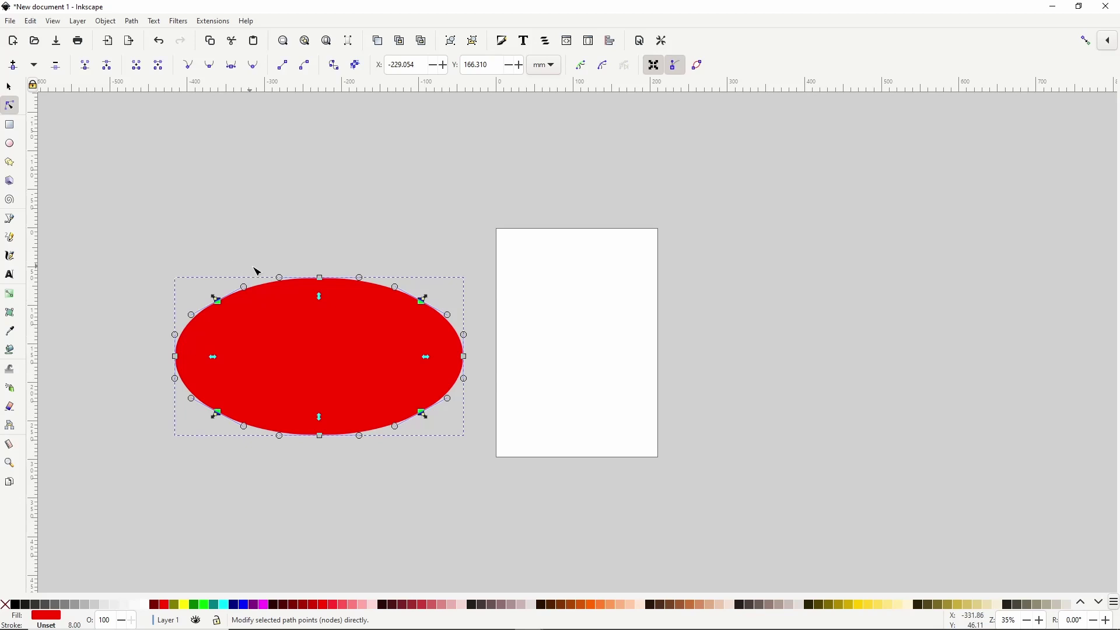
{"action": "left_click_drag", "start_coordinate": [322, 299], "coordinate": [321, 292]}
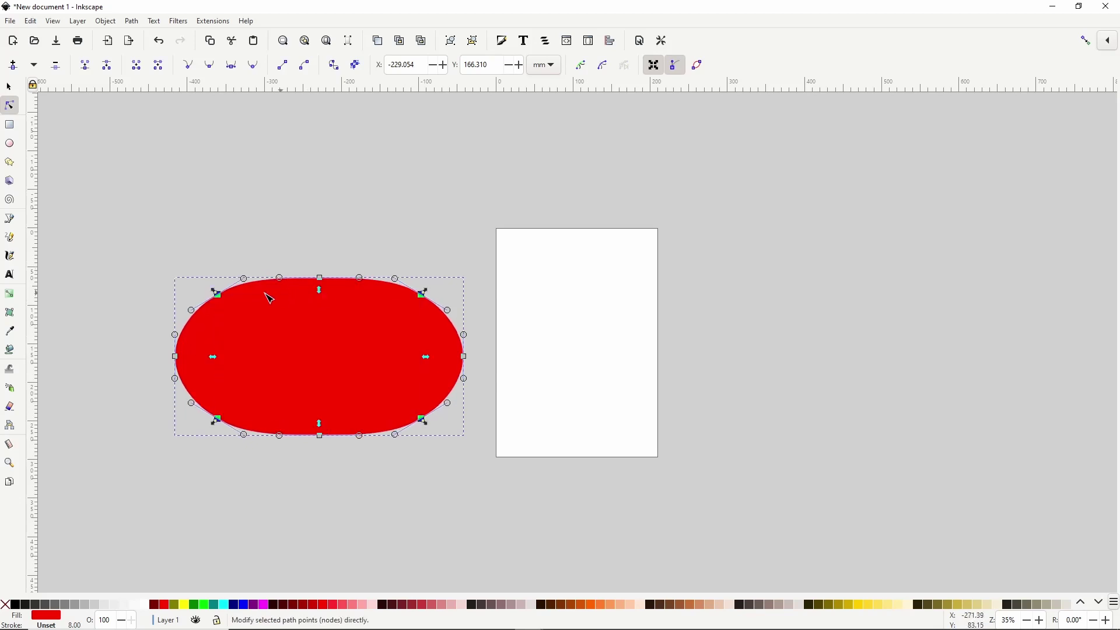
{"action": "left_click_drag", "start_coordinate": [217, 358], "coordinate": [205, 356]}
{"action": "left_click", "coordinate": [392, 232]}
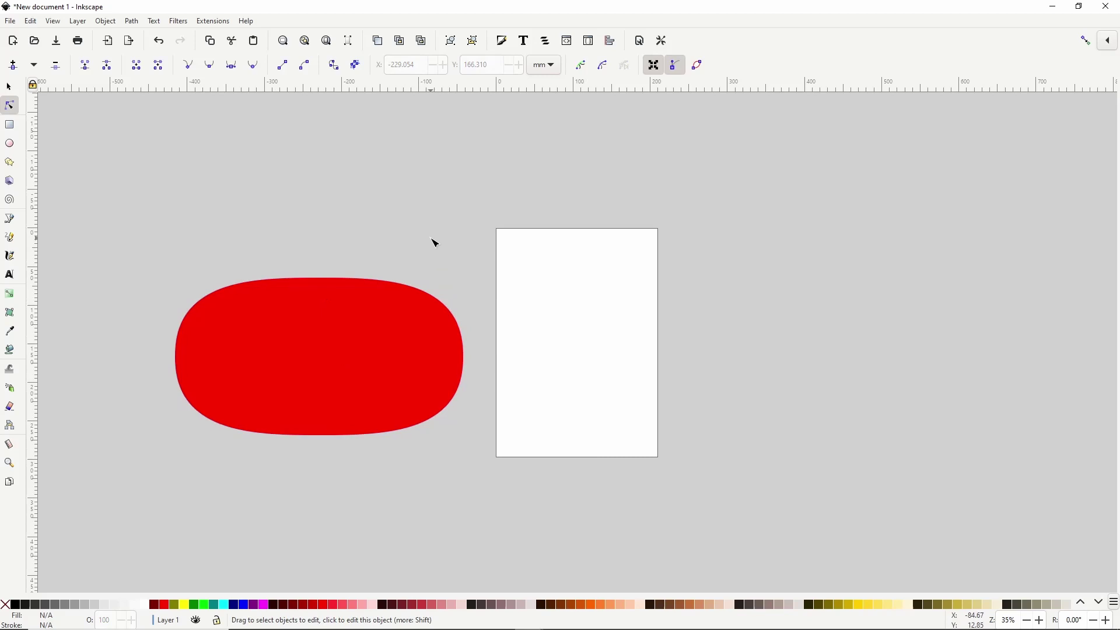
{"action": "left_click", "coordinate": [654, 66]}
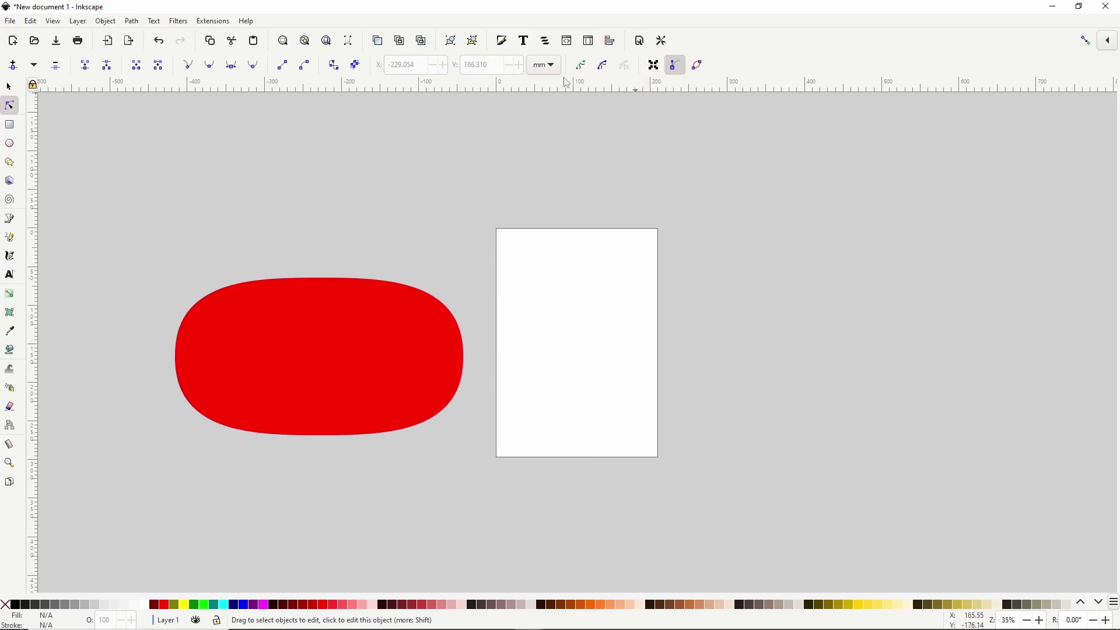
Recolor the rounded shape's fill brown with hue 37, saturation 94 and value 68
{"action": "left_click", "coordinate": [10, 90]}
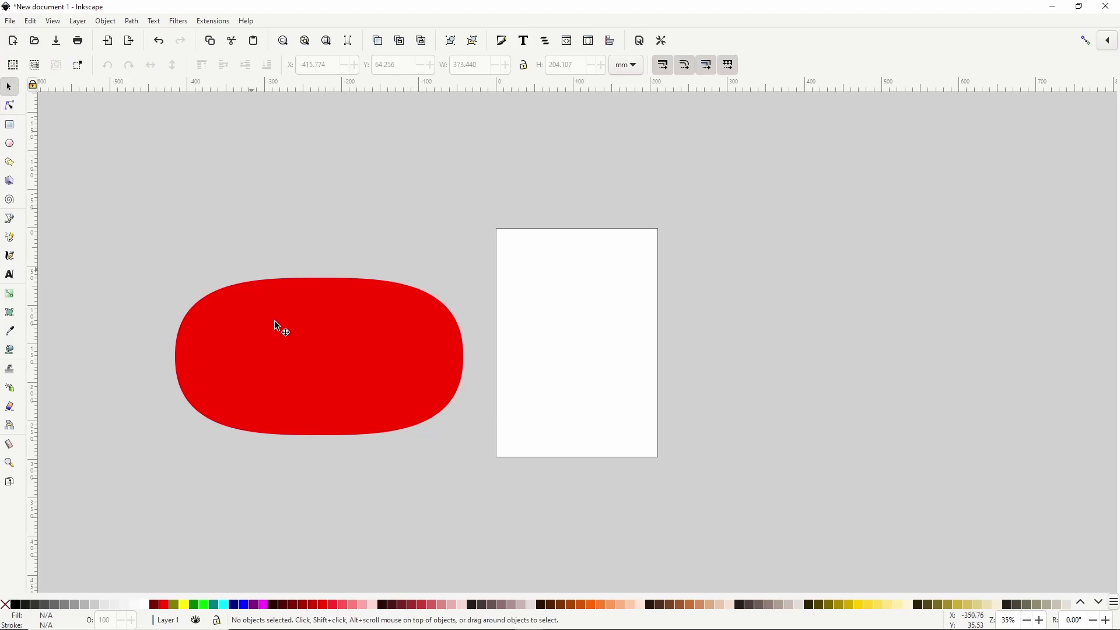
{"action": "left_click", "coordinate": [316, 360]}
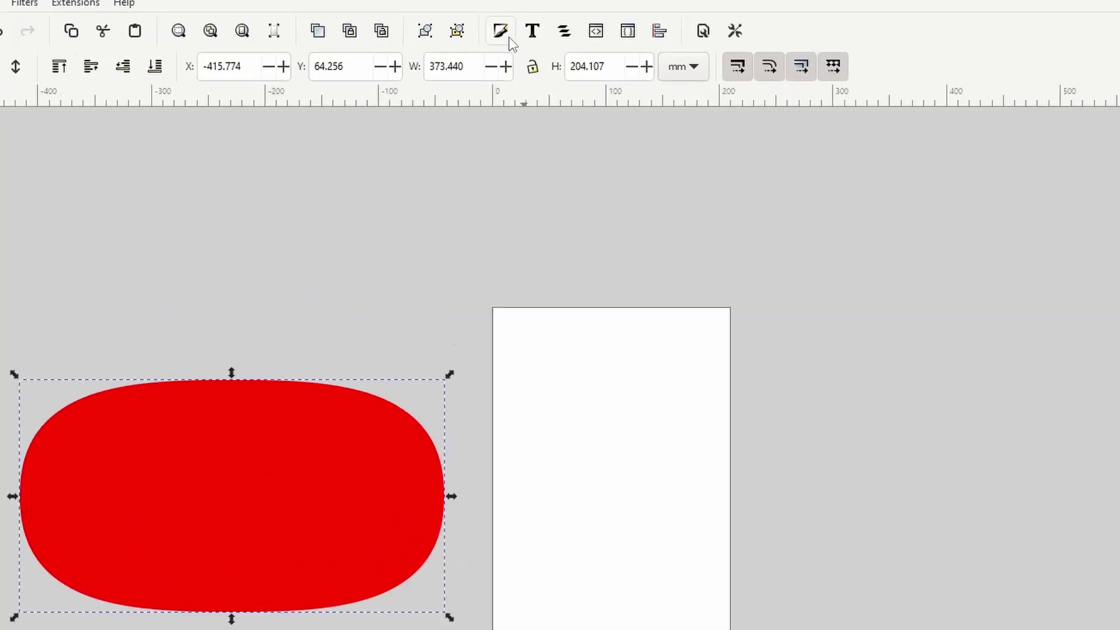
{"action": "left_click", "coordinate": [500, 33]}
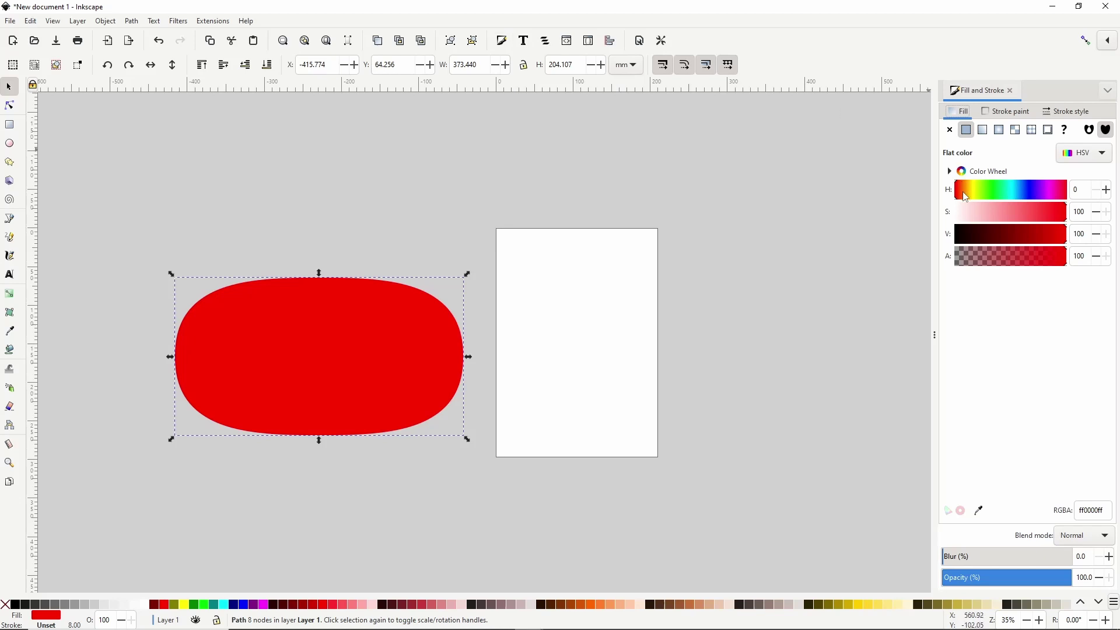
{"action": "left_click", "coordinate": [966, 196]}
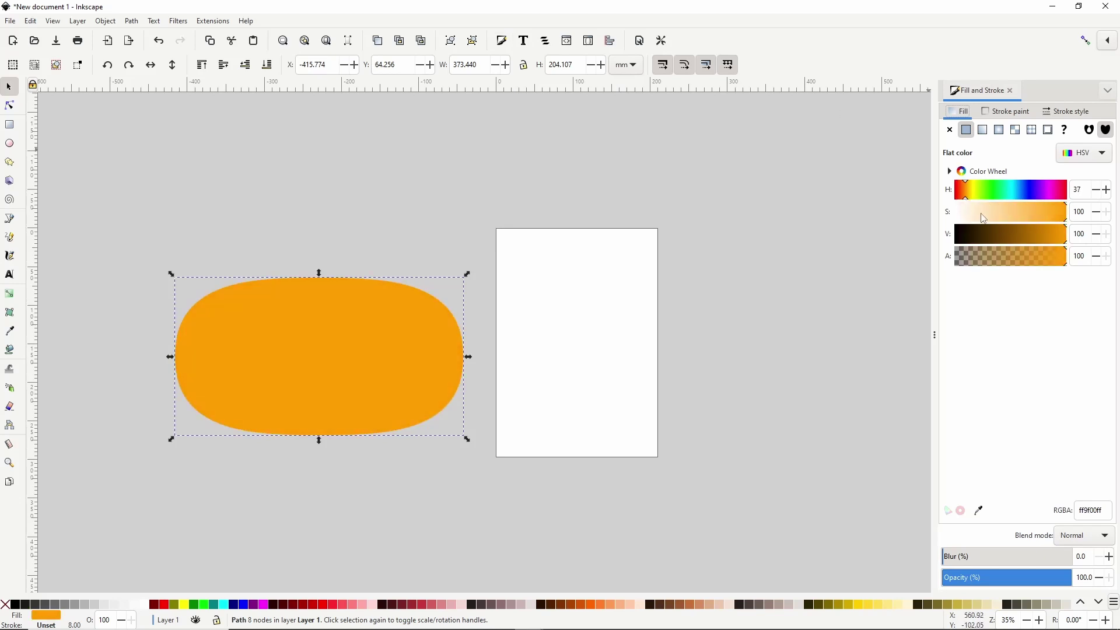
{"action": "left_click", "coordinate": [1061, 215]}
{"action": "left_click_drag", "start_coordinate": [1049, 236], "coordinate": [1031, 235]}
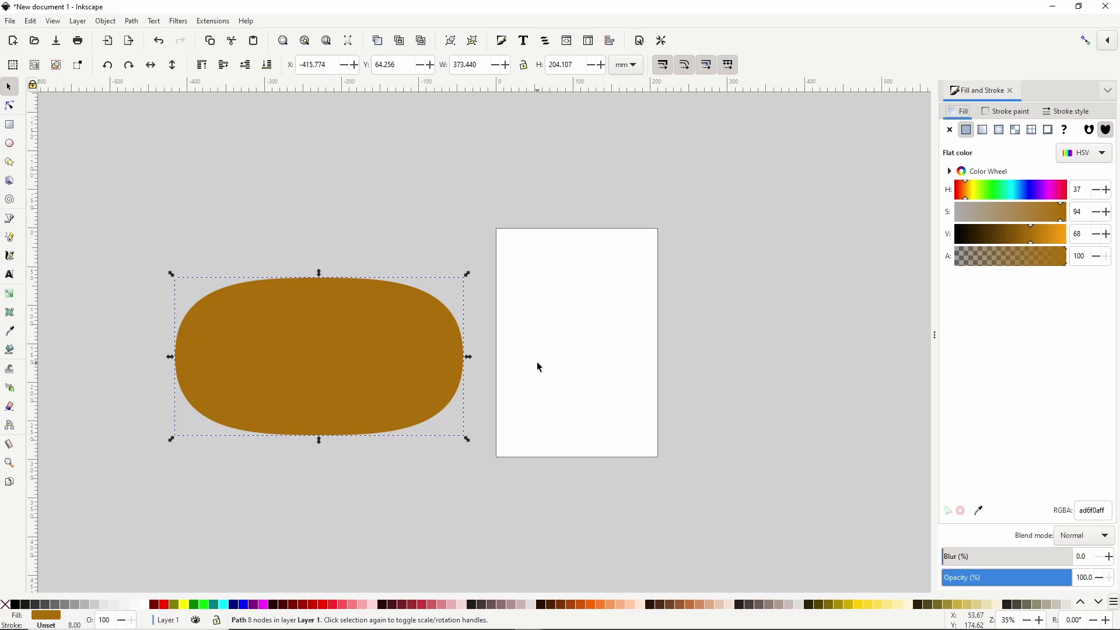
Draw an ellipse about 187 by 176 mm over the page's lower part and copy the rounded shape's height value
{"action": "left_click", "coordinate": [10, 143]}
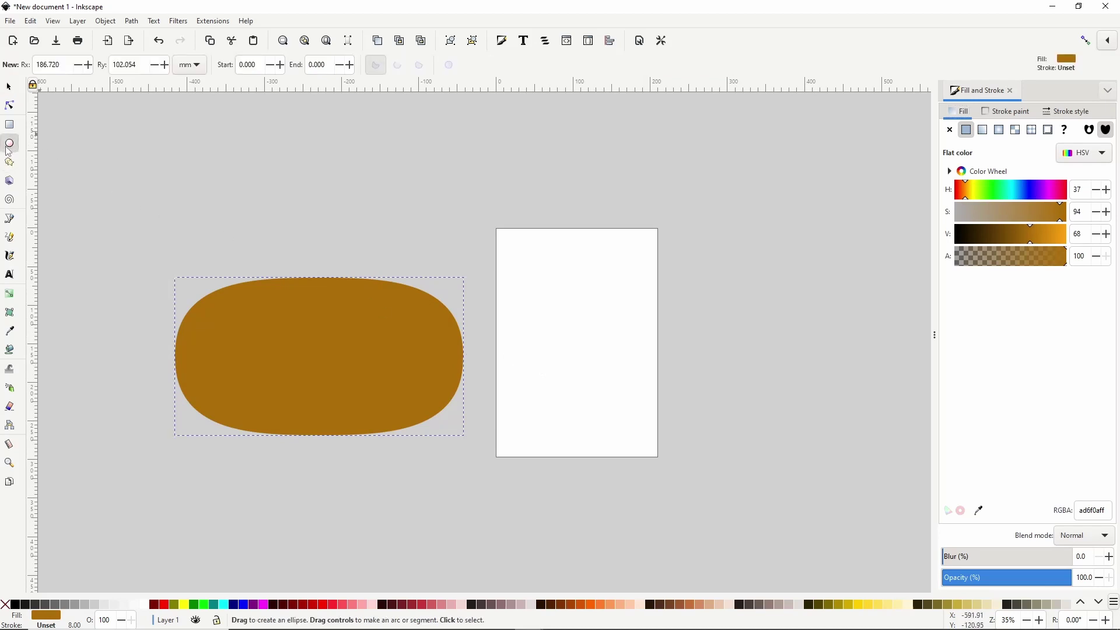
{"action": "left_click_drag", "start_coordinate": [526, 343], "coordinate": [668, 473]}
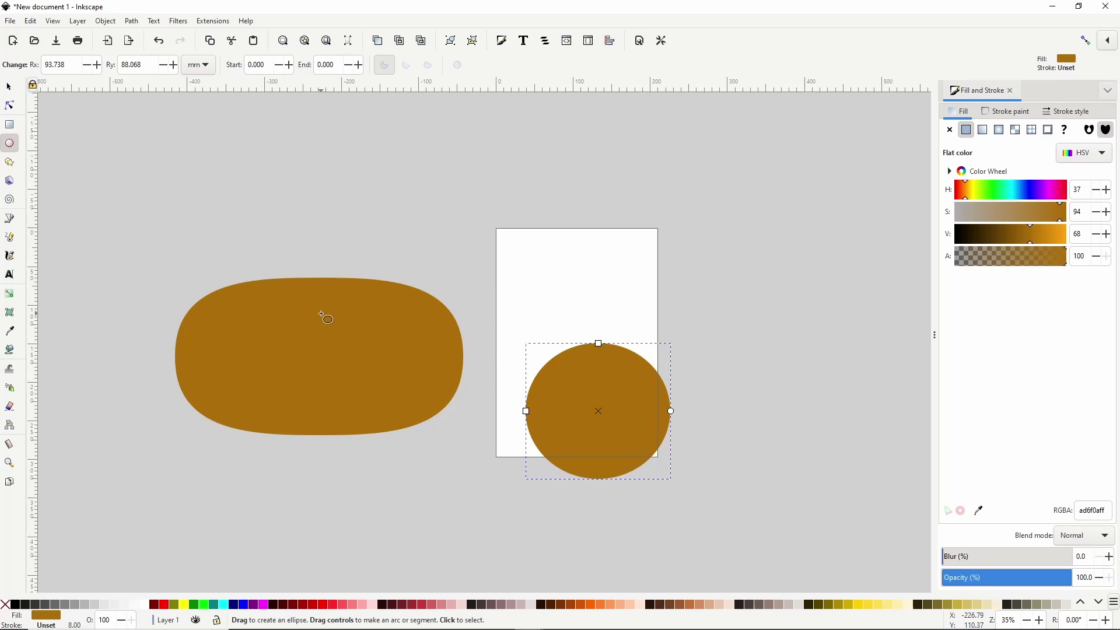
{"action": "left_click", "coordinate": [9, 87]}
{"action": "left_click", "coordinate": [328, 362]}
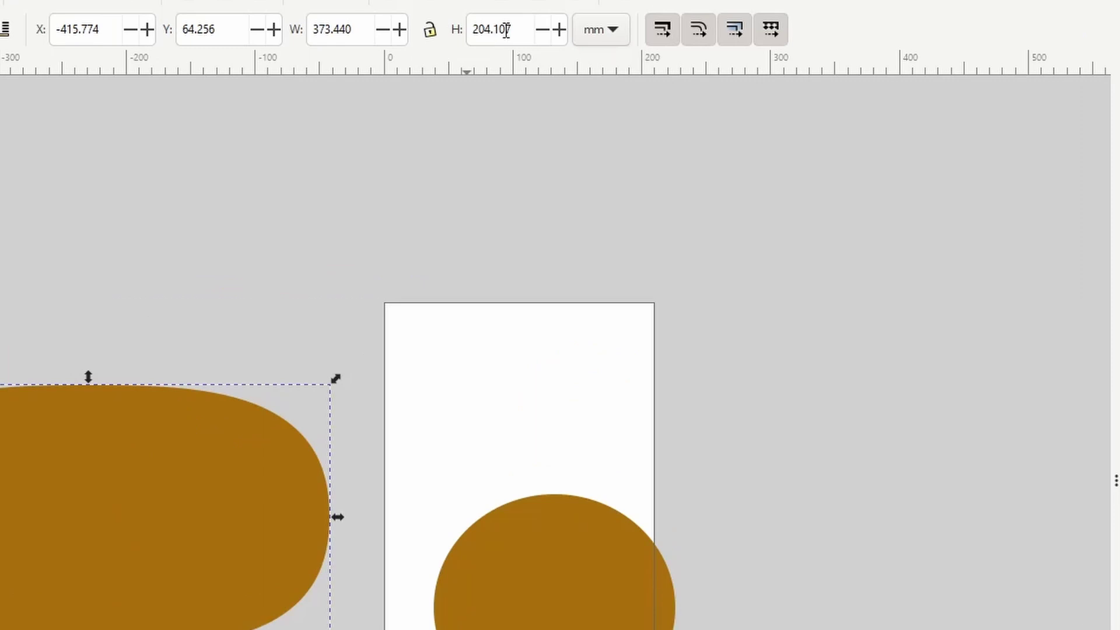
{"action": "double_click", "coordinate": [570, 66]}
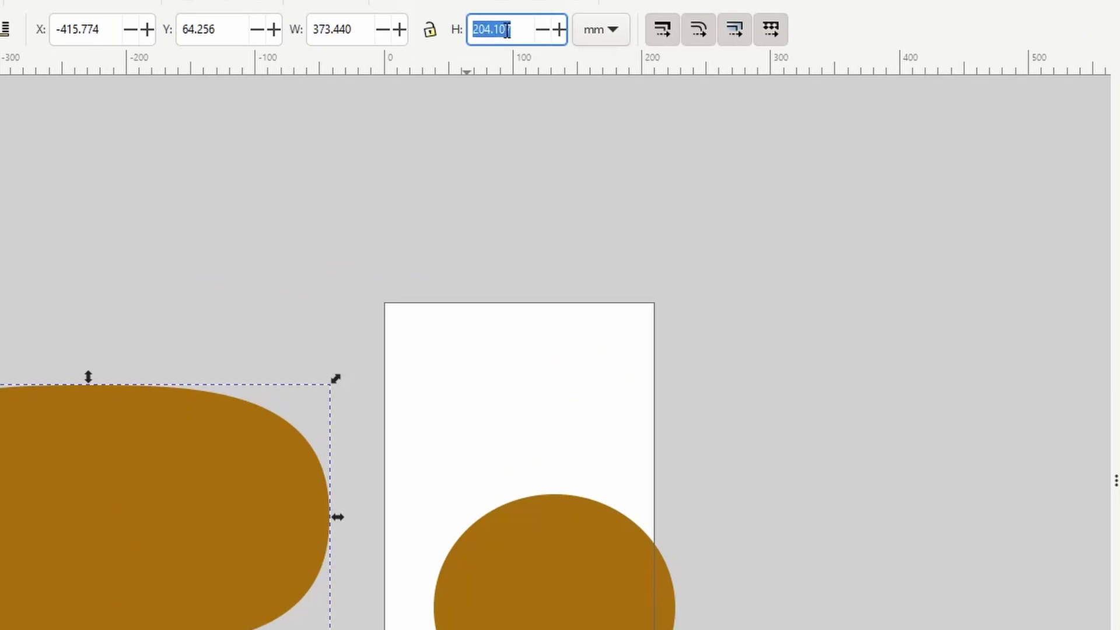
{"action": "key", "text": "ctrl+c"}
Set both the width and height of the new ellipse to the copied 204.107 mm to make it a circle
{"action": "left_click", "coordinate": [585, 570]}
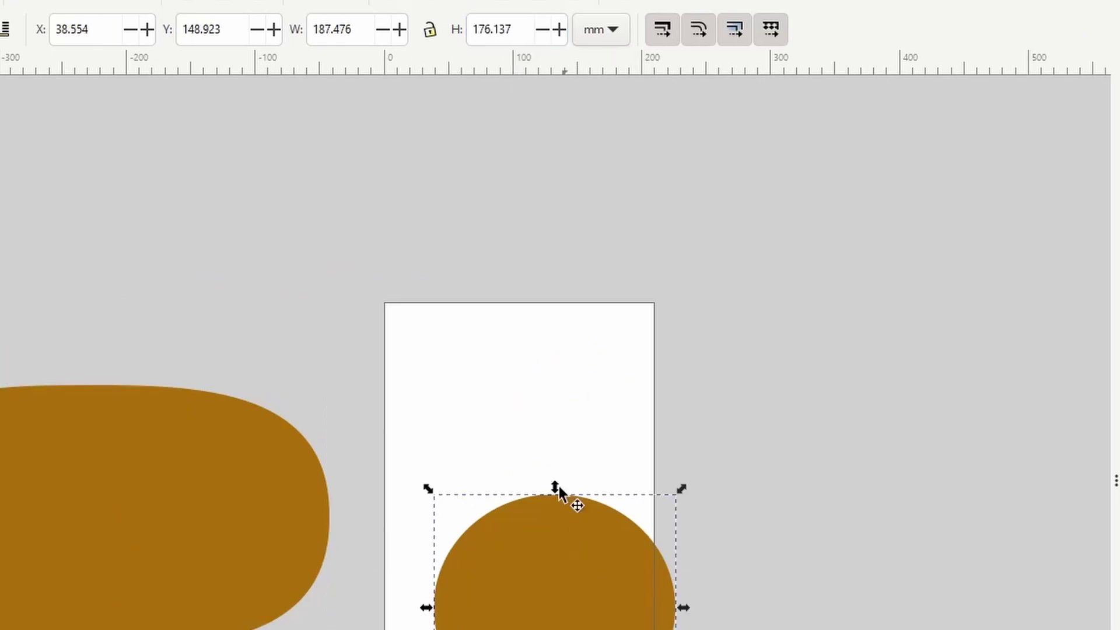
{"action": "triple_click", "coordinate": [355, 33]}
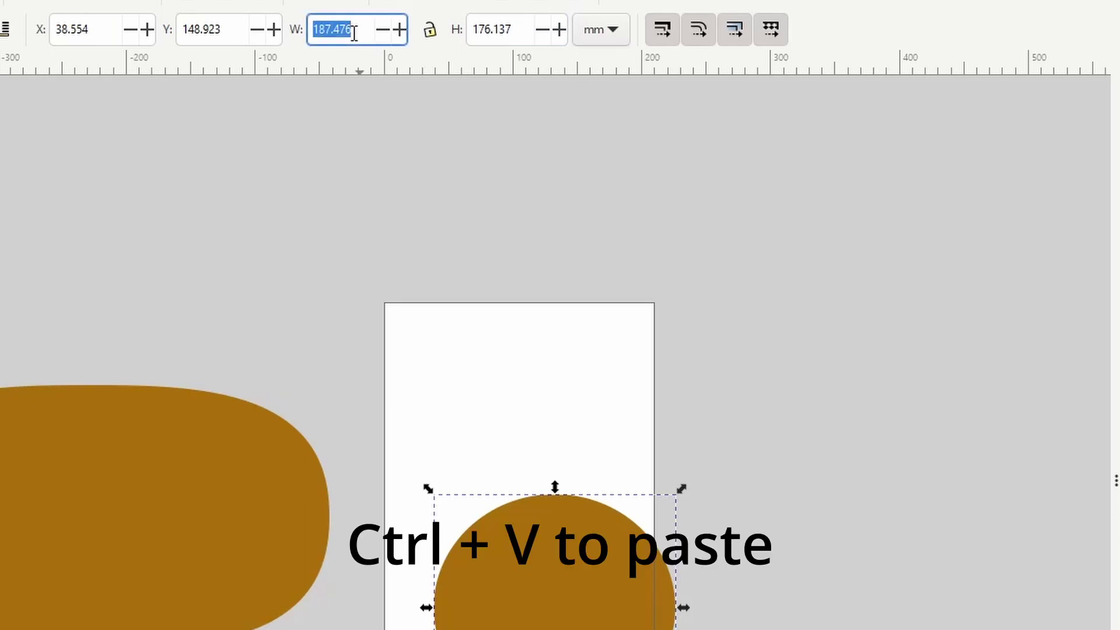
{"action": "key", "text": "ctrl+v"}
{"action": "key", "text": "Return"}
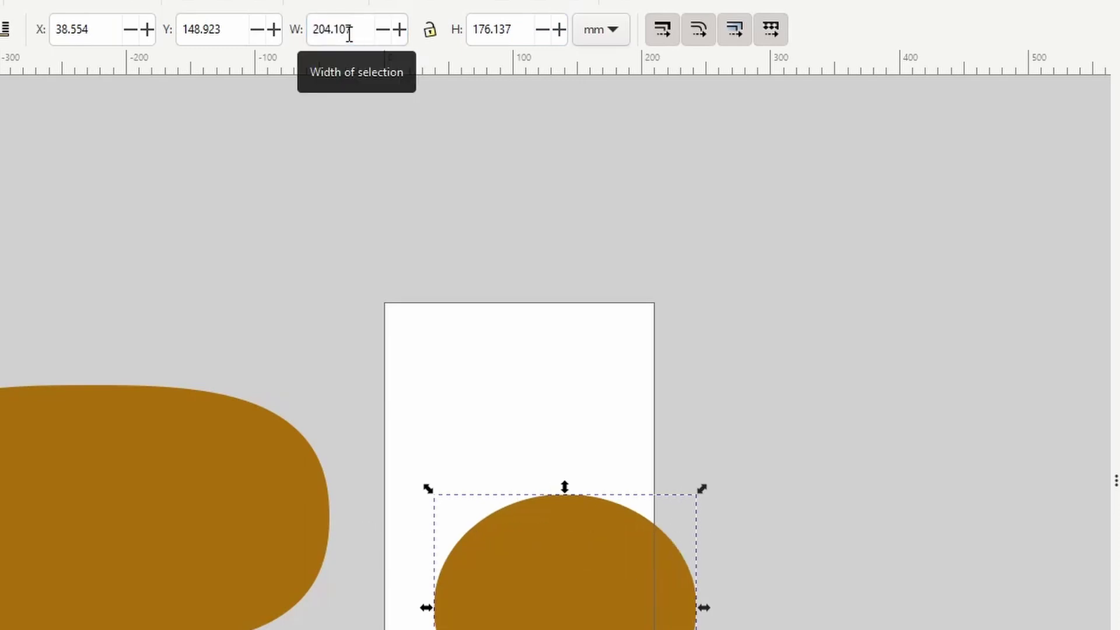
{"action": "triple_click", "coordinate": [502, 30]}
{"action": "key", "text": "ctrl+v"}
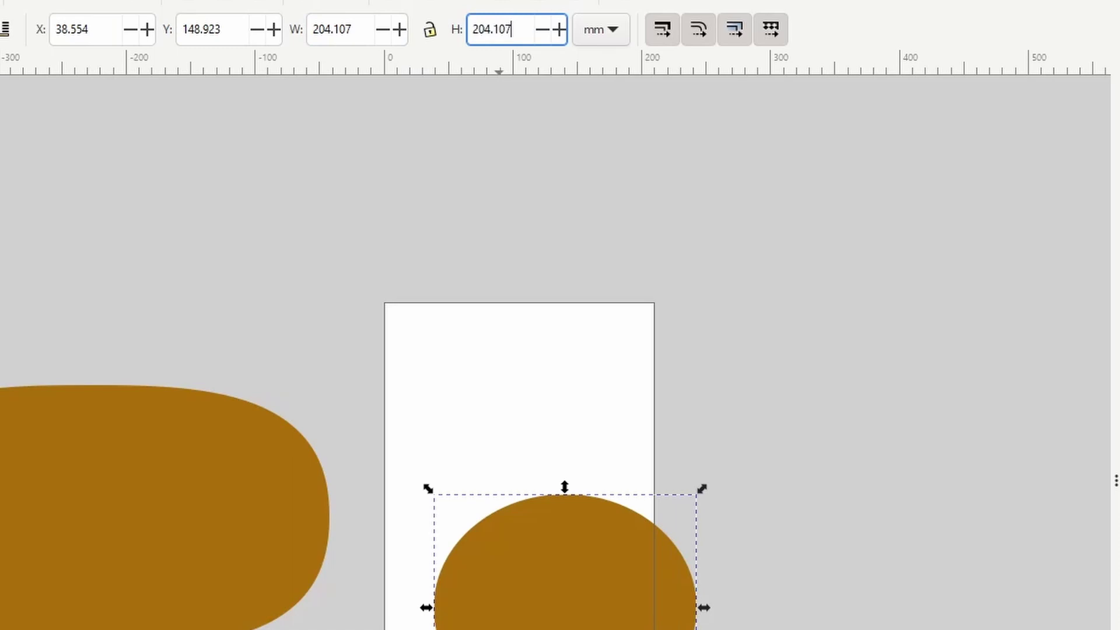
{"action": "key", "text": "Return"}
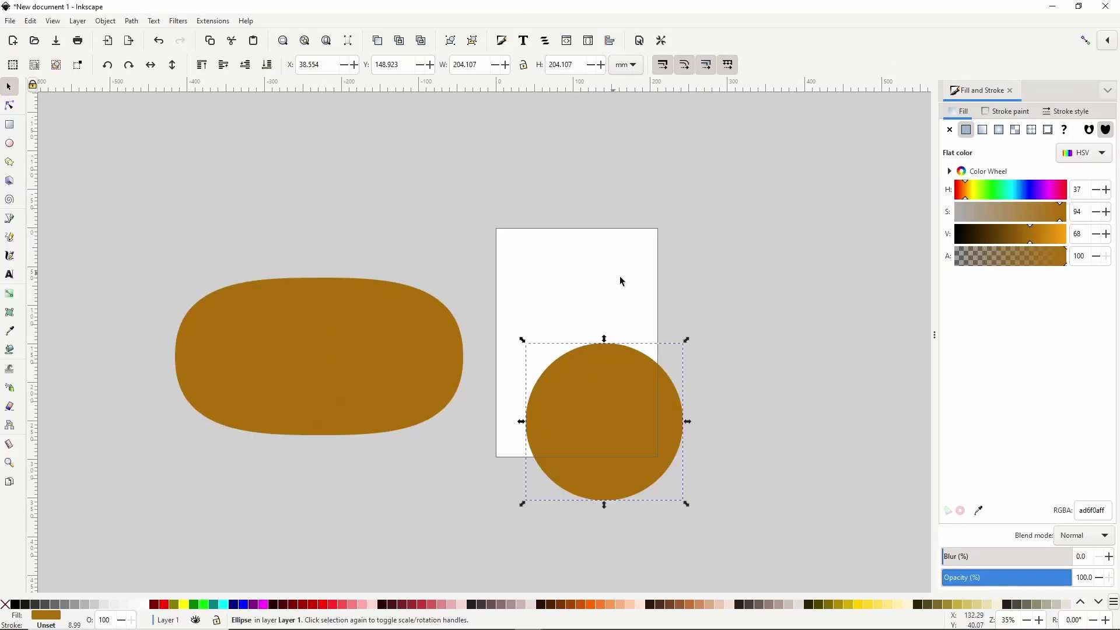
Lighten the circle's brown fill to saturation 91 and value 75
{"action": "left_click", "coordinate": [1059, 220]}
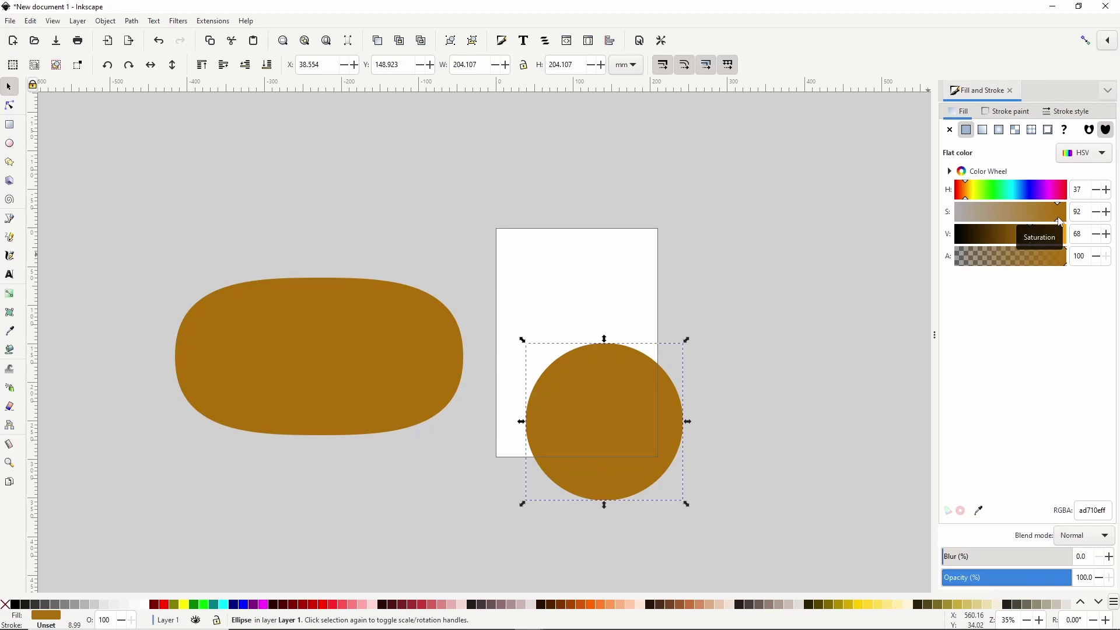
{"action": "left_click_drag", "start_coordinate": [1036, 239], "coordinate": [1039, 241]}
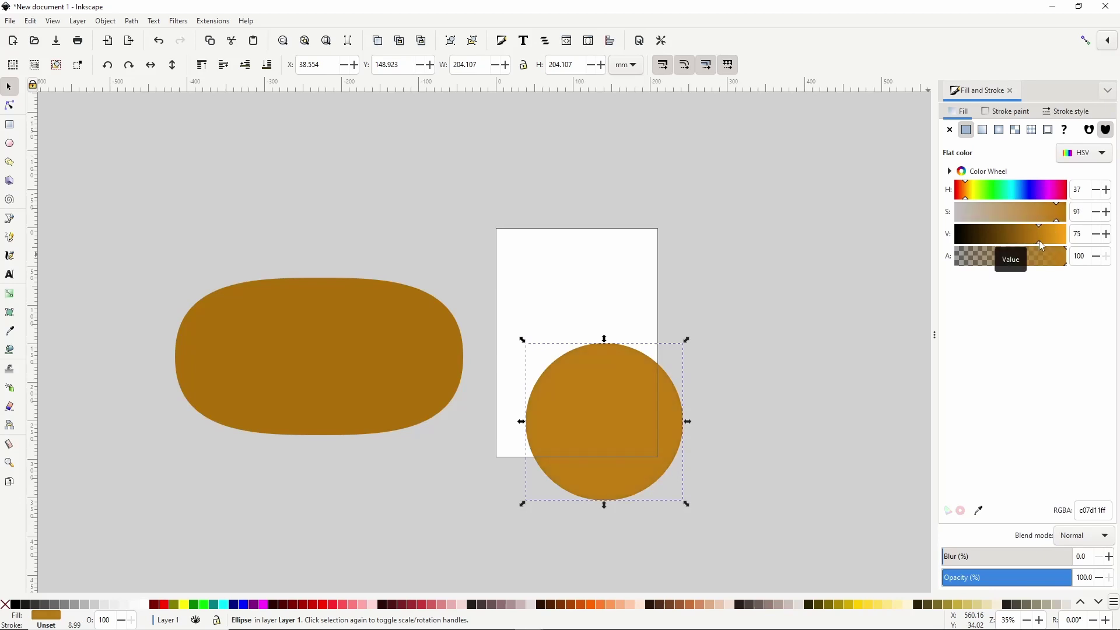
Make a green duplicate of the circle with hue 71 and value 56, scaled down around its center to about 183 mm
{"action": "right_click", "coordinate": [619, 409]}
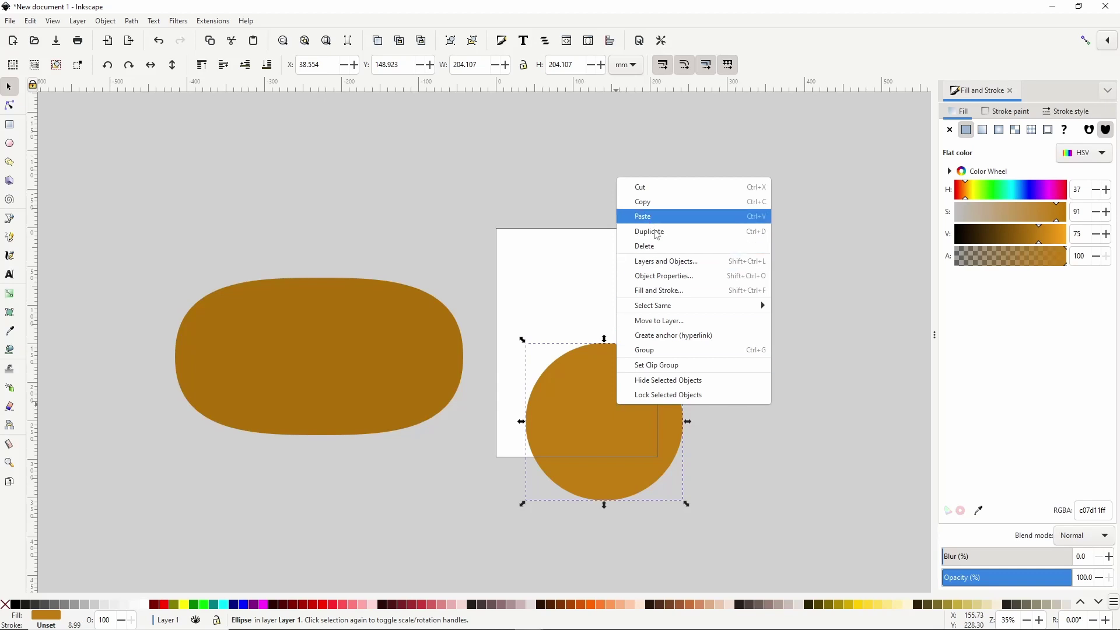
{"action": "left_click", "coordinate": [656, 233]}
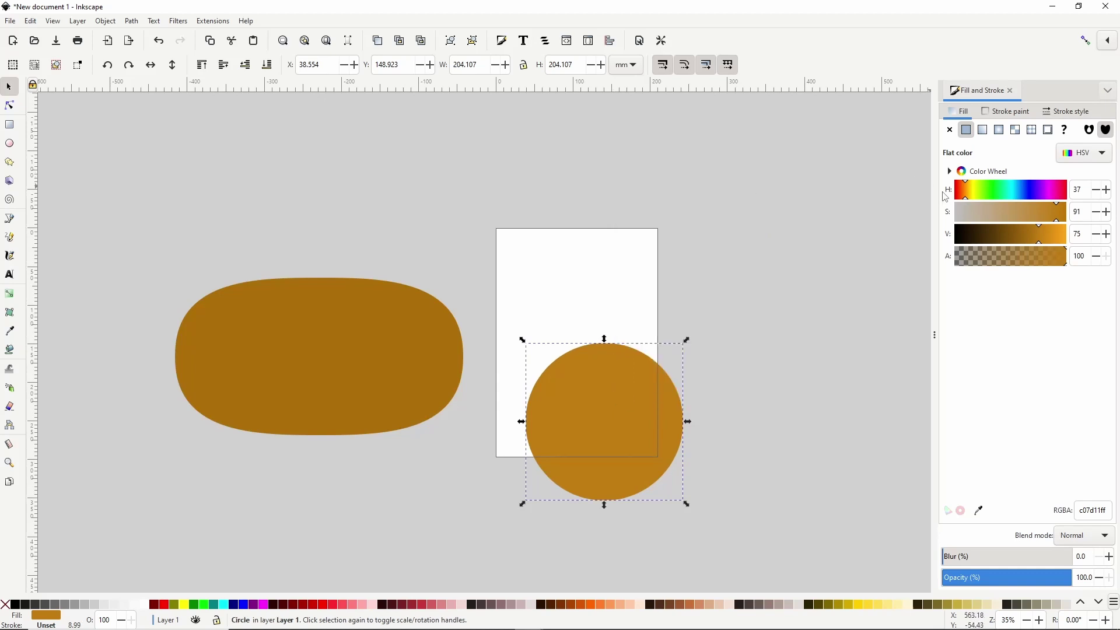
{"action": "left_click_drag", "start_coordinate": [968, 194], "coordinate": [977, 195]}
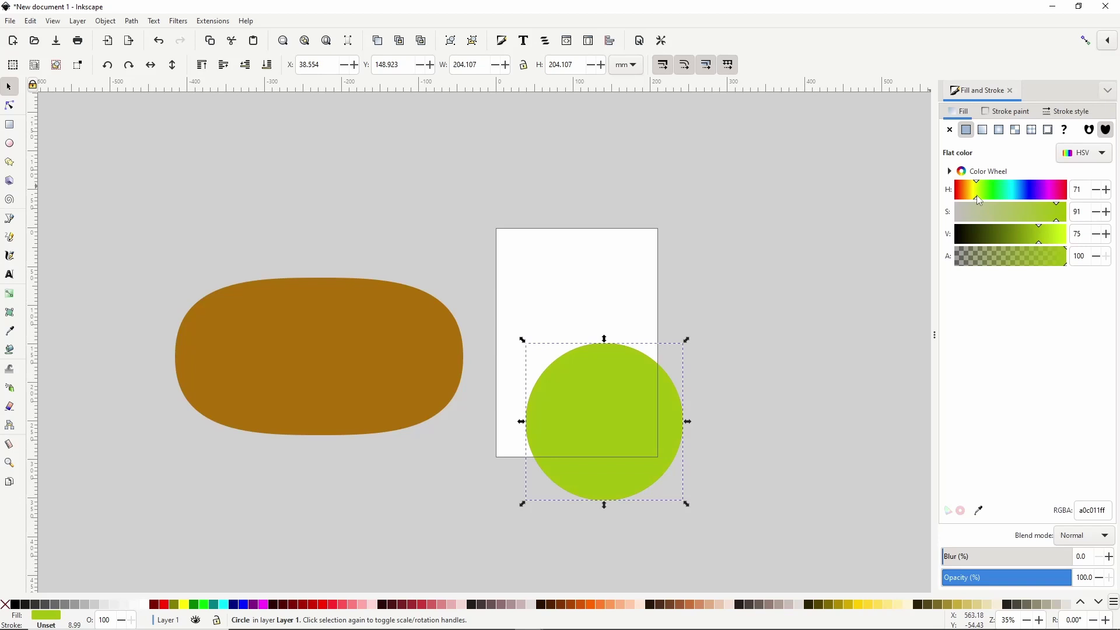
{"action": "left_click_drag", "start_coordinate": [1030, 239], "coordinate": [1019, 239]}
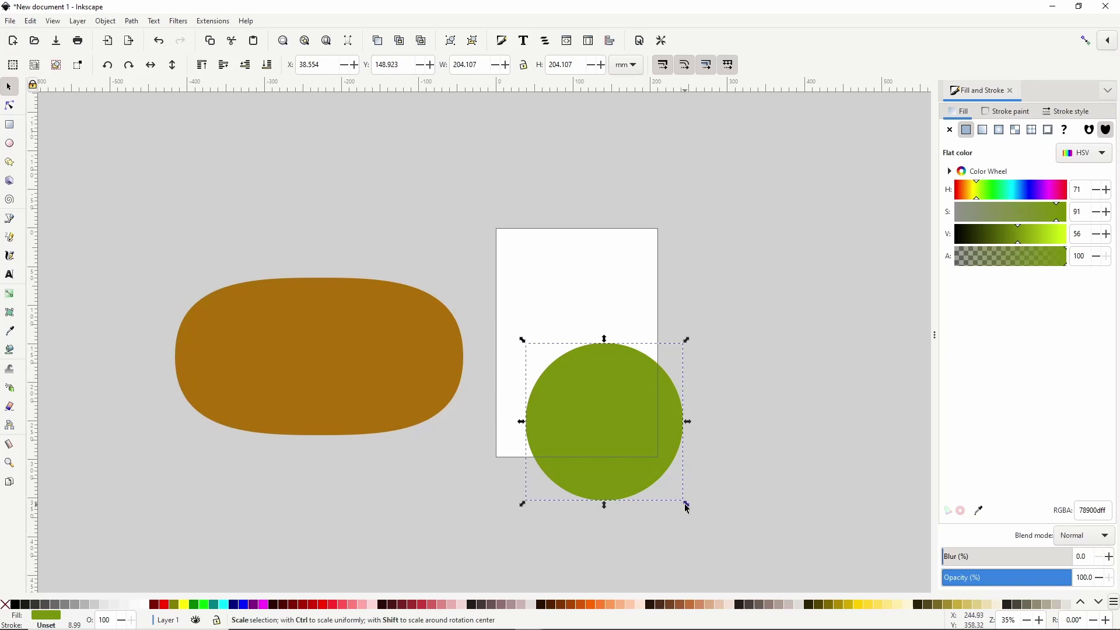
{"action": "left_click_drag", "start_coordinate": [687, 508], "coordinate": [677, 496]}
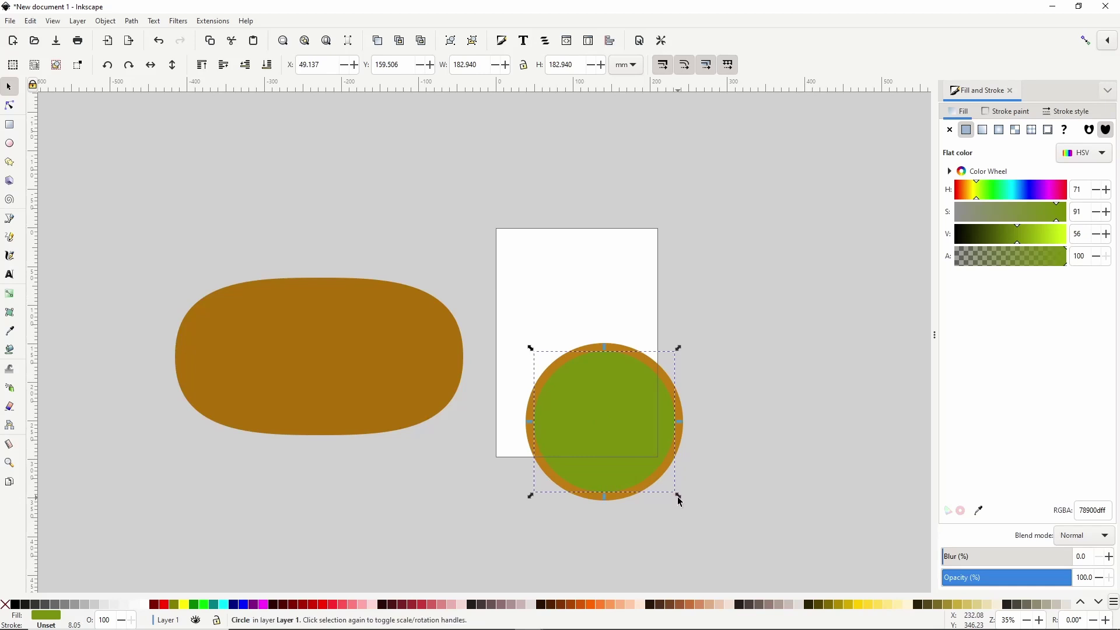
Make a lighter green duplicate of the inner circle with saturation 97 and value 70, scaled down around its center to about 169 mm
{"action": "key", "text": "ctrl+d"}
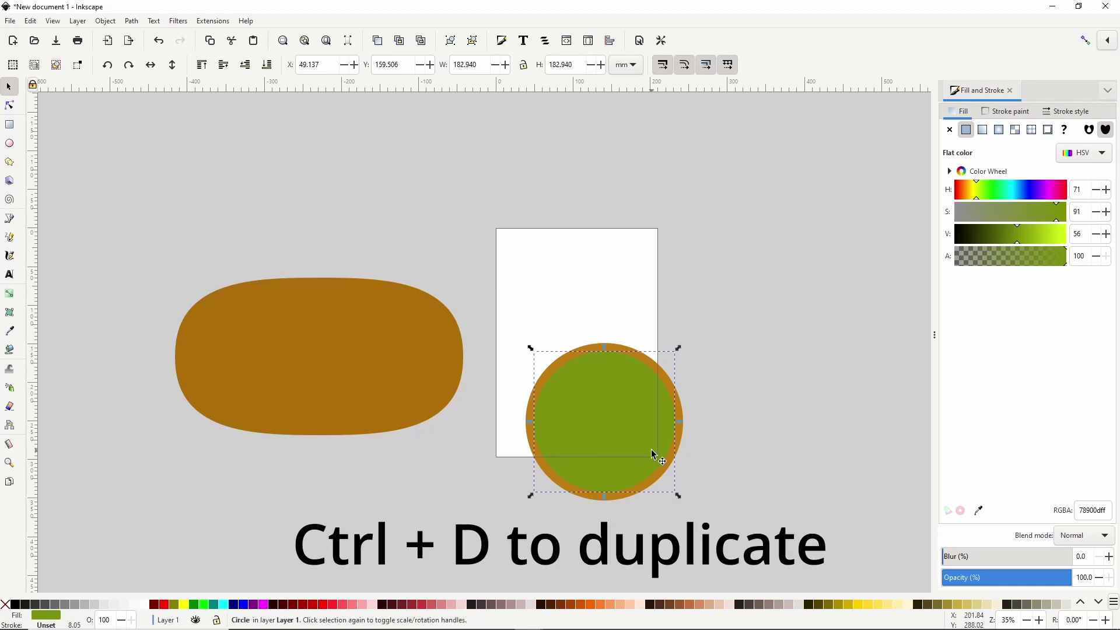
{"action": "left_click_drag", "start_coordinate": [1061, 219], "coordinate": [1033, 238]}
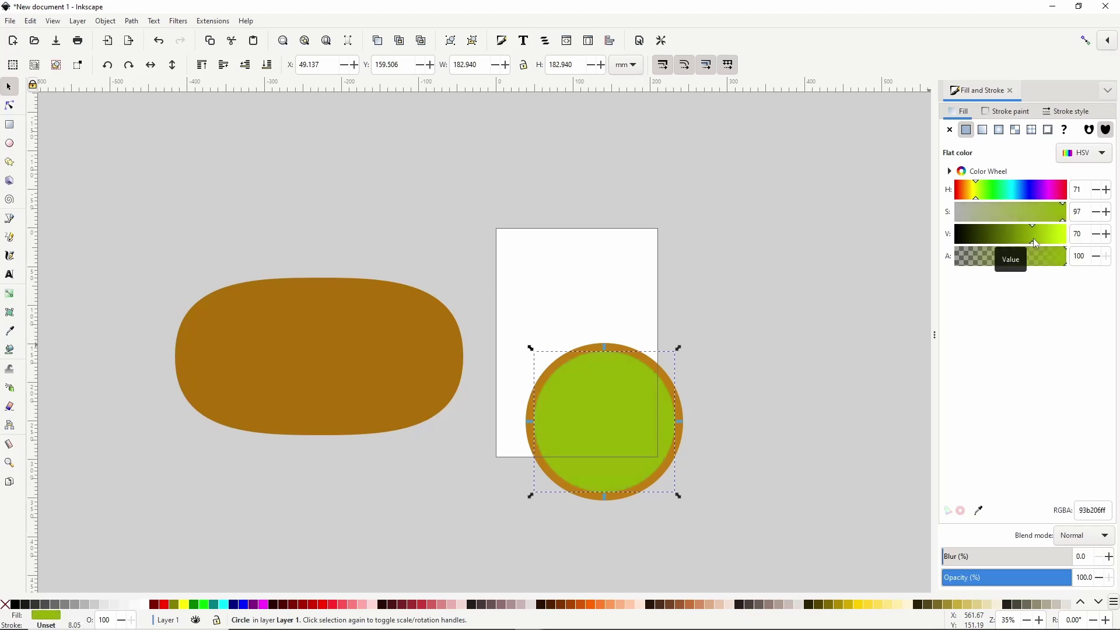
{"action": "left_click_drag", "start_coordinate": [678, 496], "coordinate": [673, 491]}
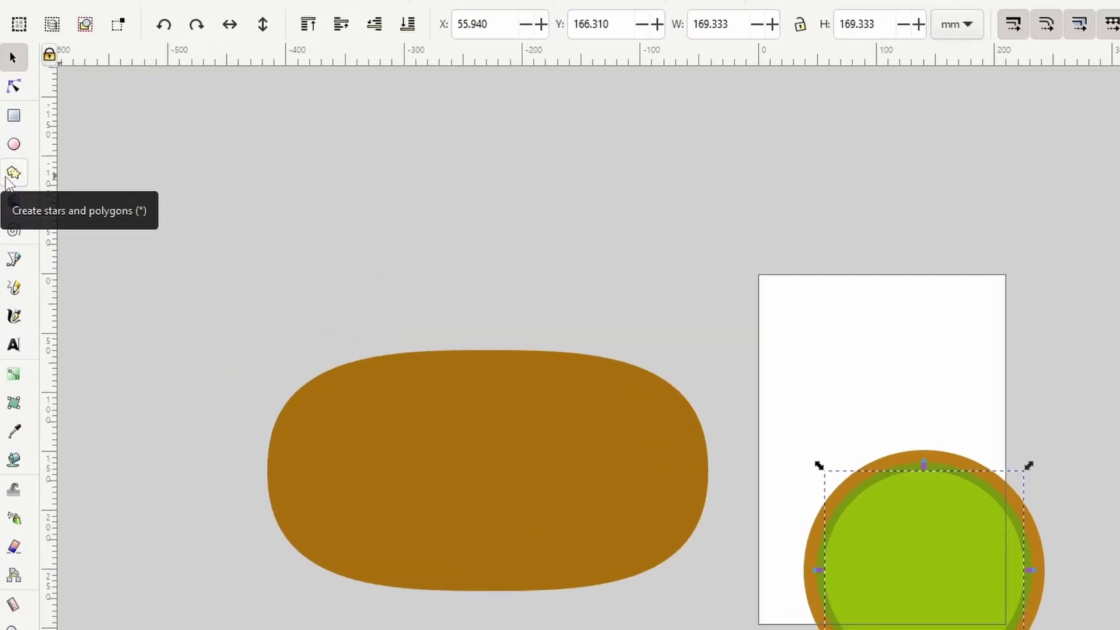
Draw a 20-cornered star about 118 mm wide above the circles and fill it with the dark green sampled from the ring
{"action": "left_click", "coordinate": [9, 176]}
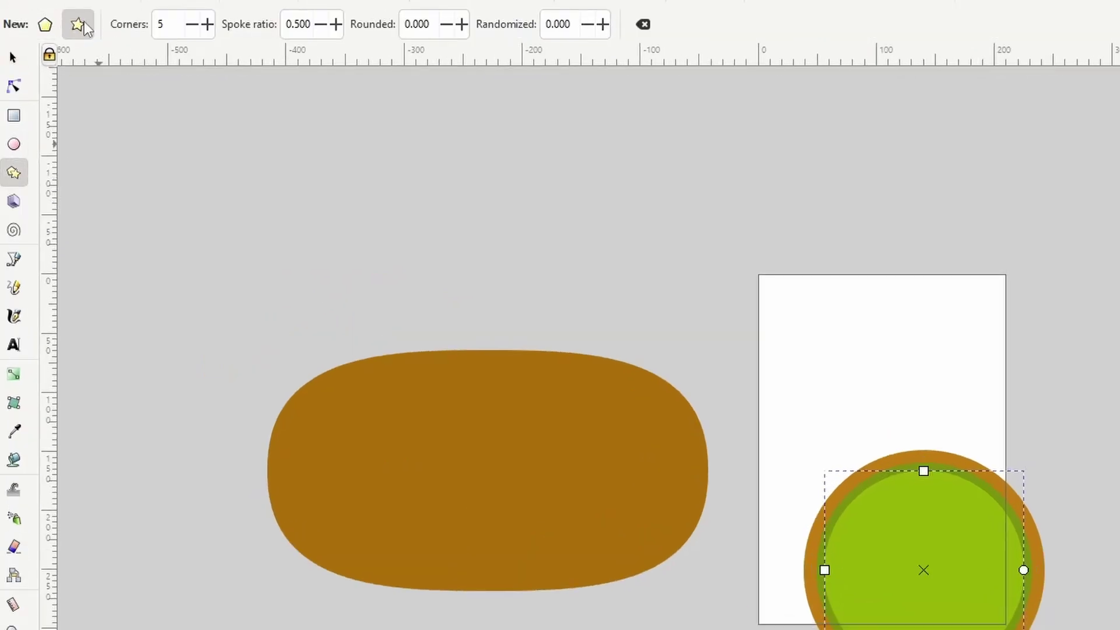
{"action": "double_click", "coordinate": [166, 23]}
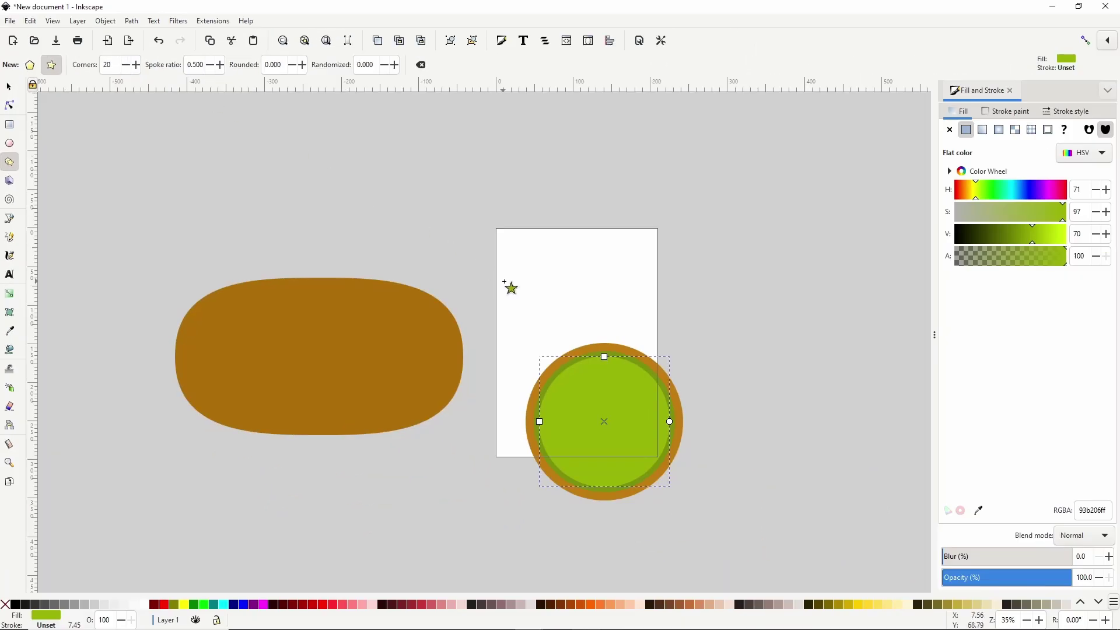
{"action": "left_click_drag", "start_coordinate": [505, 282], "coordinate": [543, 308]}
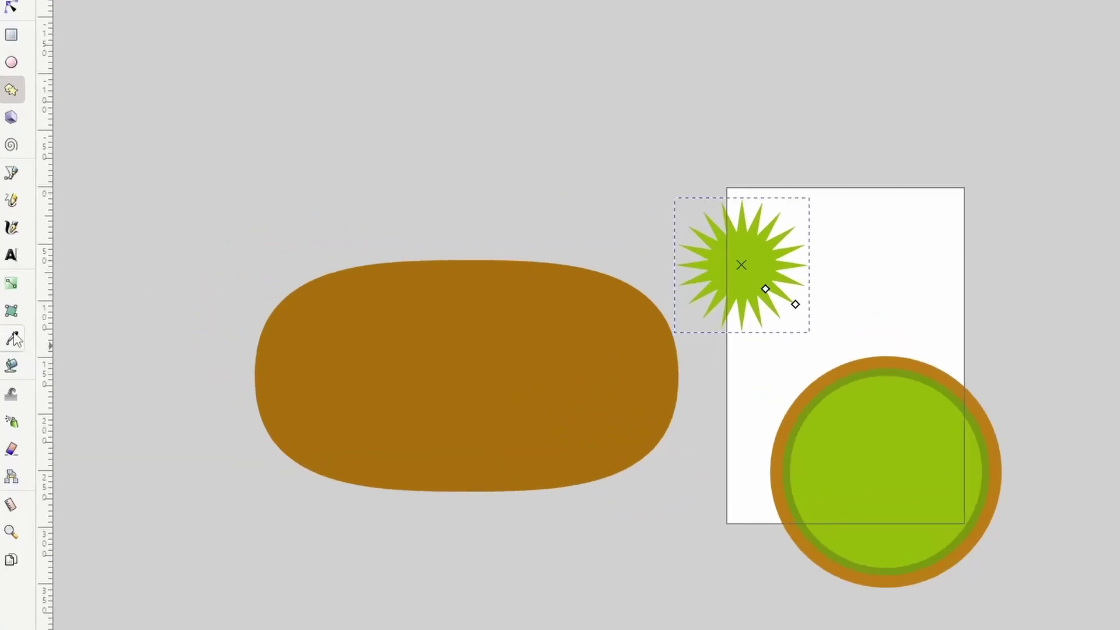
{"action": "left_click", "coordinate": [14, 338]}
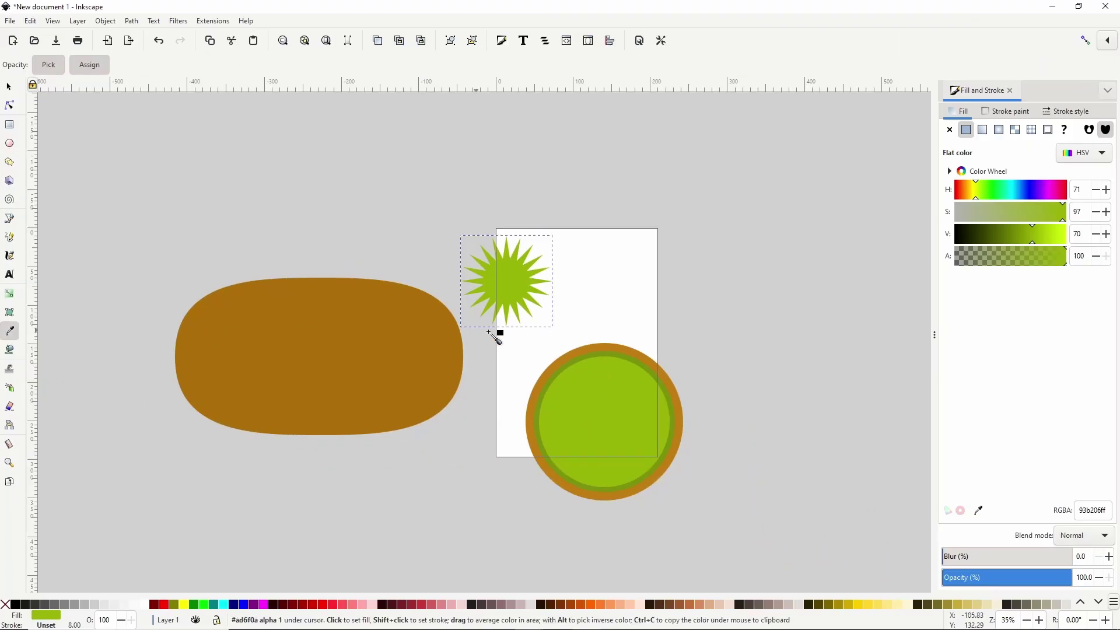
{"action": "left_click", "coordinate": [550, 383]}
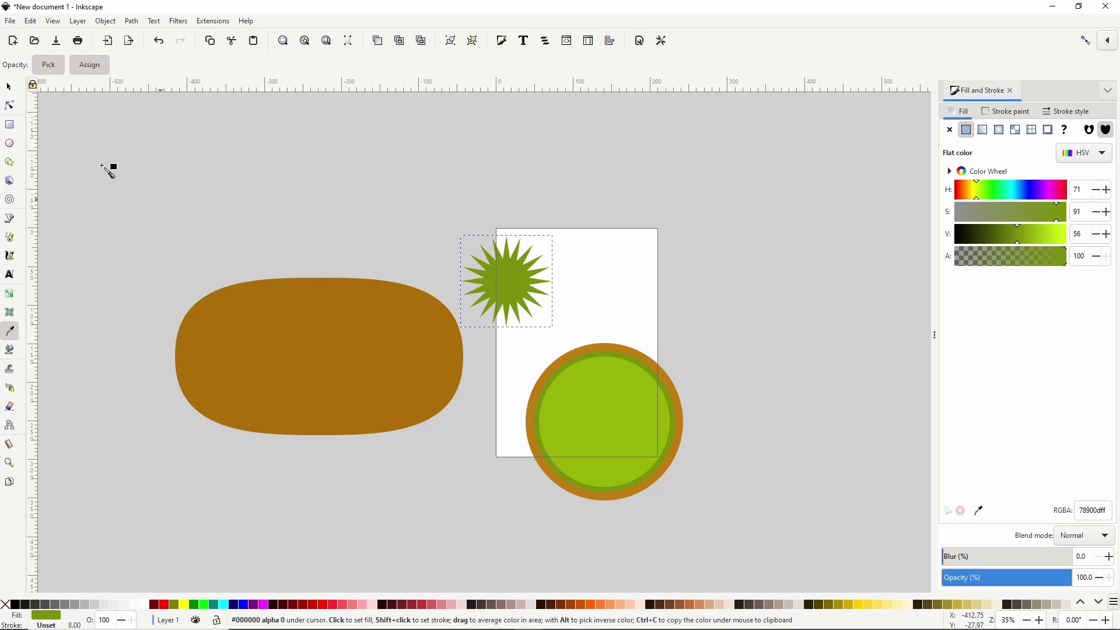
Center the star horizontally and vertically on the light green inner circle, aligning relative to the last selected object
{"action": "left_click", "coordinate": [9, 86]}
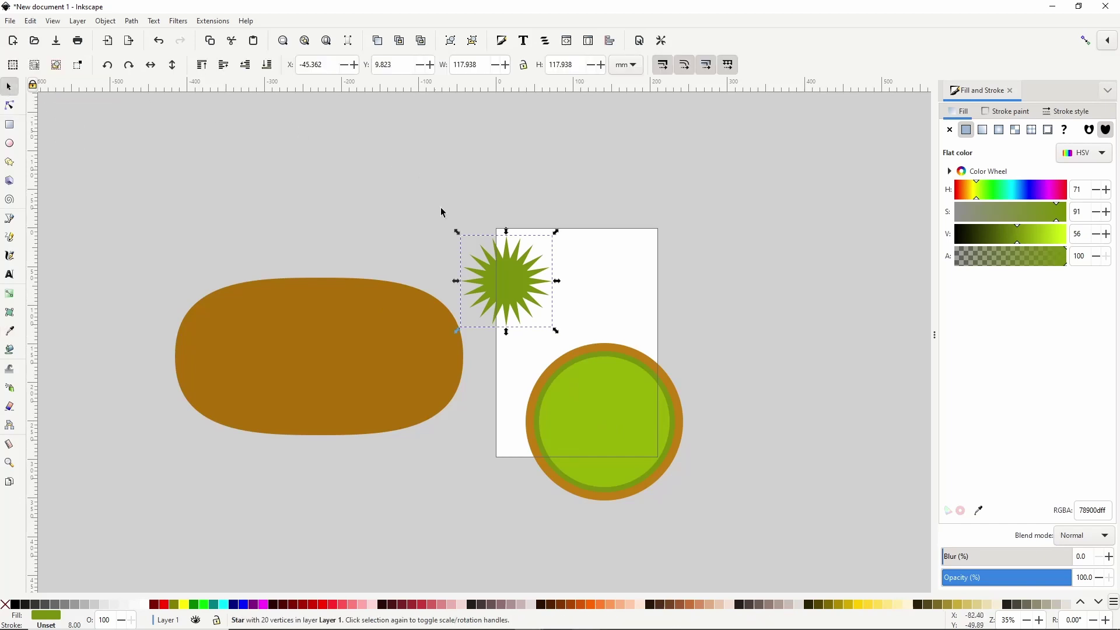
{"action": "left_click", "coordinate": [591, 401], "text": "shift"}
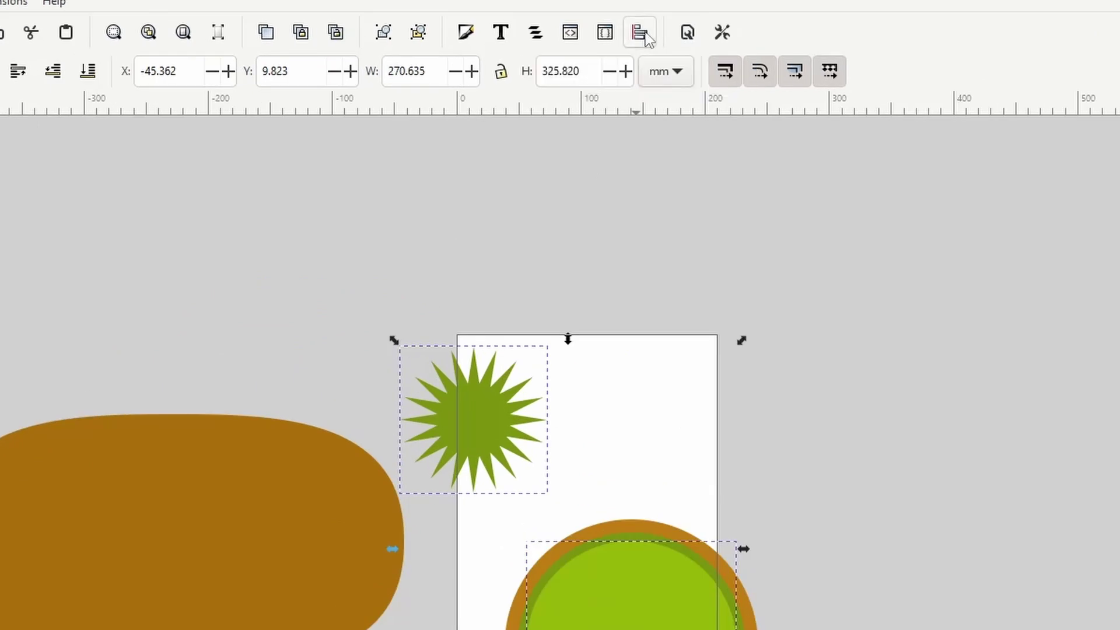
{"action": "left_click", "coordinate": [642, 35]}
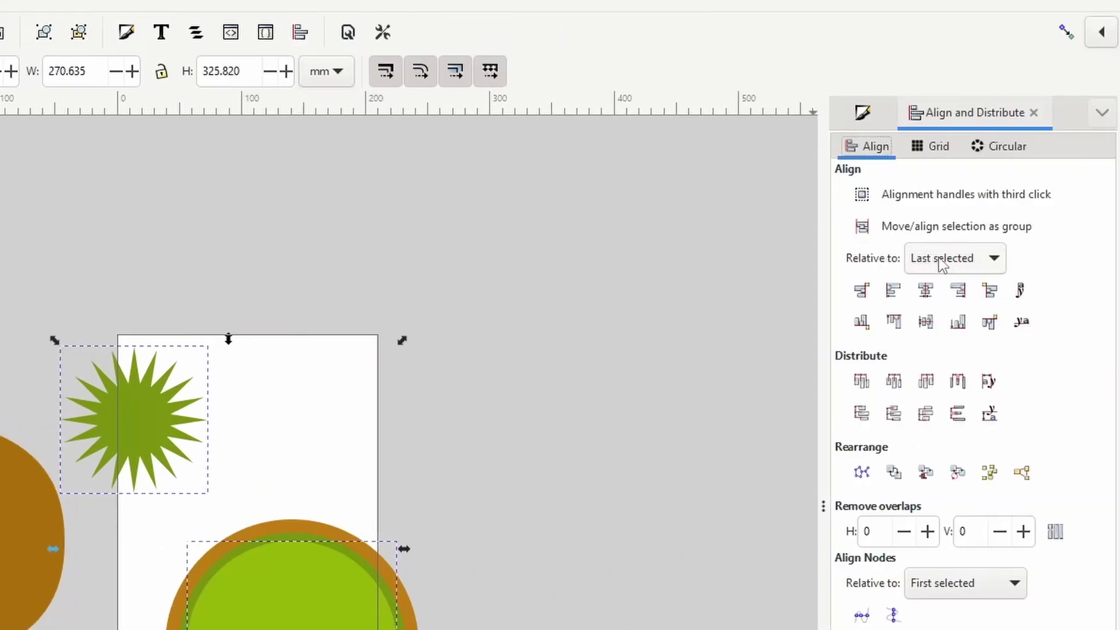
{"action": "left_click", "coordinate": [933, 291]}
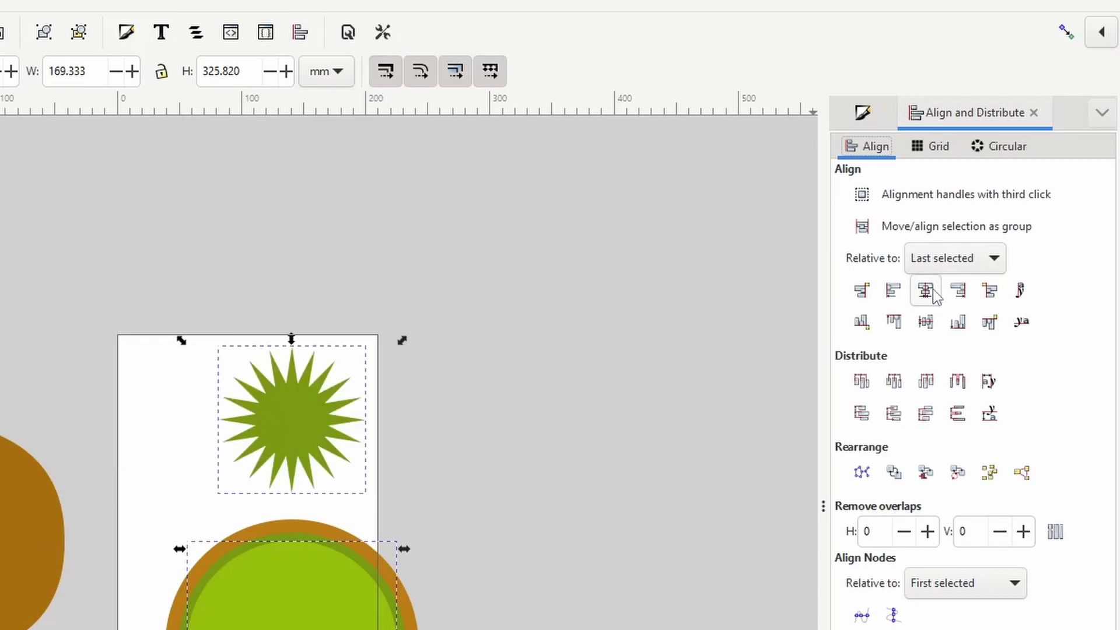
{"action": "left_click", "coordinate": [929, 324]}
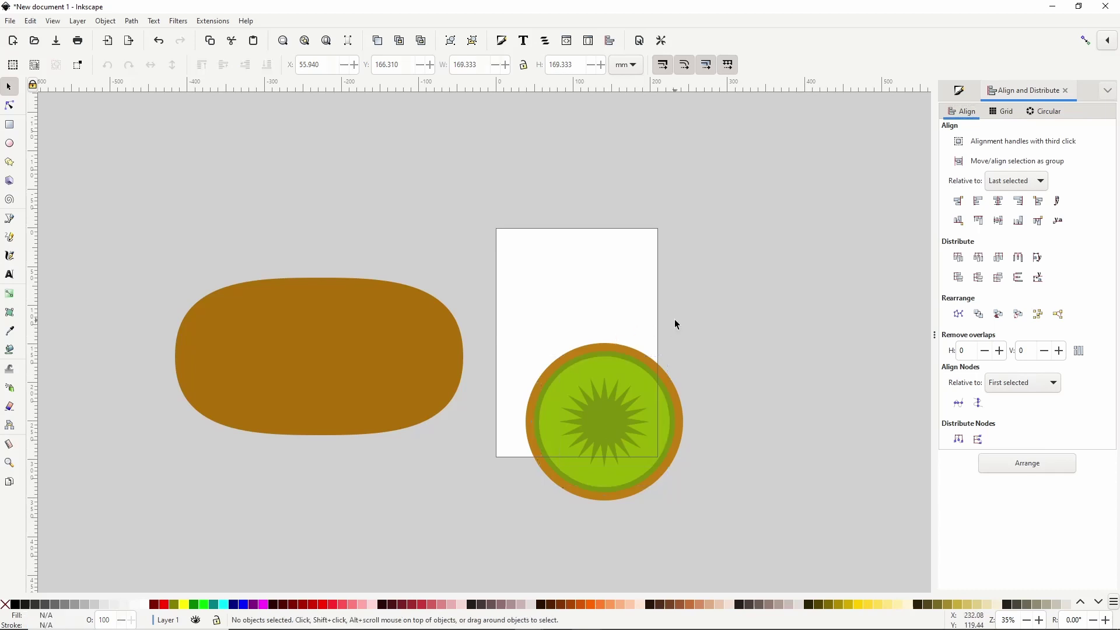
Round the star's rays to about 0.211
{"action": "left_click", "coordinate": [609, 428]}
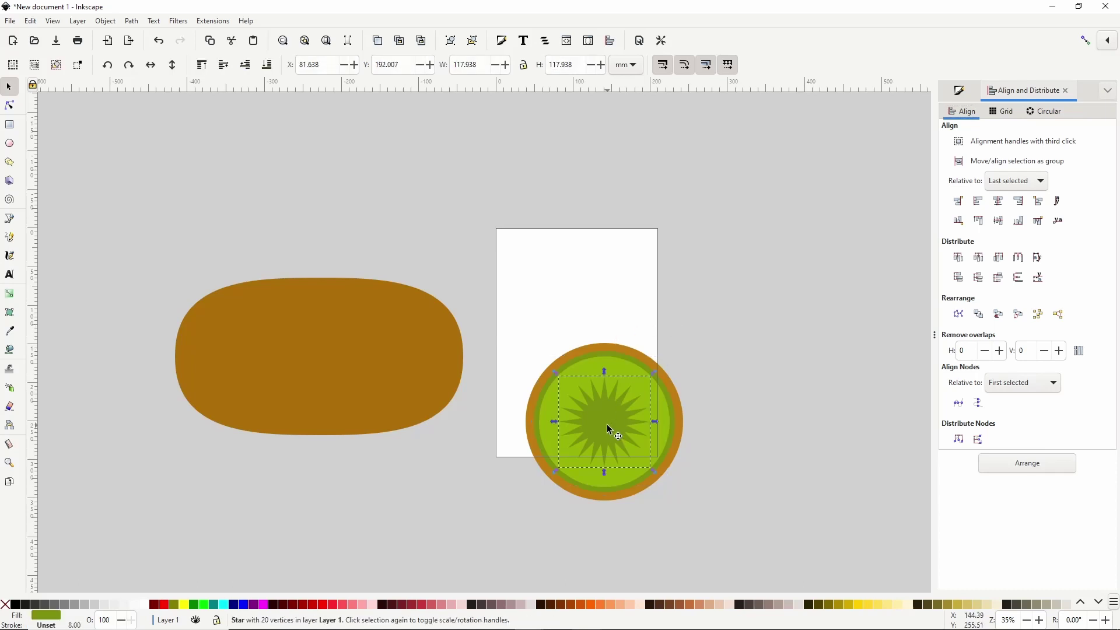
{"action": "left_click", "coordinate": [10, 164]}
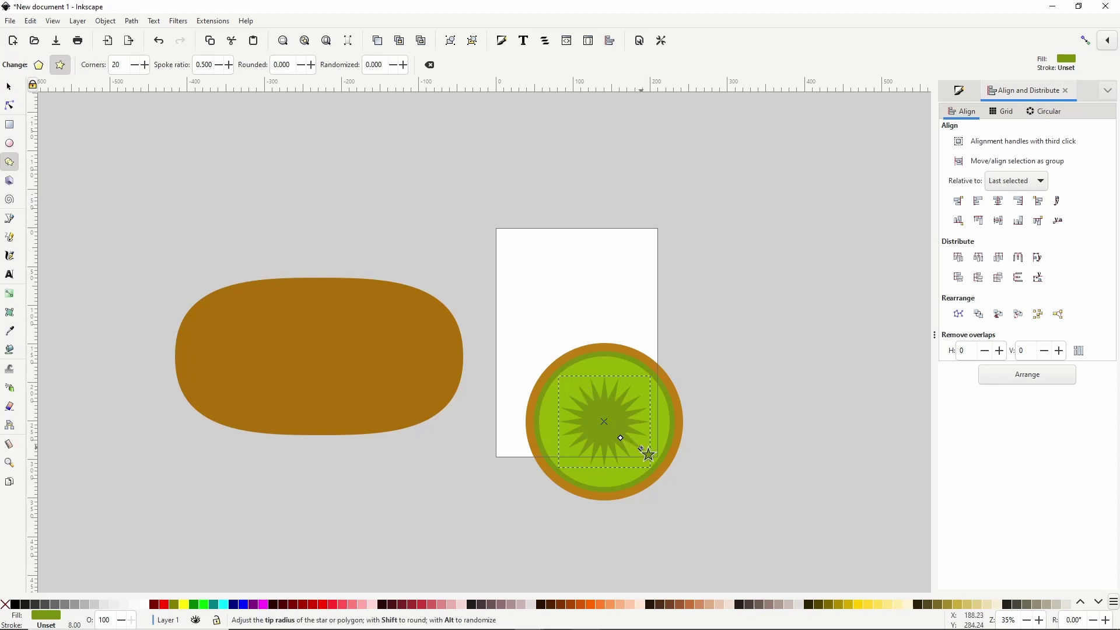
{"action": "left_click_drag", "start_coordinate": [641, 449], "coordinate": [647, 453]}
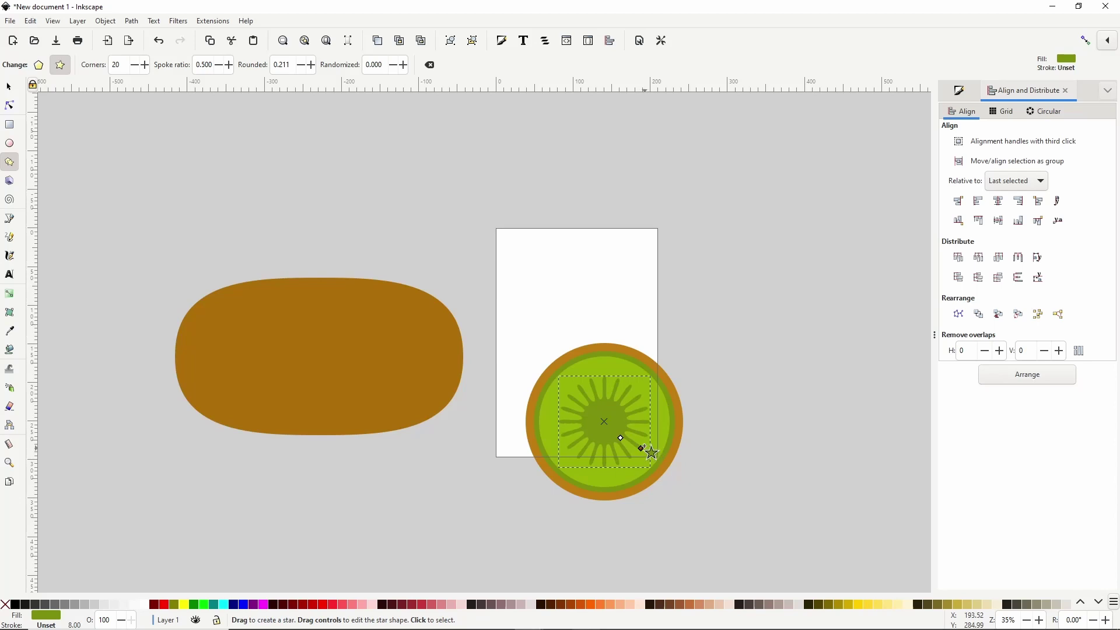
Adjust the star's spoke ratio to about 0.603, randomize it by 0.012 and lengthen its rays slightly
{"action": "left_click_drag", "start_coordinate": [621, 438], "coordinate": [626, 443]}
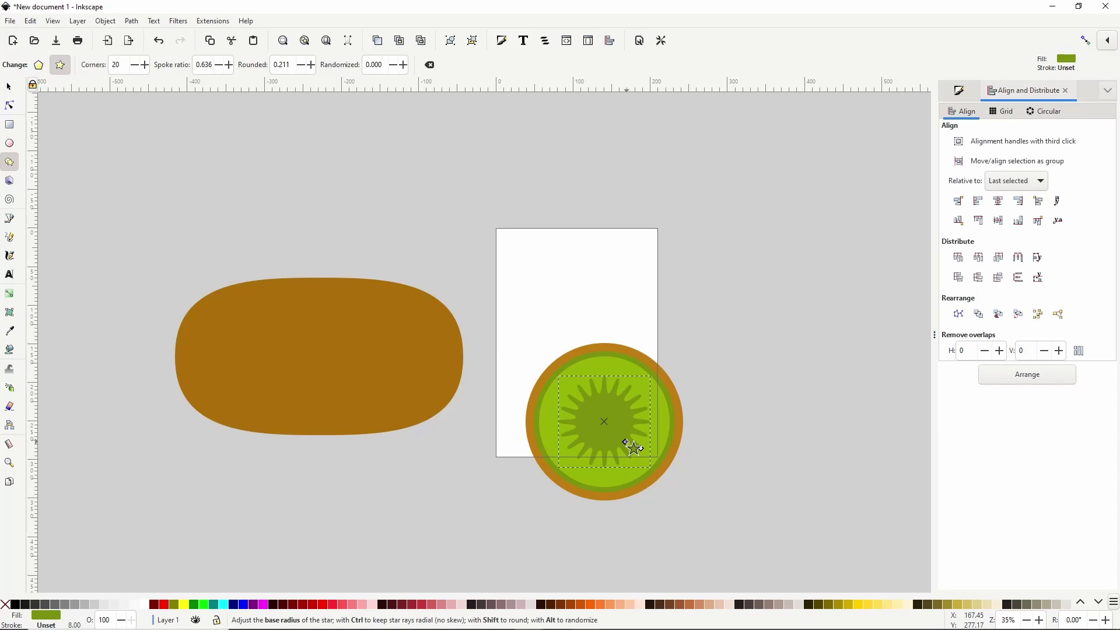
{"action": "left_click_drag", "start_coordinate": [624, 442], "coordinate": [625, 440]}
{"action": "left_click_drag", "start_coordinate": [630, 444], "coordinate": [629, 444]}
{"action": "key", "text": "Escape"}
{"action": "key", "text": "ctrl"}
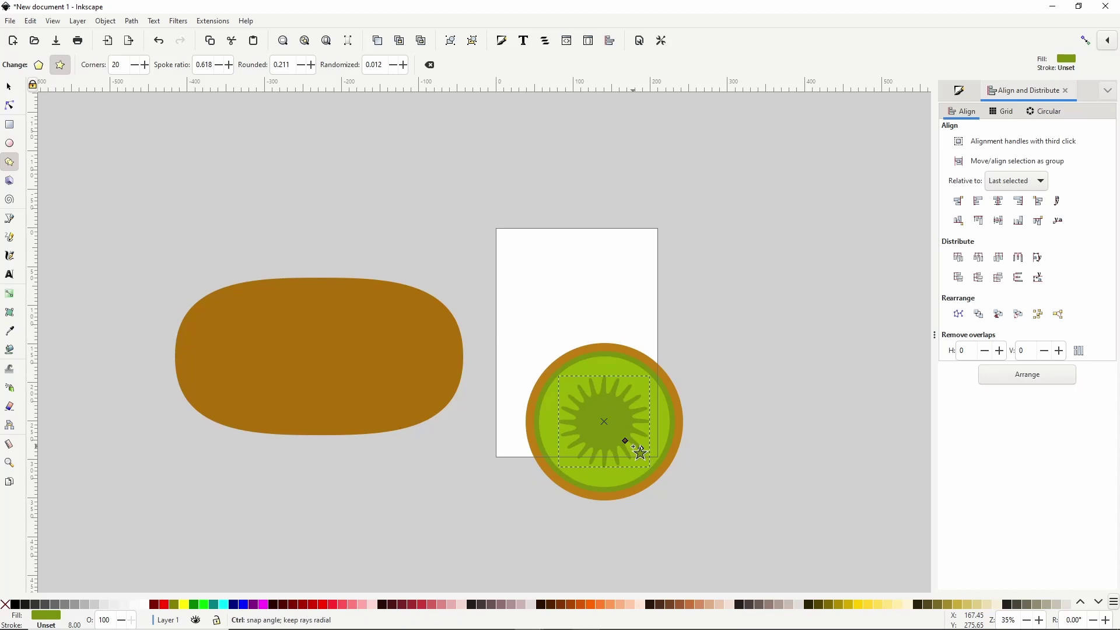
{"action": "scroll", "coordinate": [640, 452], "scroll_direction": "up", "scroll_amount": 2}
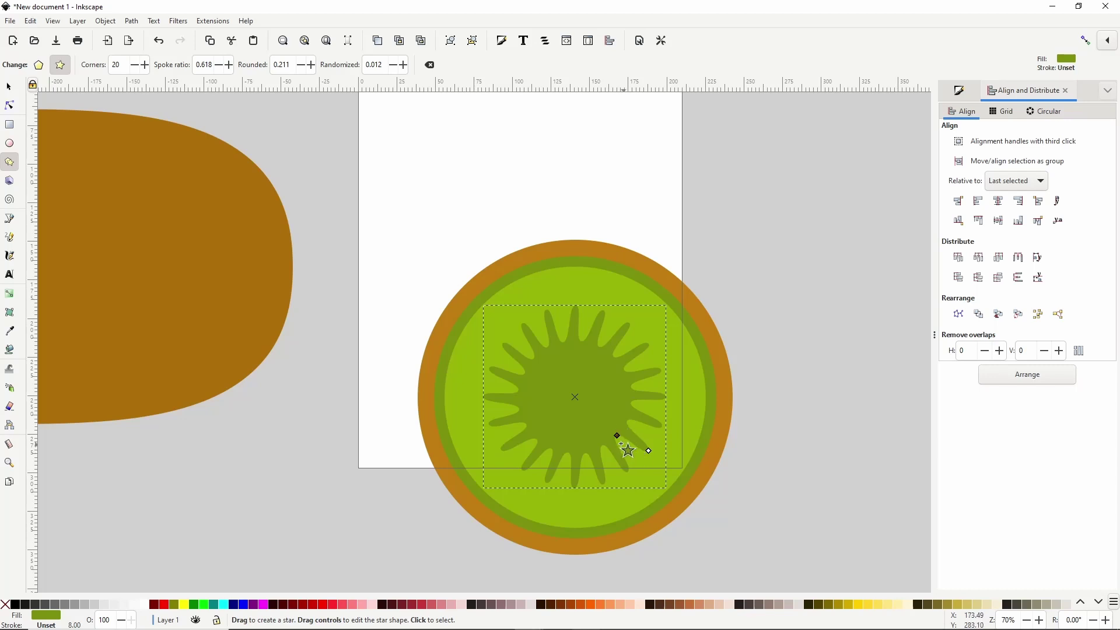
{"action": "mouse_move", "coordinate": [617, 436]}
{"action": "left_mouse_down"}
{"action": "mouse_move", "coordinate": [623, 451]}
{"action": "mouse_move", "coordinate": [628, 424]}
{"action": "mouse_move", "coordinate": [625, 441]}
{"action": "mouse_move", "coordinate": [658, 454]}
{"action": "mouse_move", "coordinate": [624, 429]}
{"action": "mouse_move", "coordinate": [622, 438]}
{"action": "left_mouse_up"}
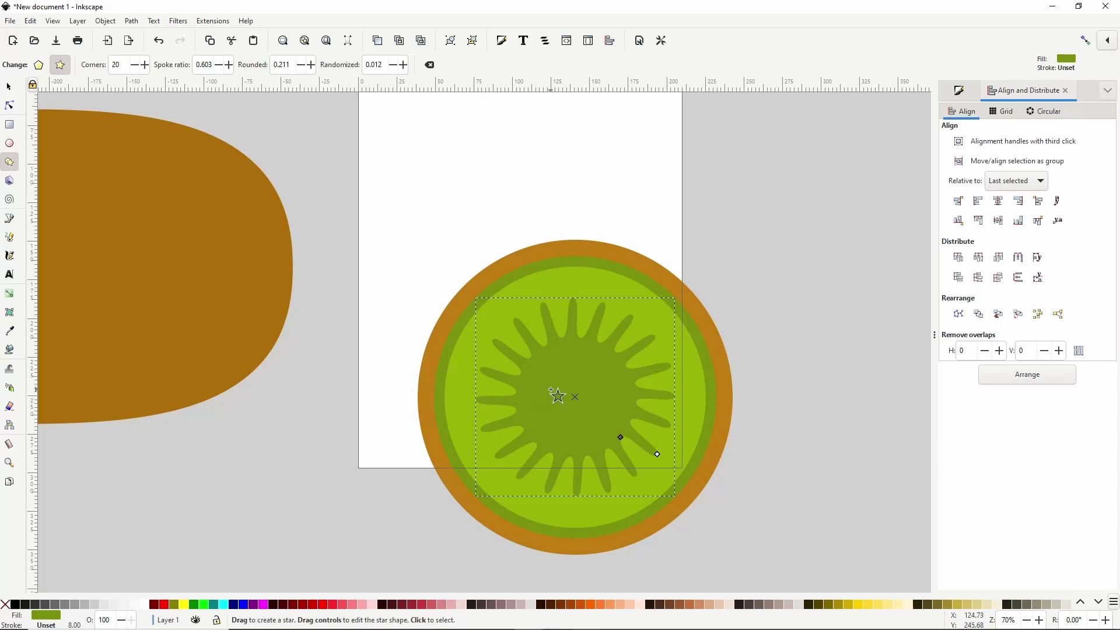
Convert the star to a path and create a linked offset that extends slightly beyond its outline
{"action": "left_click", "coordinate": [131, 21]}
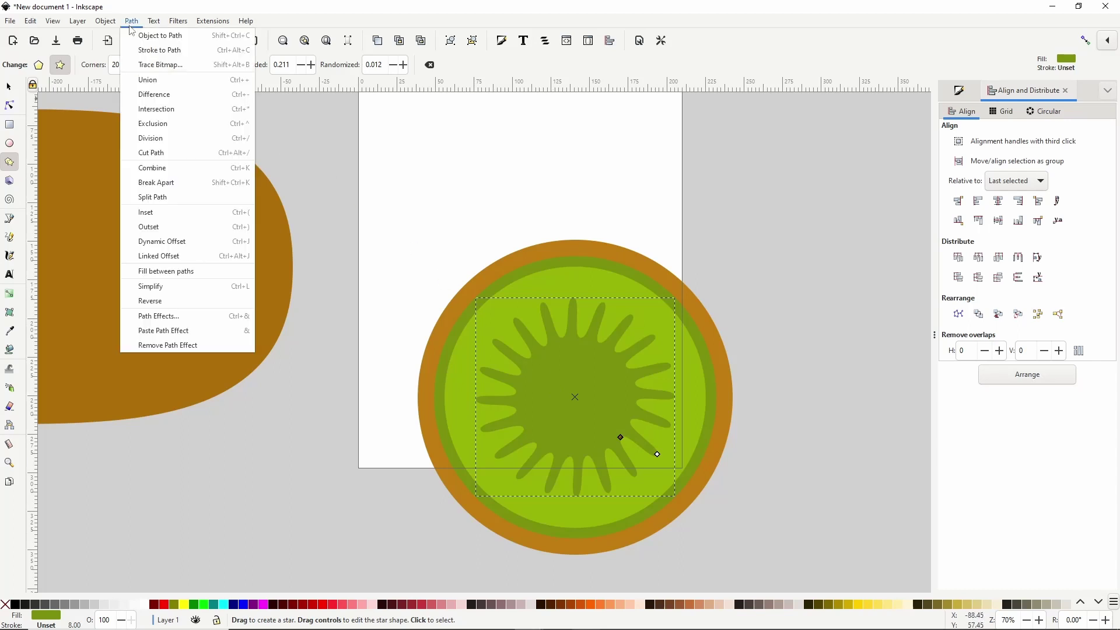
{"action": "left_click", "coordinate": [146, 42]}
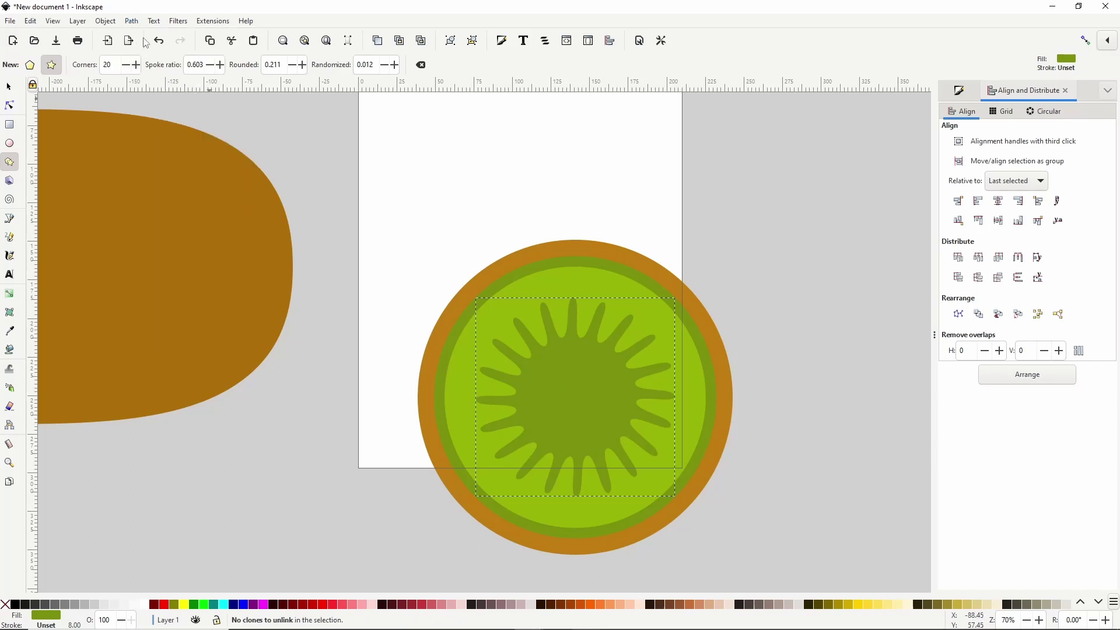
{"action": "left_click", "coordinate": [132, 21]}
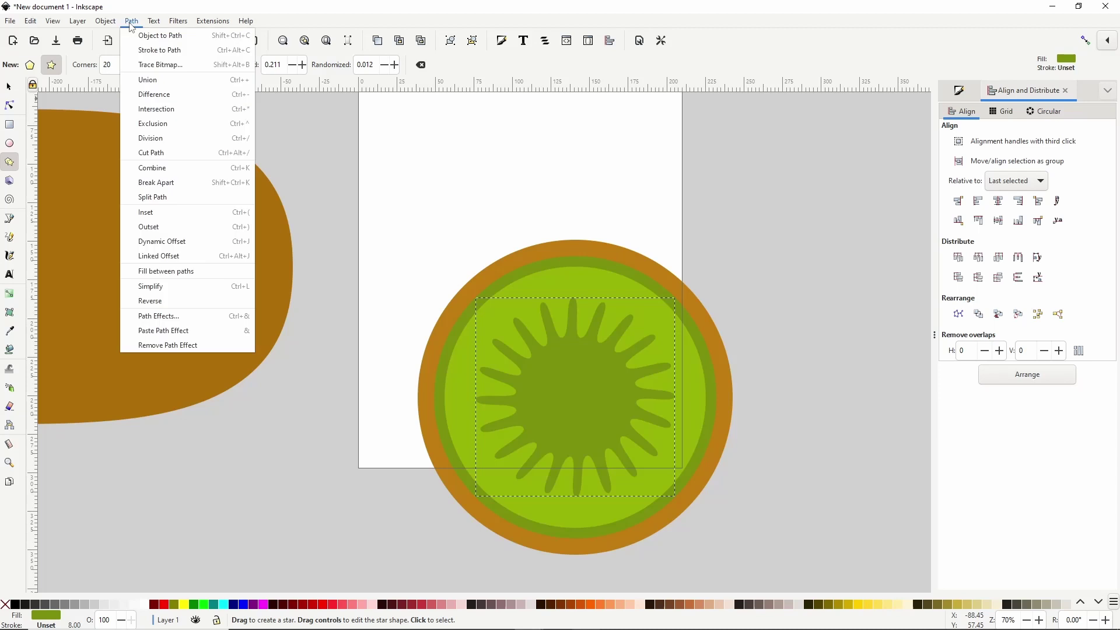
{"action": "left_click", "coordinate": [176, 259]}
{"action": "left_click", "coordinate": [13, 106]}
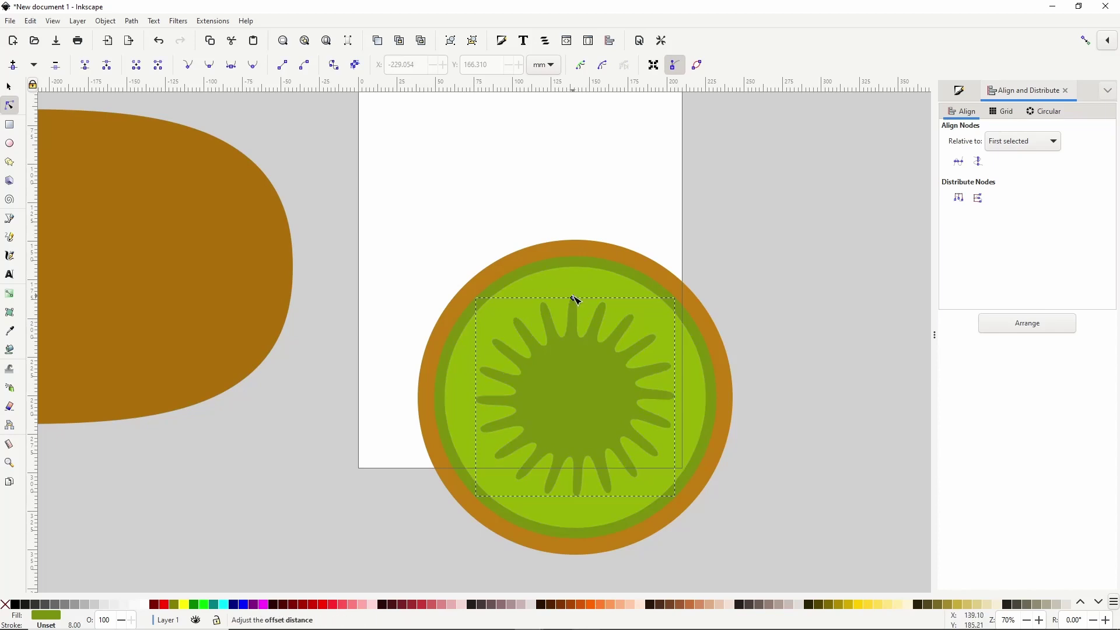
{"action": "mouse_move", "coordinate": [574, 295]}
{"action": "left_mouse_down"}
{"action": "mouse_move", "coordinate": [575, 305]}
{"action": "mouse_move", "coordinate": [573, 295]}
{"action": "left_mouse_up"}
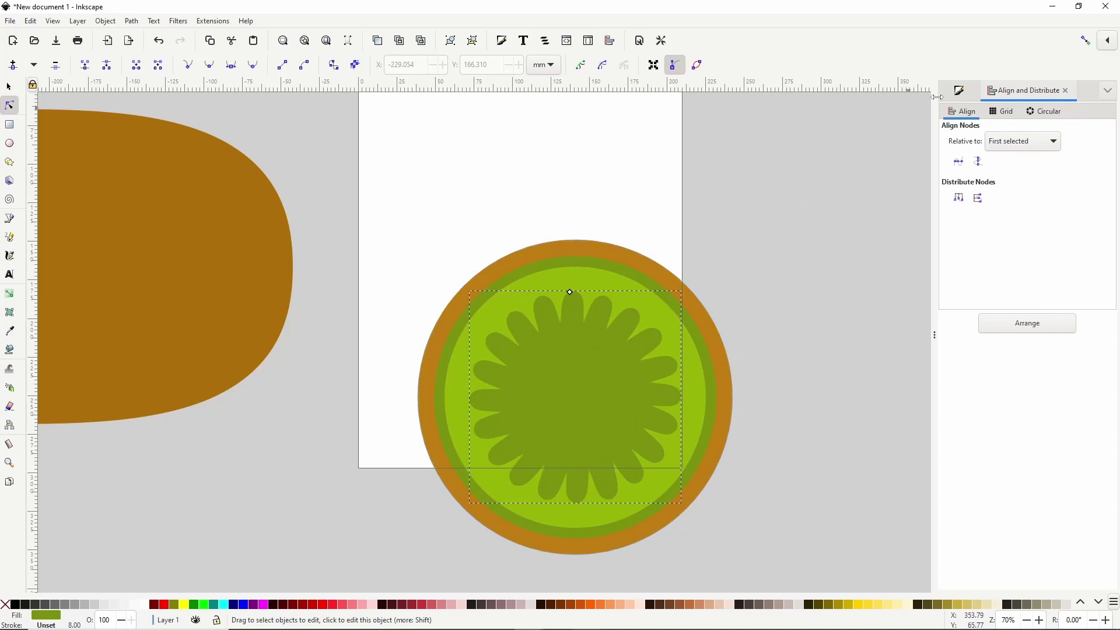
Lighten the linked offset's green fill to saturation 95 and value 66
{"action": "left_click", "coordinate": [955, 94]}
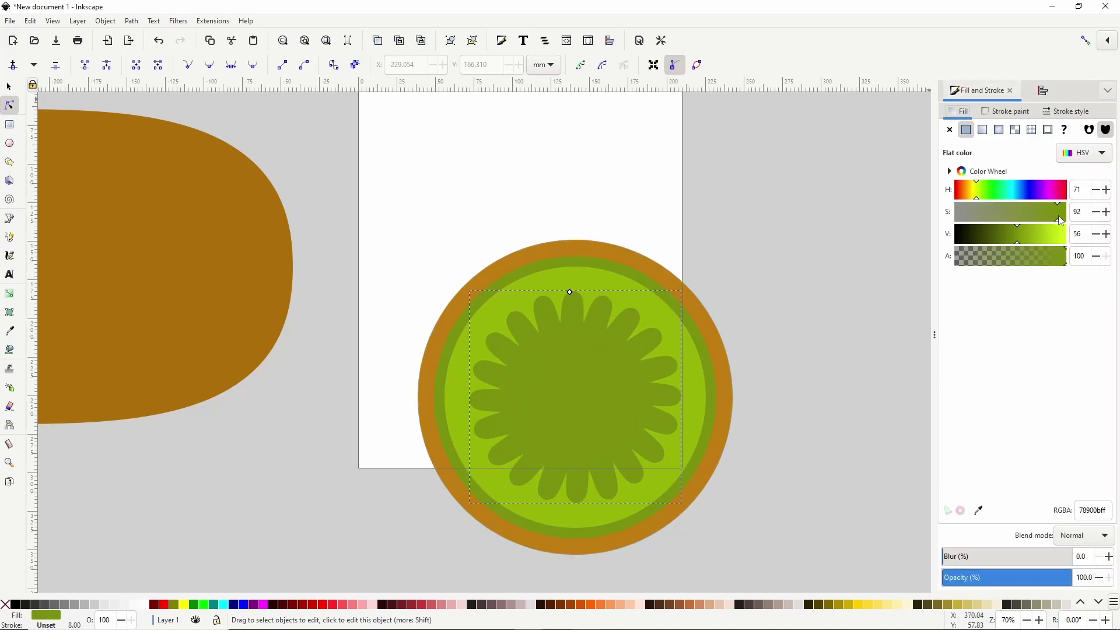
{"action": "left_click", "coordinate": [1060, 220]}
{"action": "left_click", "coordinate": [1027, 236]}
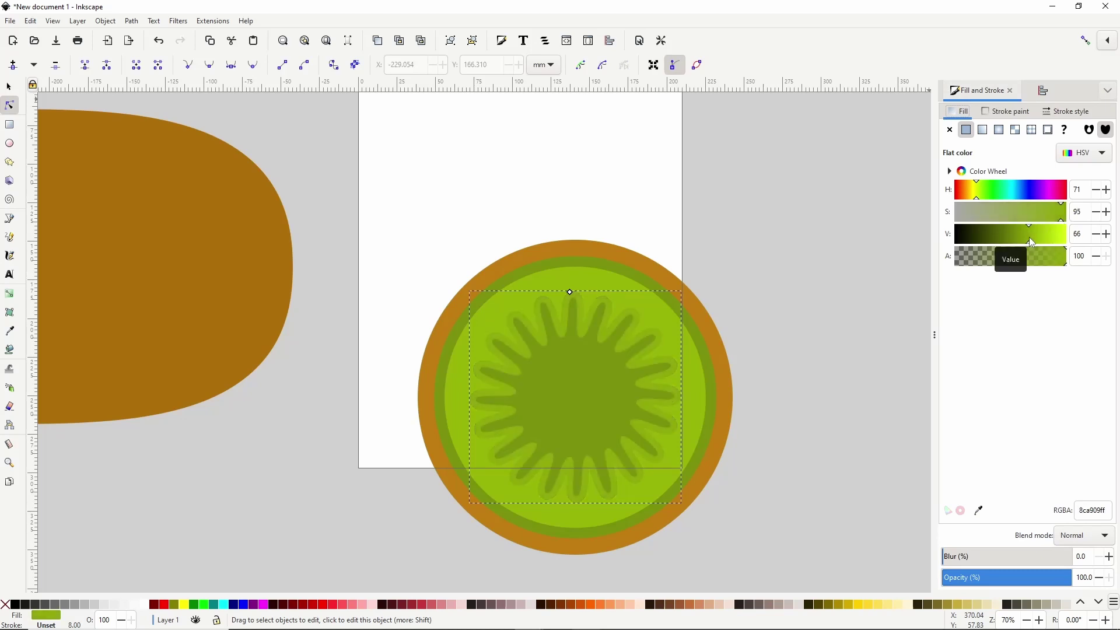
Fine-tune the offset distance around the star and convert the linked offset to a path
{"action": "left_click_drag", "start_coordinate": [571, 295], "coordinate": [574, 292]}
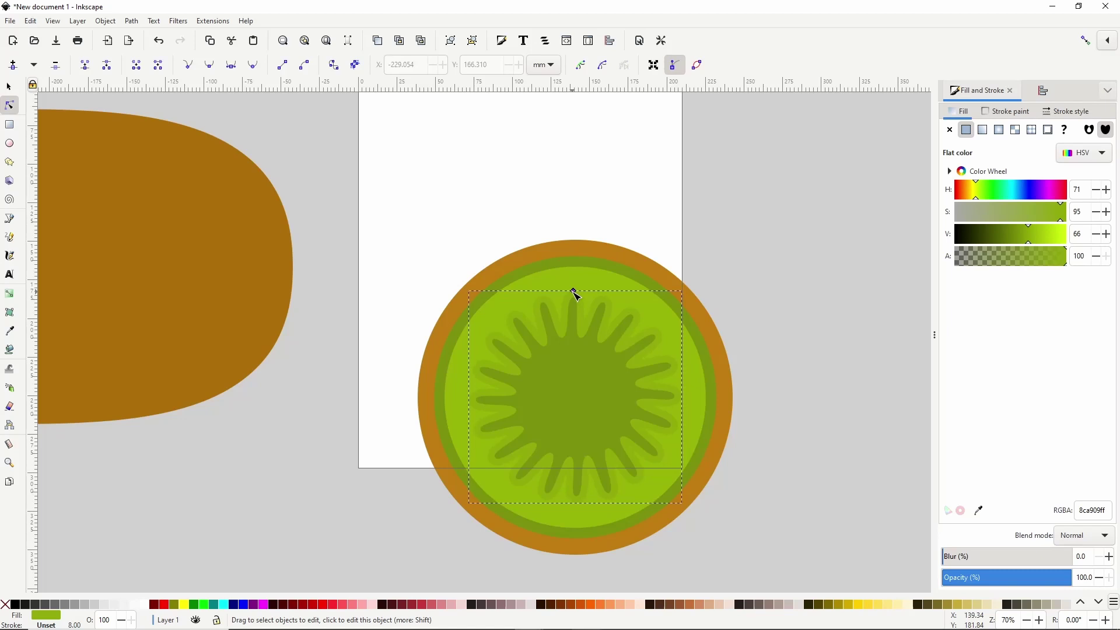
{"action": "left_click", "coordinate": [132, 21]}
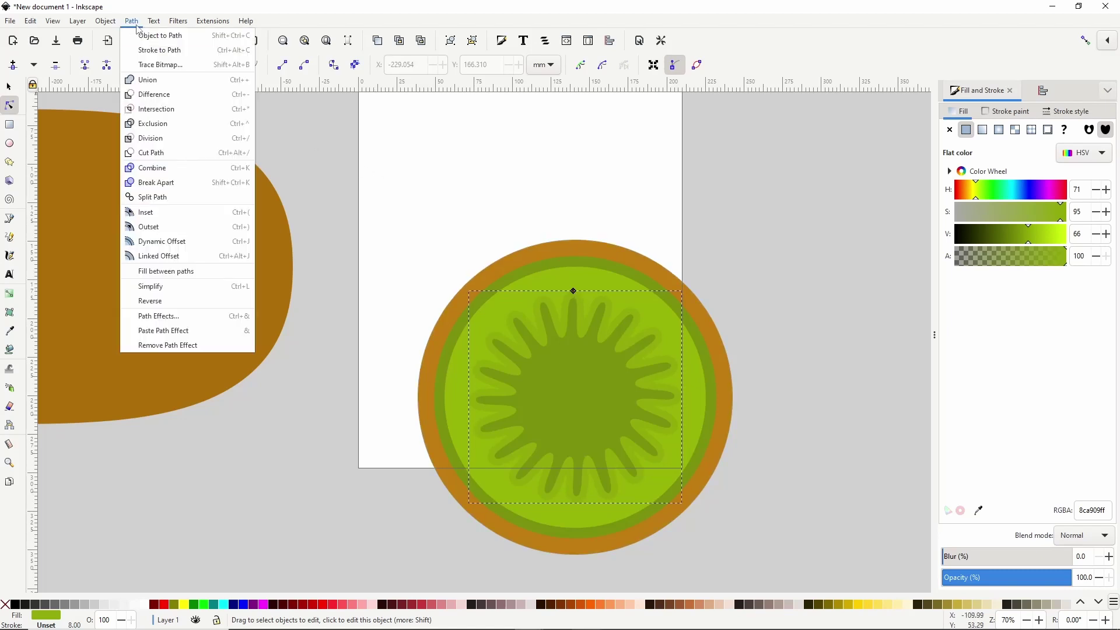
{"action": "left_click", "coordinate": [143, 36]}
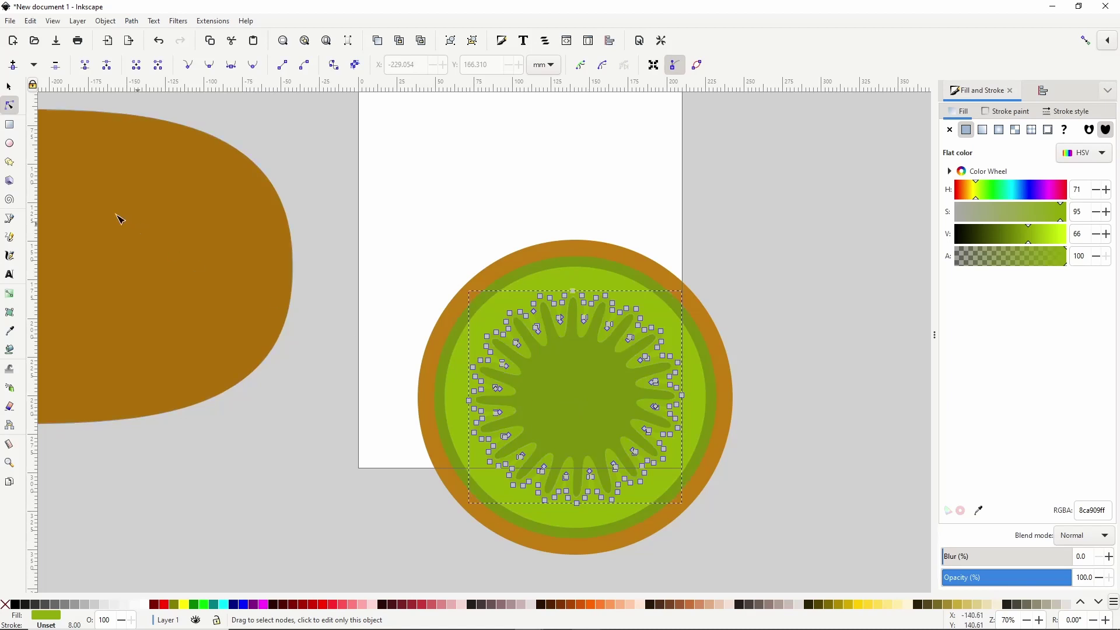
Reset the star settings to defaults and draw an 8-cornered star about 43 mm wide near the fruit's center
{"action": "left_click", "coordinate": [9, 162]}
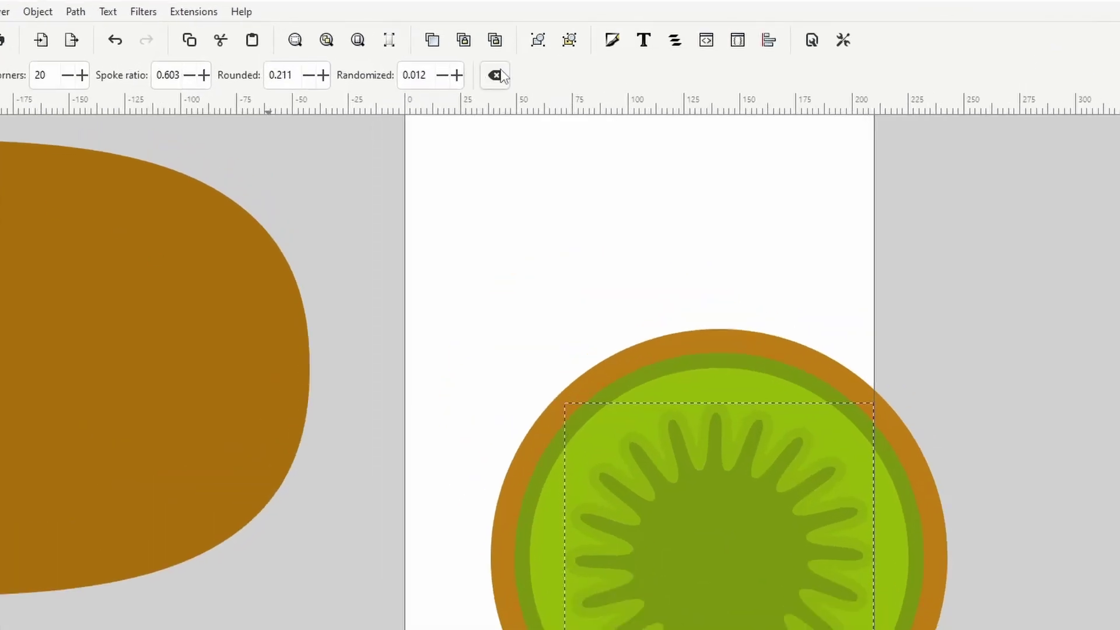
{"action": "left_click", "coordinate": [500, 76]}
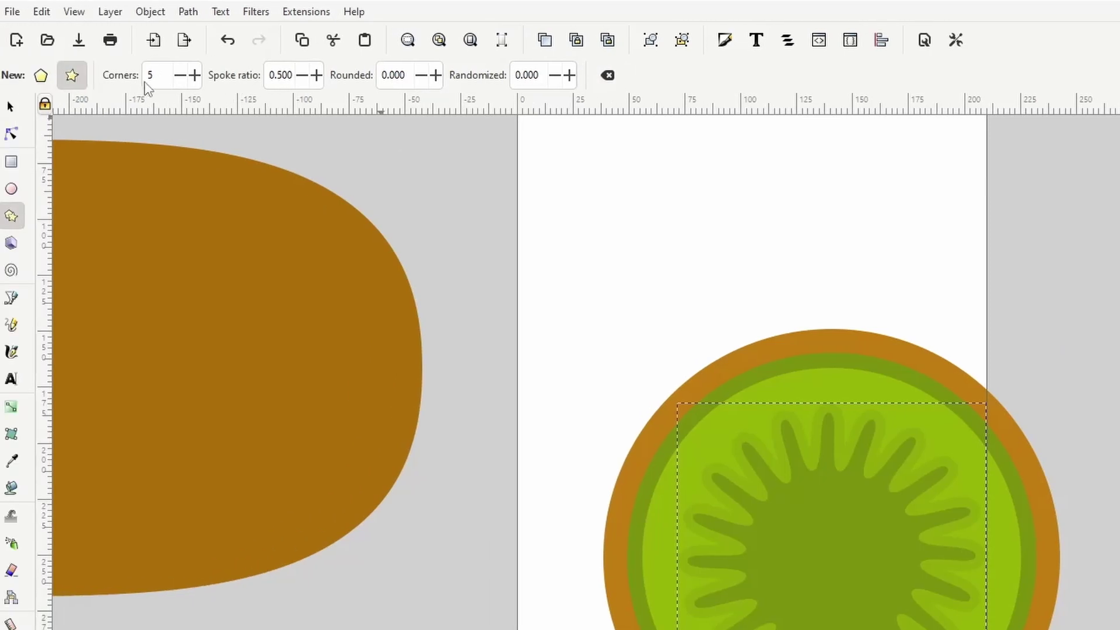
{"action": "left_click", "coordinate": [172, 78]}
{"action": "type", "text": "8"}
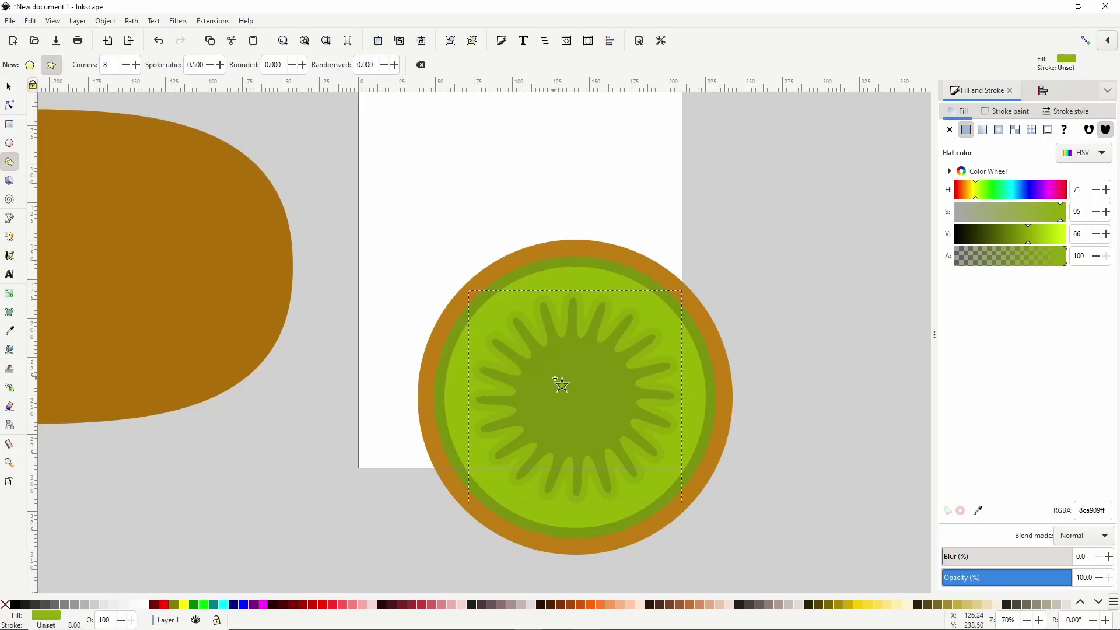
{"action": "left_click_drag", "start_coordinate": [556, 375], "coordinate": [582, 397]}
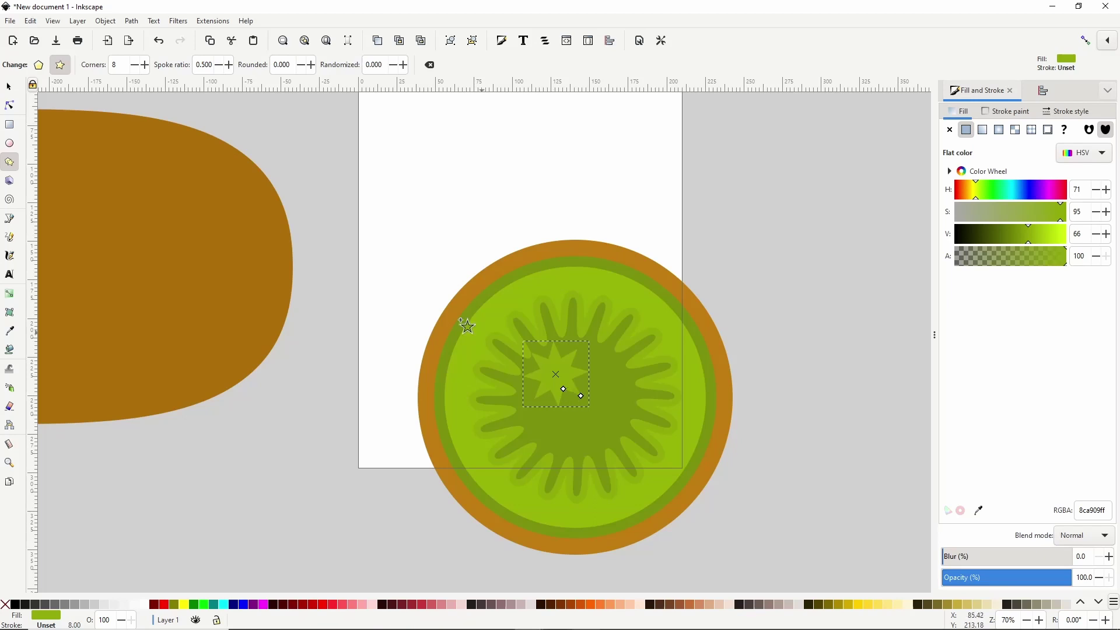
Center the small 8-cornered star horizontally and vertically on the light green inner circle
{"action": "left_click", "coordinate": [7, 86]}
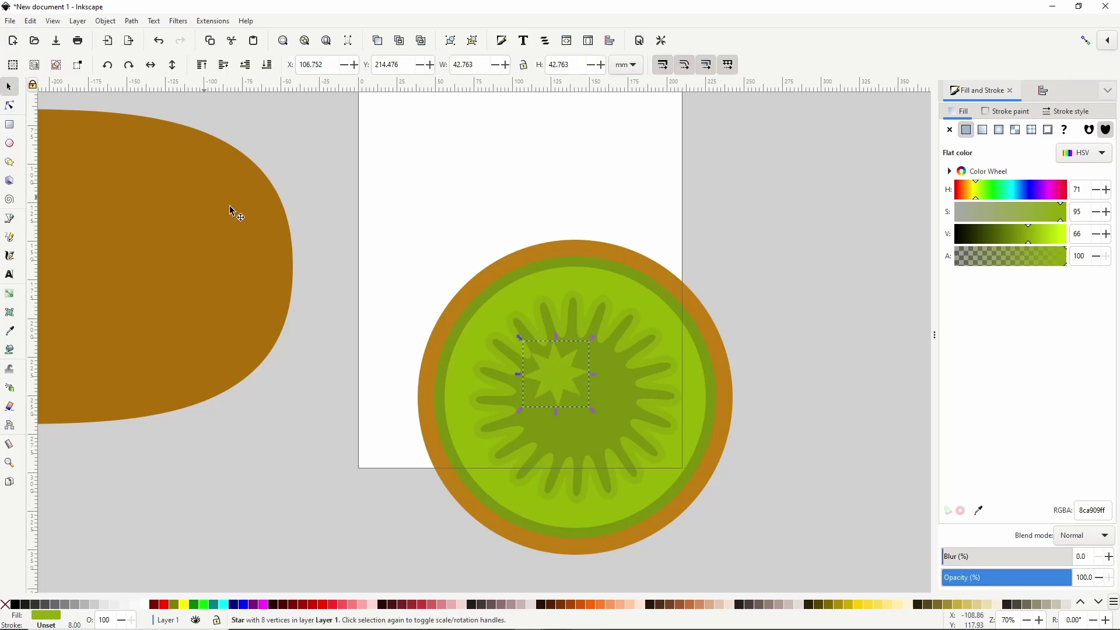
{"action": "left_click", "coordinate": [641, 299], "text": "shift"}
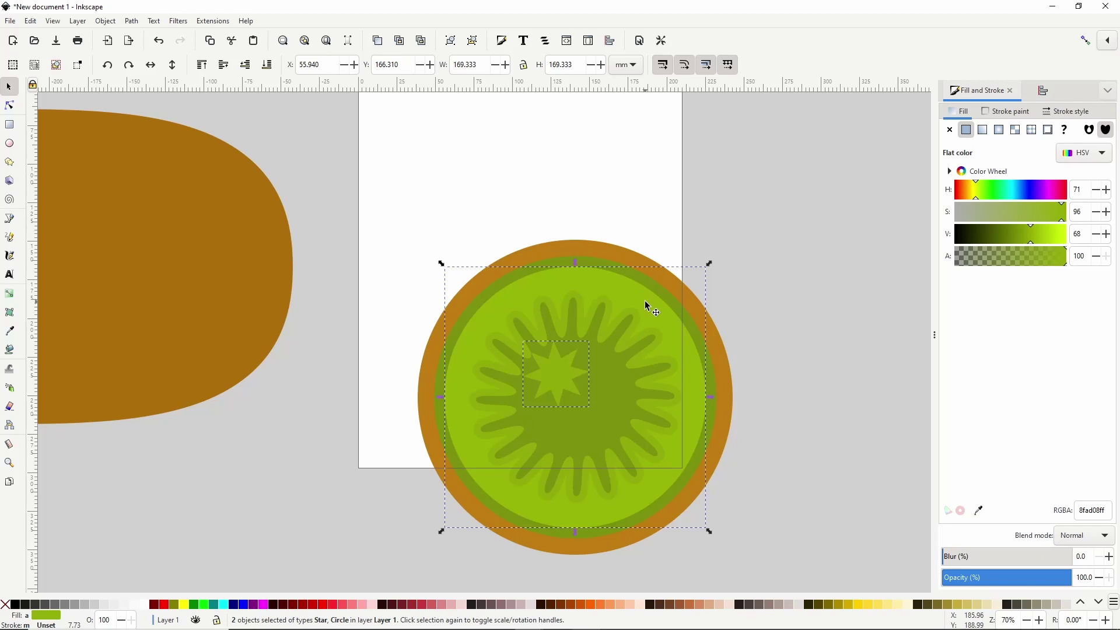
{"action": "left_click", "coordinate": [1044, 91]}
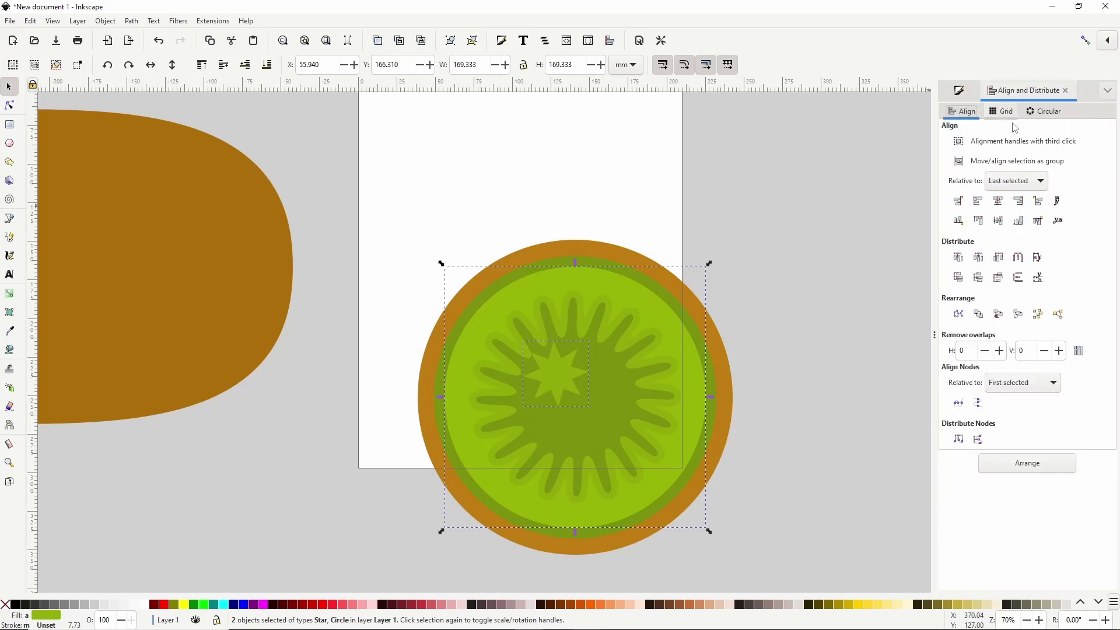
{"action": "left_click", "coordinate": [998, 220]}
{"action": "left_click", "coordinate": [998, 220]}
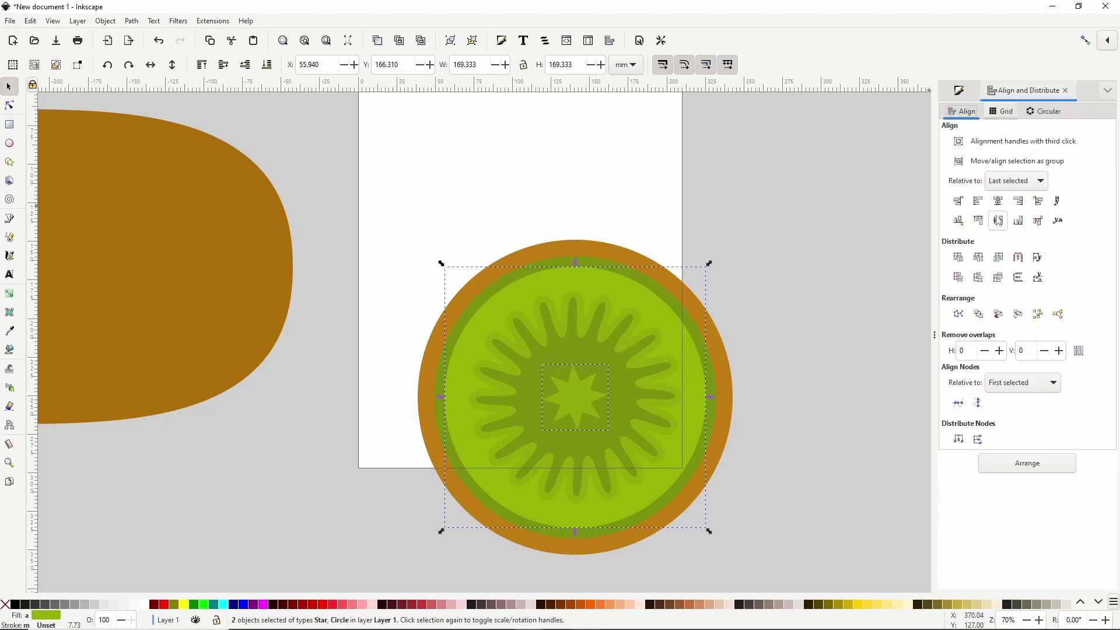
Reshape the small central star to a spoke ratio of about 0.68 and randomization of about 0.11, and scale it to about 42 mm wide
{"action": "left_click", "coordinate": [743, 330]}
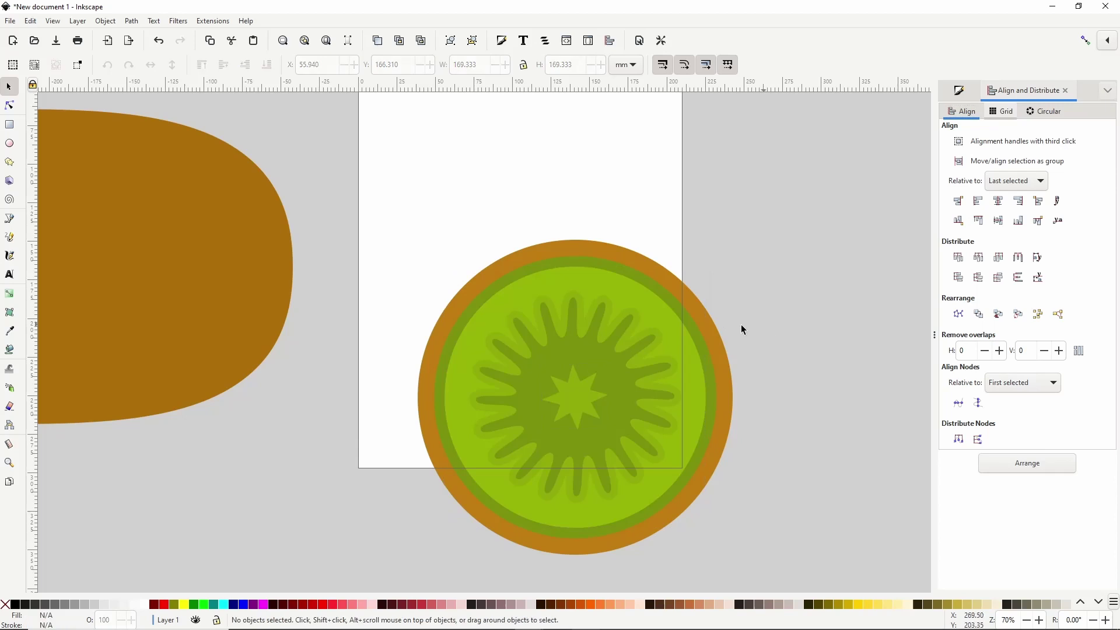
{"action": "left_click", "coordinate": [572, 402]}
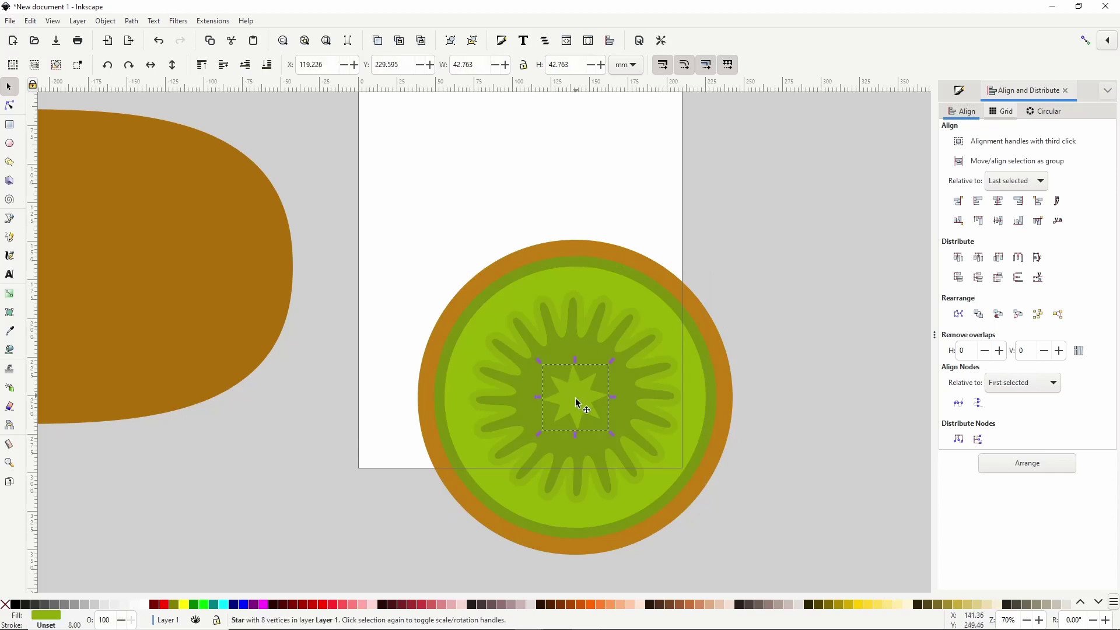
{"action": "key", "text": "asterisk"}
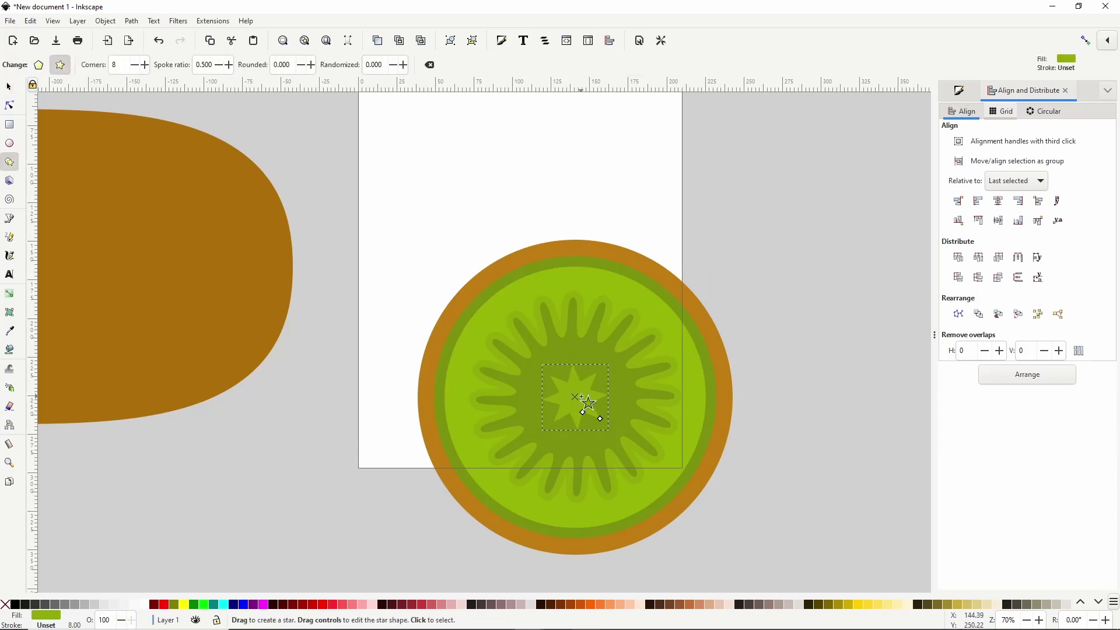
{"action": "mouse_move", "coordinate": [601, 419]}
{"action": "left_mouse_down"}
{"action": "mouse_move", "coordinate": [587, 418]}
{"action": "mouse_move", "coordinate": [600, 430]}
{"action": "mouse_move", "coordinate": [591, 420]}
{"action": "left_mouse_up"}
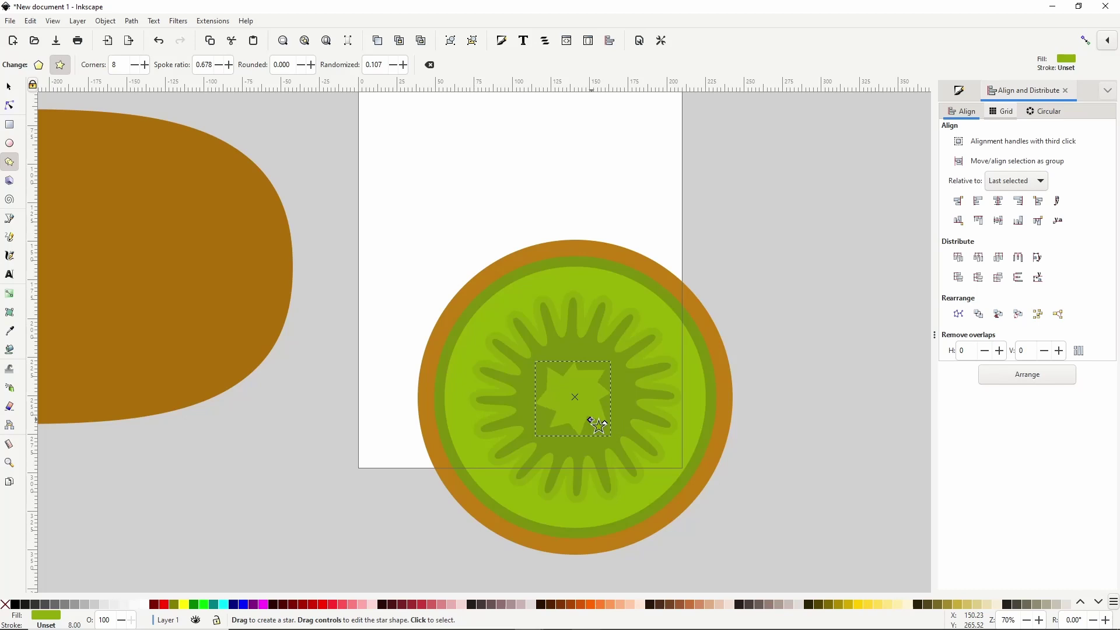
{"action": "left_click", "coordinate": [9, 87]}
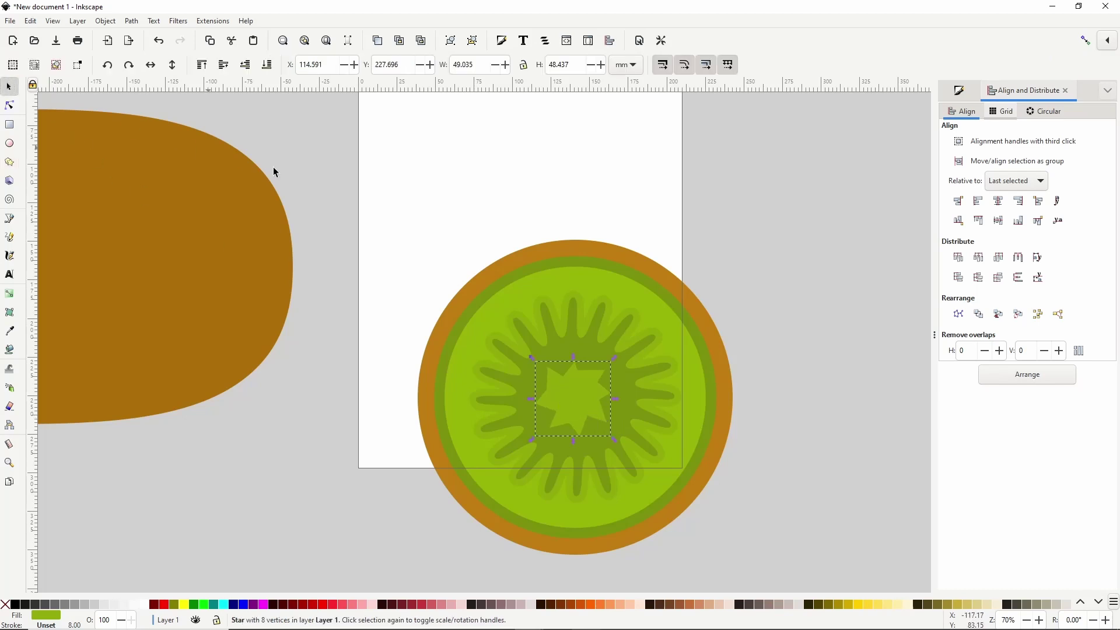
{"action": "left_click_drag", "start_coordinate": [614, 435], "coordinate": [607, 433]}
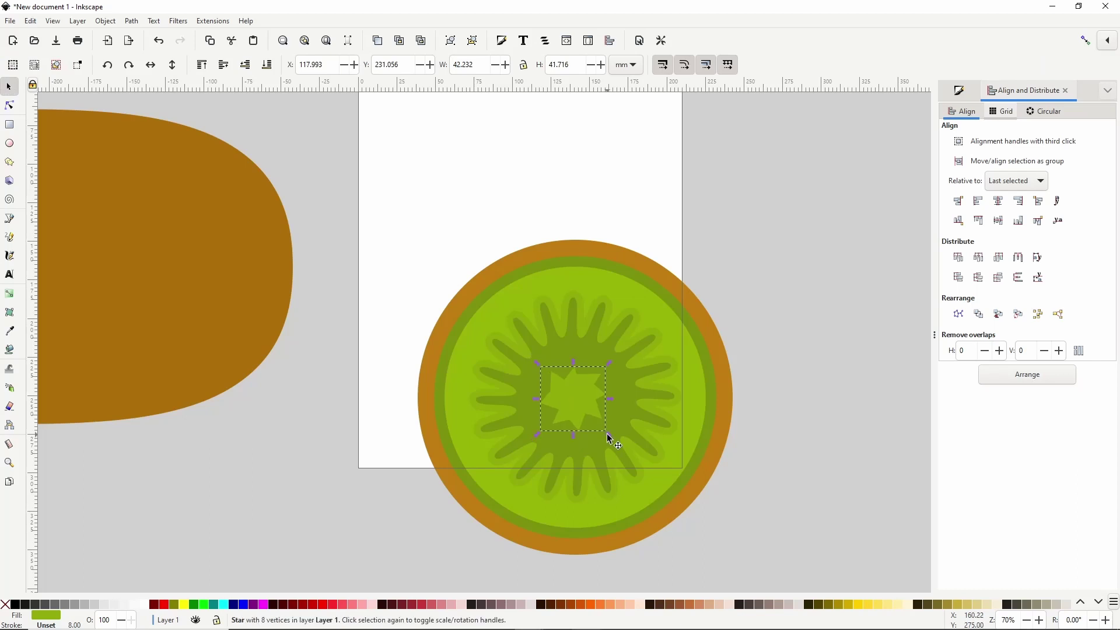
Recolor the irregular central star to a light yellow-green with hue 65, saturation 55 and value 84
{"action": "left_click", "coordinate": [959, 90]}
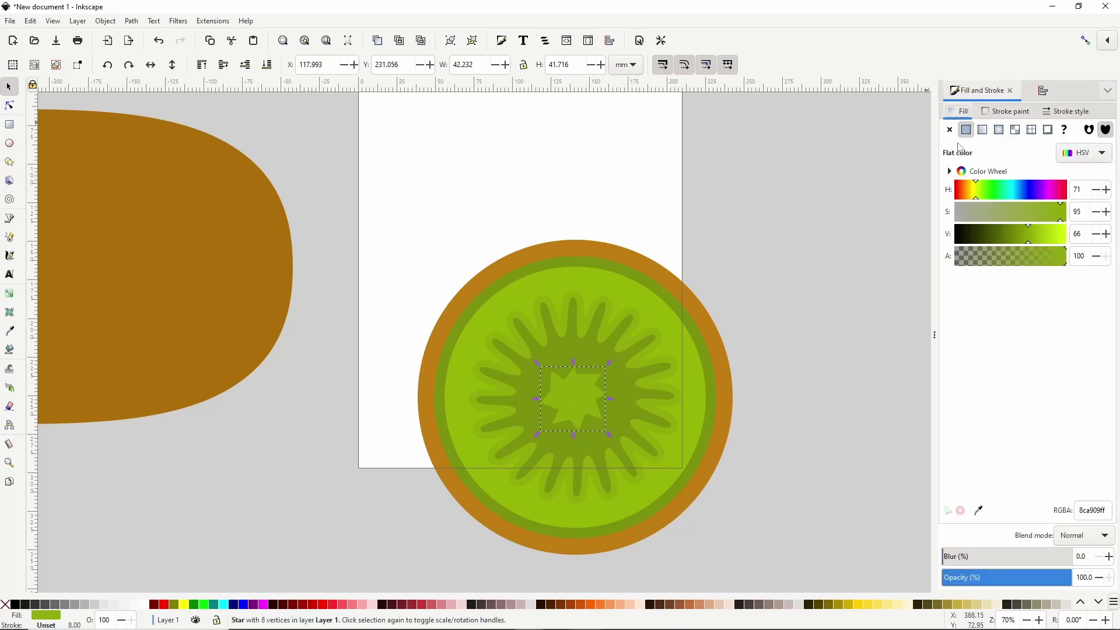
{"action": "left_click", "coordinate": [976, 199]}
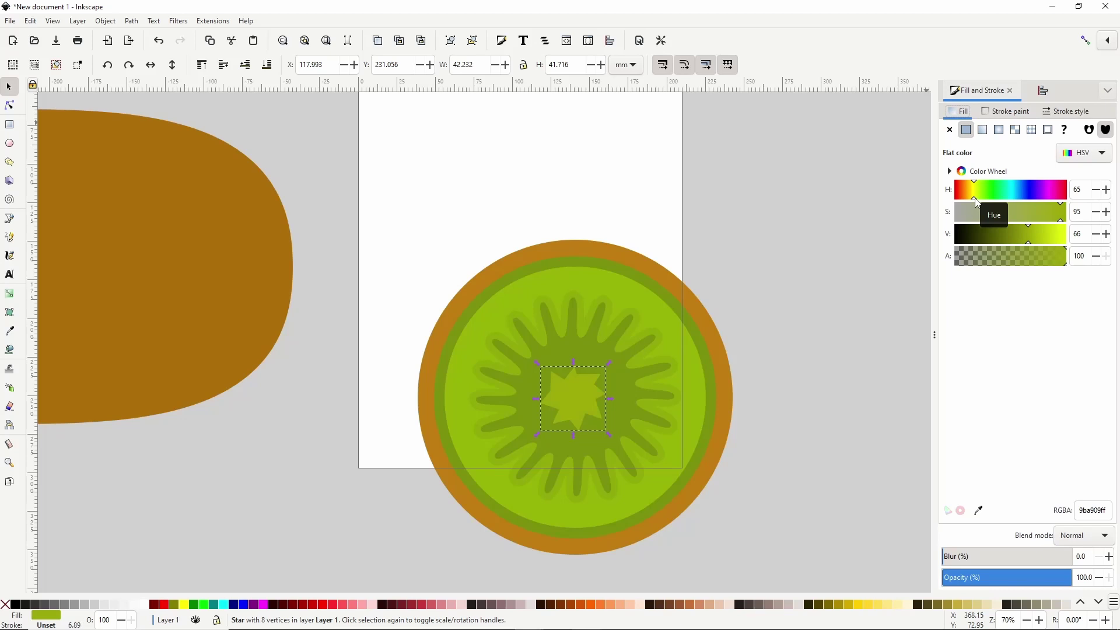
{"action": "mouse_move", "coordinate": [1054, 221]}
{"action": "left_mouse_down"}
{"action": "mouse_move", "coordinate": [1017, 217]}
{"action": "mouse_move", "coordinate": [1048, 244]}
{"action": "left_mouse_up"}
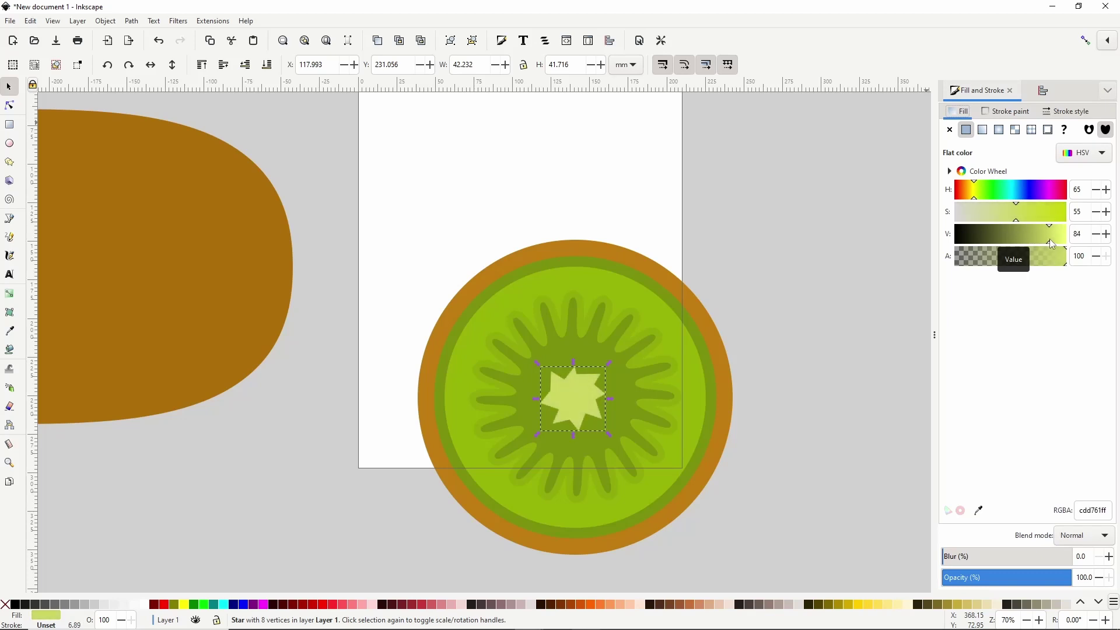
Convert the central star to a path and give a duplicate of it a pale yellow fill with hue 57, saturation 40 and value 92
{"action": "left_click", "coordinate": [133, 22]}
{"action": "left_click", "coordinate": [135, 37]}
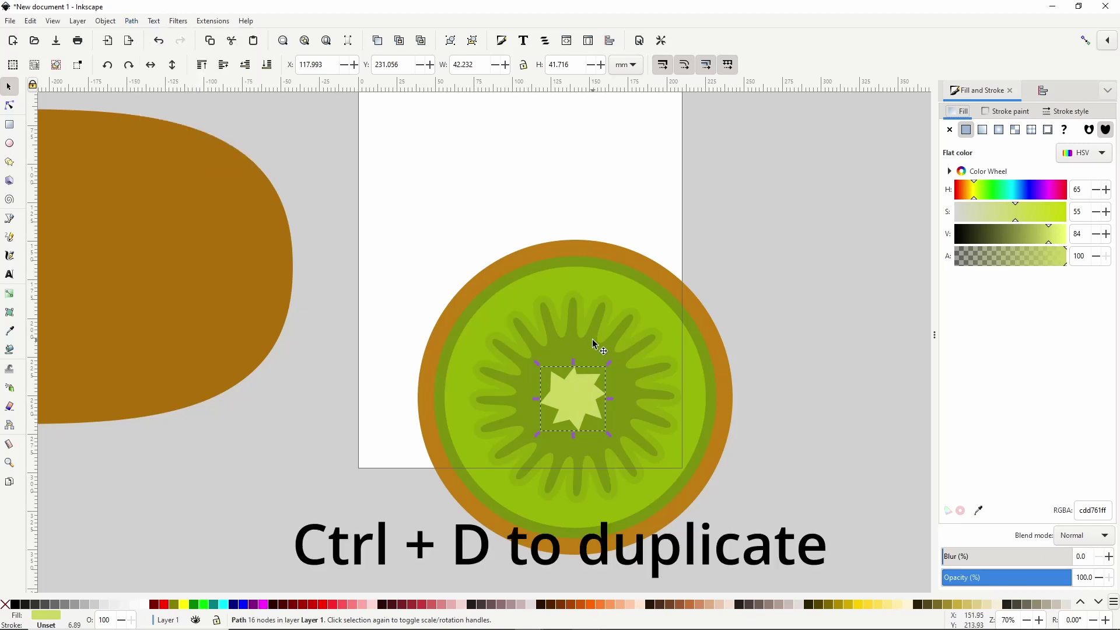
{"action": "left_click_drag", "start_coordinate": [976, 195], "coordinate": [1059, 241]}
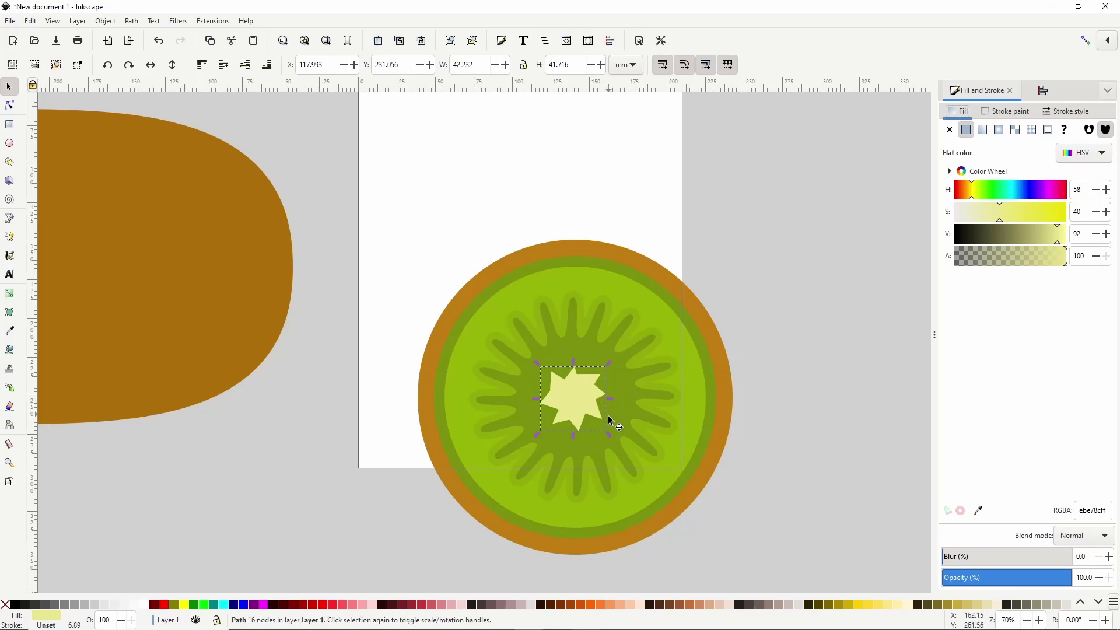
Try scaling the pale yellow duplicate star down to about 27 mm wide, and undo the resize
{"action": "mouse_move", "coordinate": [608, 434]}
{"action": "left_mouse_down"}
{"action": "mouse_move", "coordinate": [594, 420]}
{"action": "mouse_move", "coordinate": [609, 425]}
{"action": "left_mouse_up"}
{"action": "key", "text": "ctrl"}
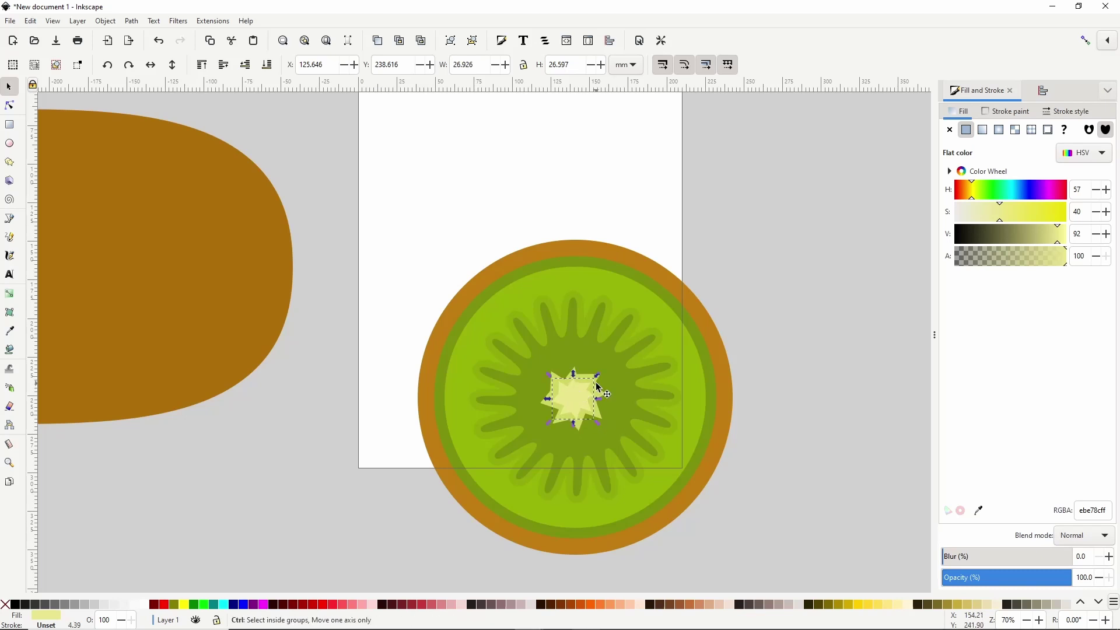
{"action": "key", "text": "ctrl+z"}
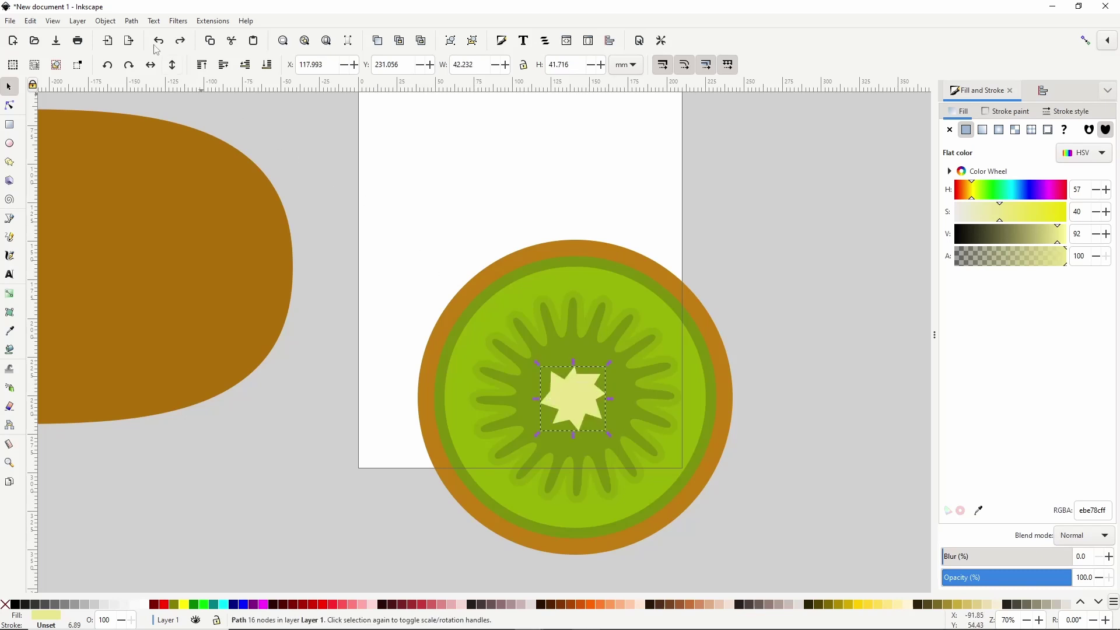
Shrink the pale yellow star inward with a dynamic offset and convert the result to a path
{"action": "left_click", "coordinate": [131, 21]}
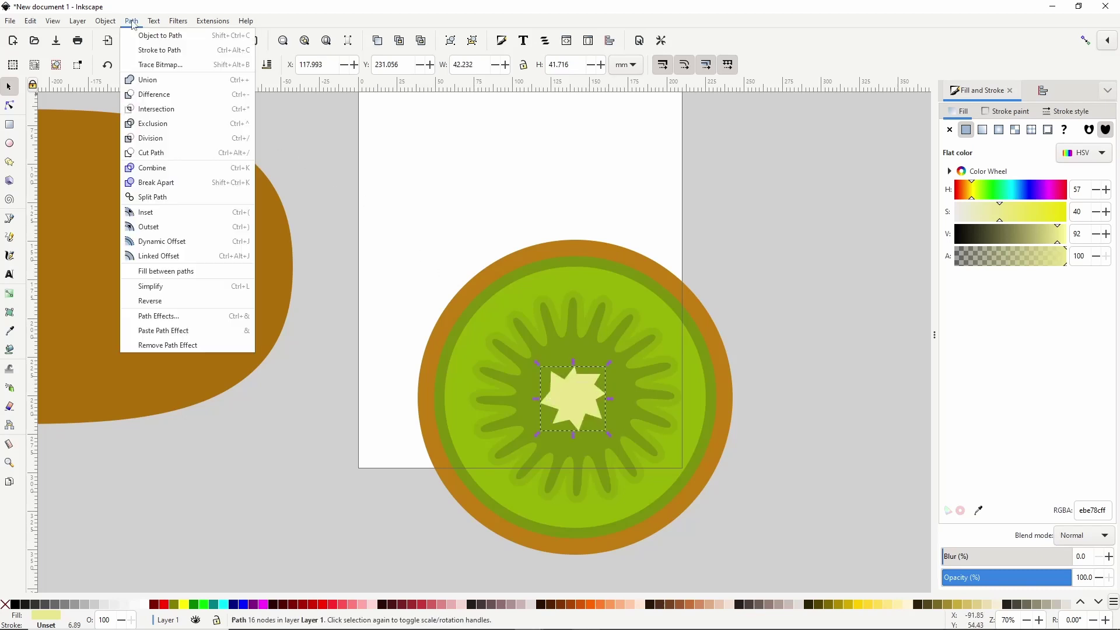
{"action": "left_click", "coordinate": [165, 242]}
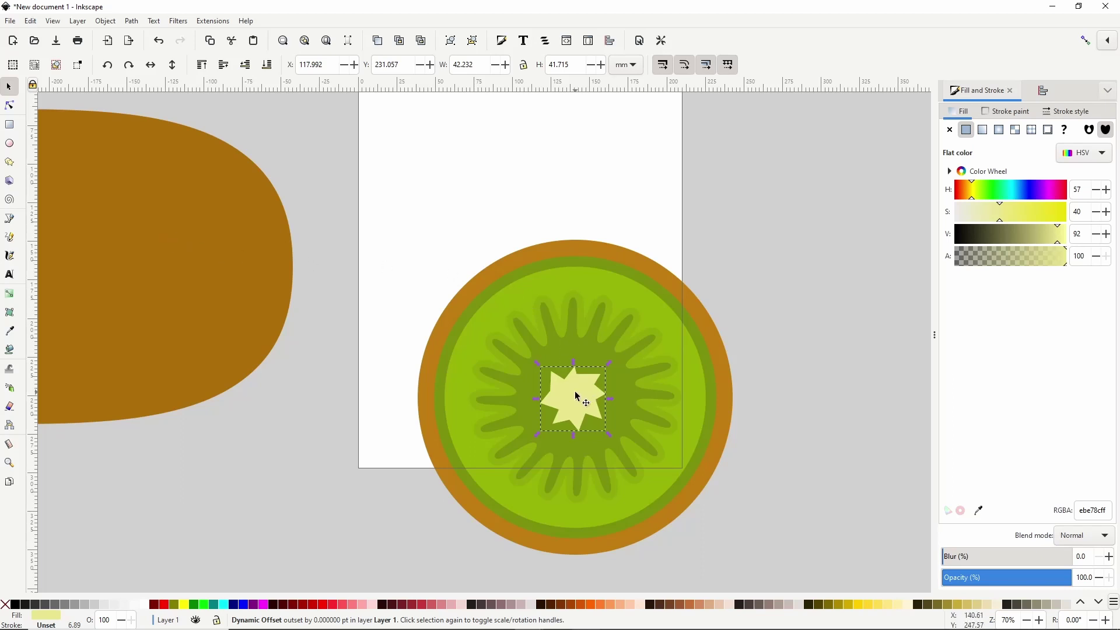
{"action": "left_click", "coordinate": [9, 106]}
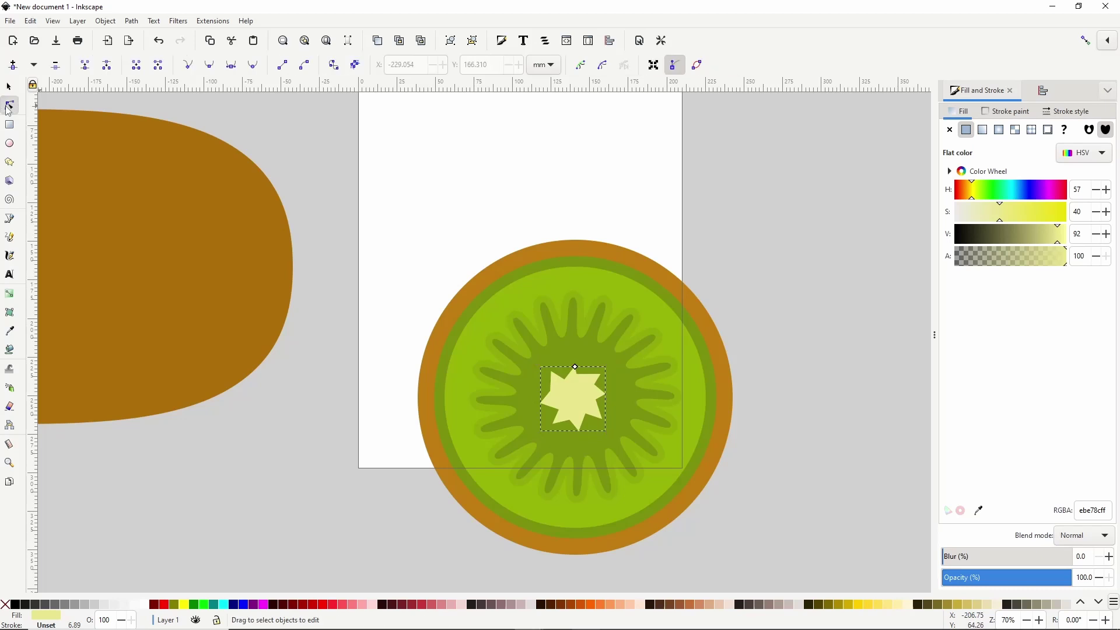
{"action": "left_click_drag", "start_coordinate": [575, 368], "coordinate": [572, 378]}
{"action": "left_click", "coordinate": [132, 21]}
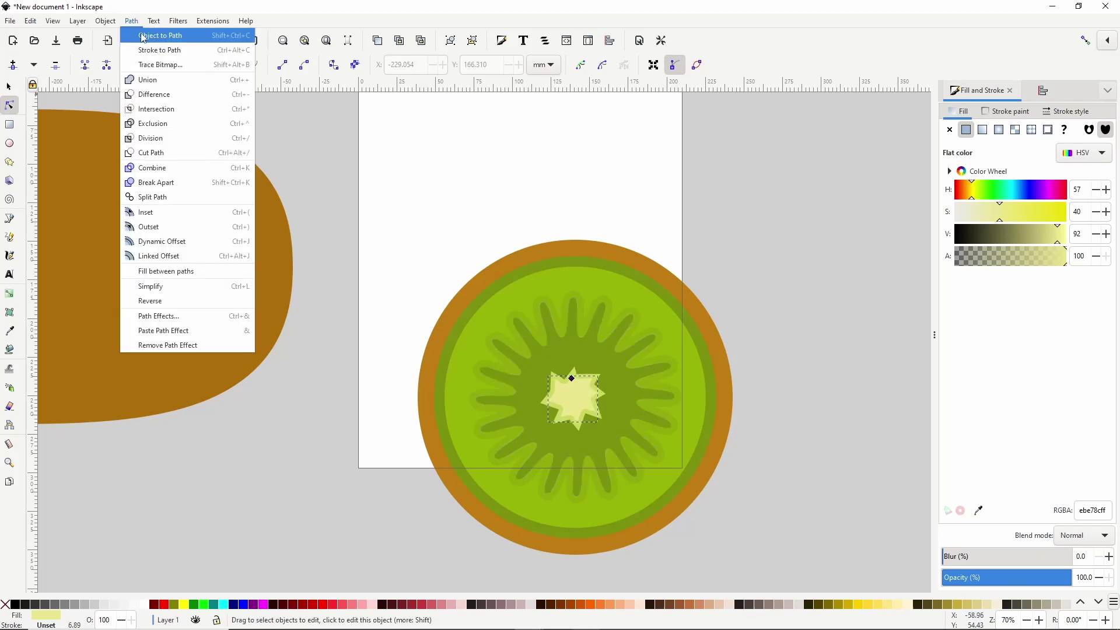
{"action": "left_click", "coordinate": [142, 35]}
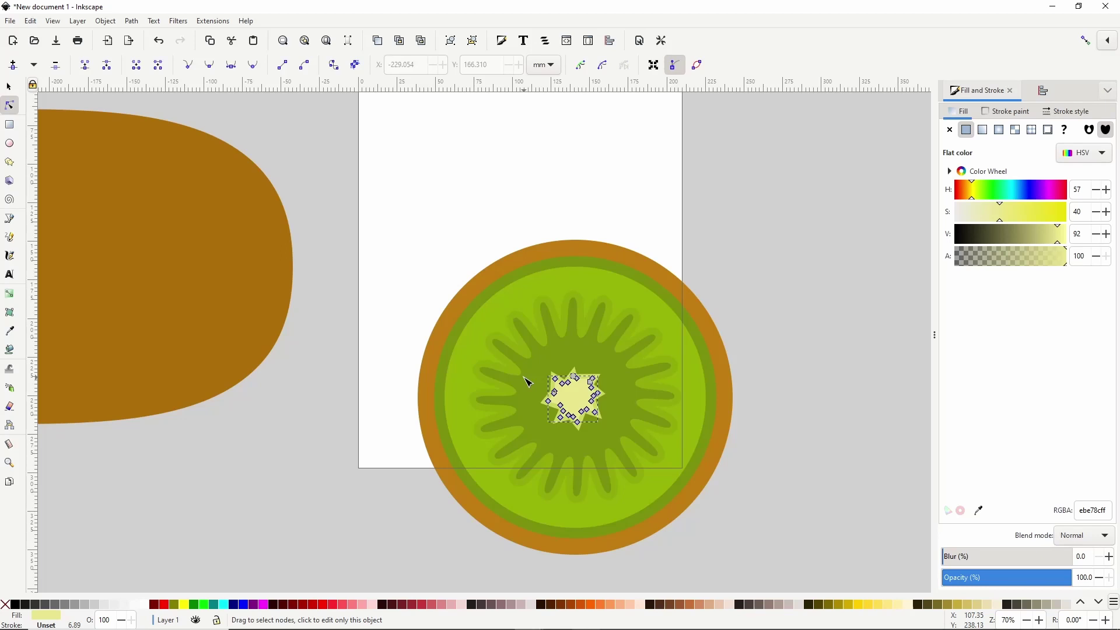
Draw a seed ellipse about 8 by 4.5 mm beside the slice and fill it very dark green with hue 90, saturation 100 and value 15
{"action": "left_click", "coordinate": [16, 146]}
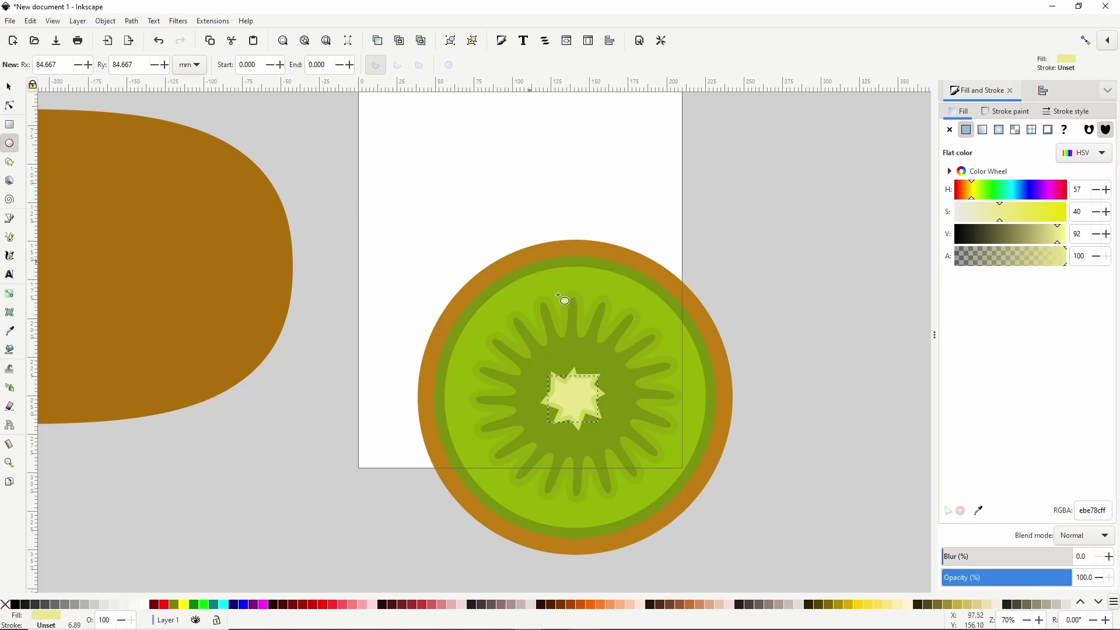
{"action": "left_click_drag", "start_coordinate": [748, 380], "coordinate": [761, 387]}
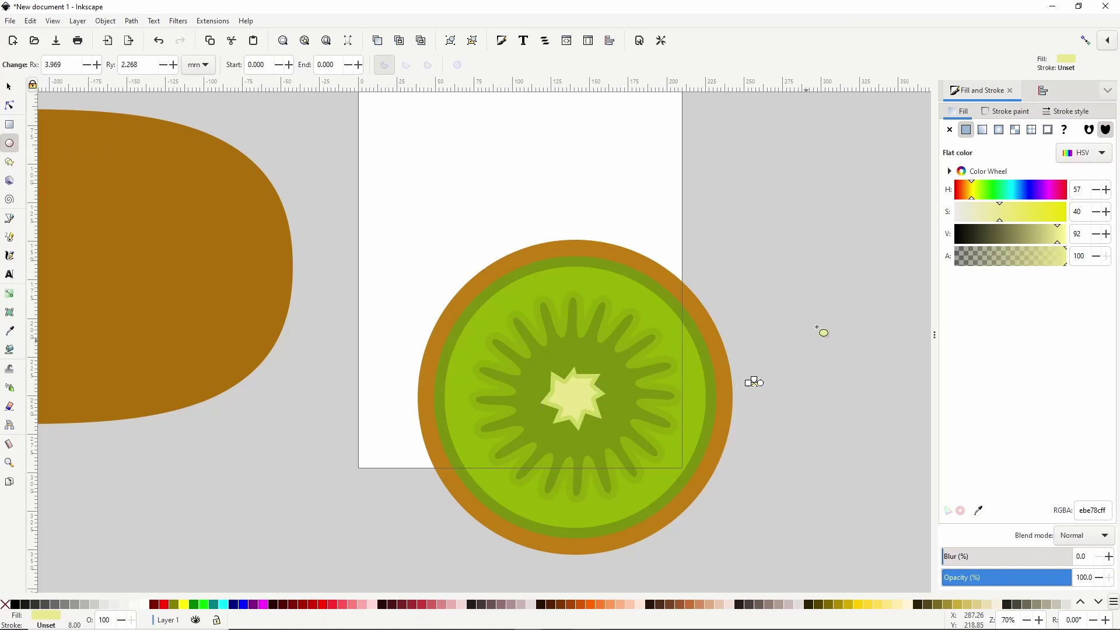
{"action": "mouse_move", "coordinate": [978, 200]}
{"action": "left_mouse_down"}
{"action": "mouse_move", "coordinate": [1068, 213]}
{"action": "mouse_move", "coordinate": [976, 234]}
{"action": "left_mouse_up"}
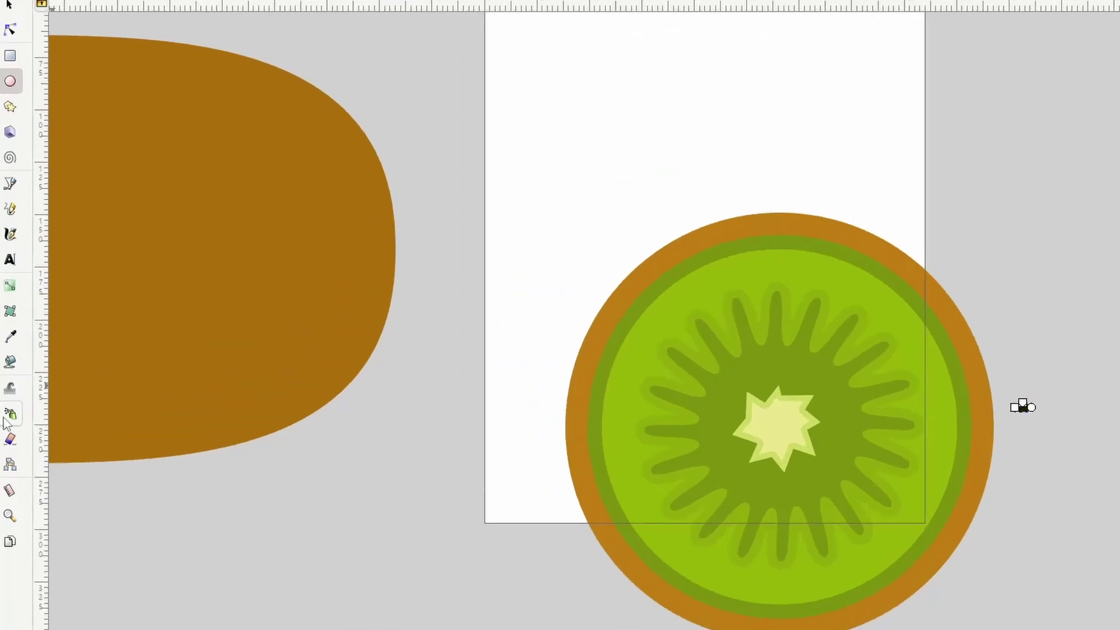
Configure the Spray tool with width 5, amount 20 and rotation variation 100 for the seed ellipse
{"action": "left_click", "coordinate": [7, 417]}
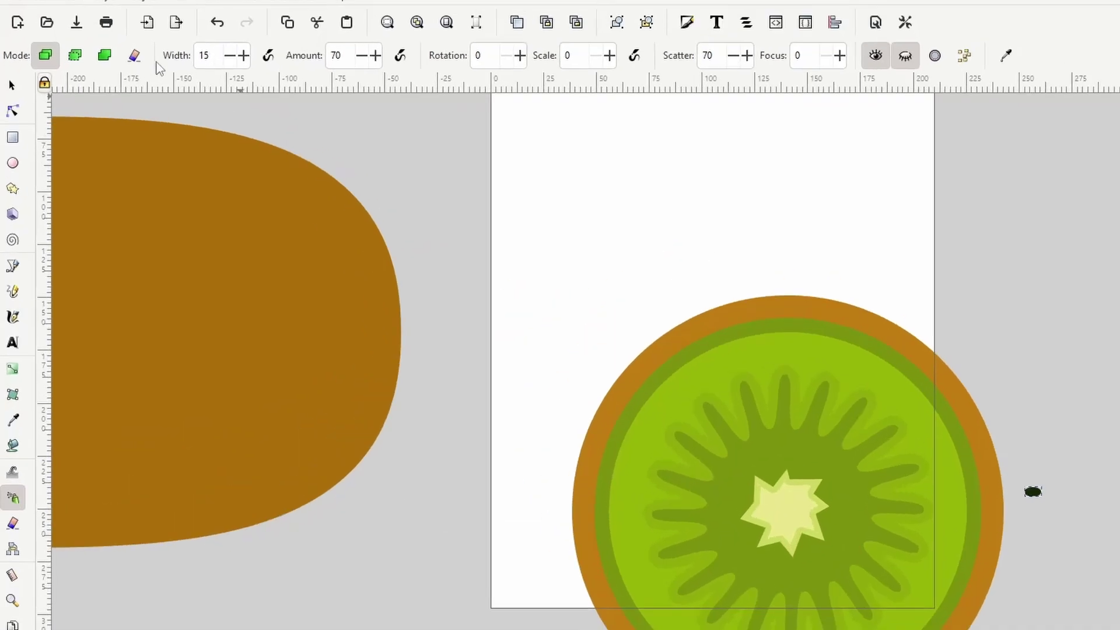
{"action": "double_click", "coordinate": [207, 54]}
{"action": "key", "text": "Return"}
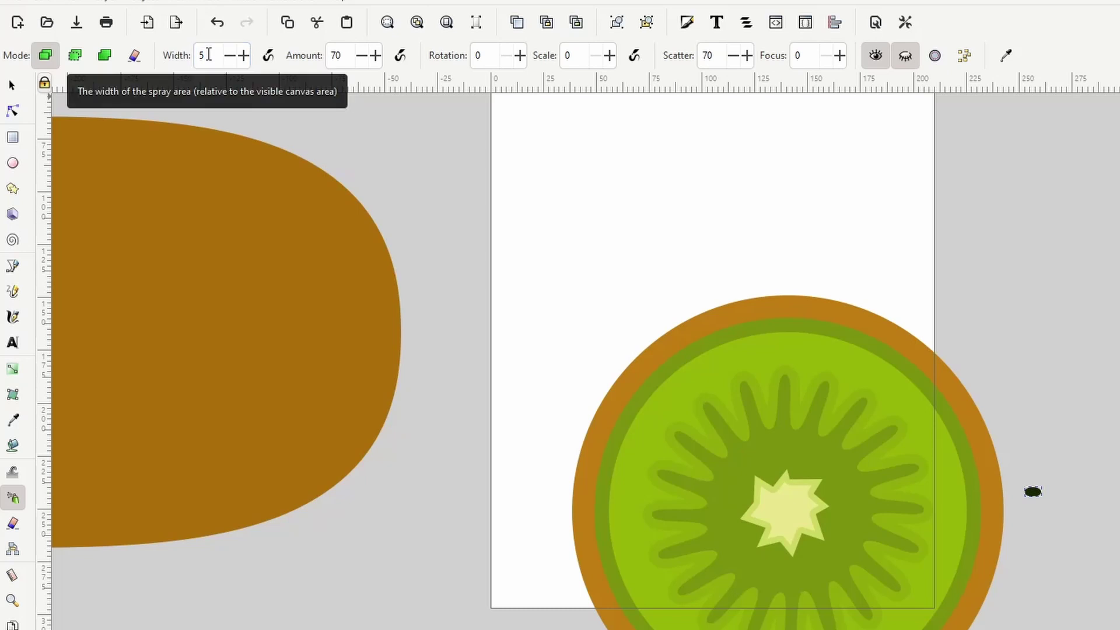
{"action": "double_click", "coordinate": [342, 55]}
{"action": "type", "text": "20"}
{"action": "key", "text": "Return"}
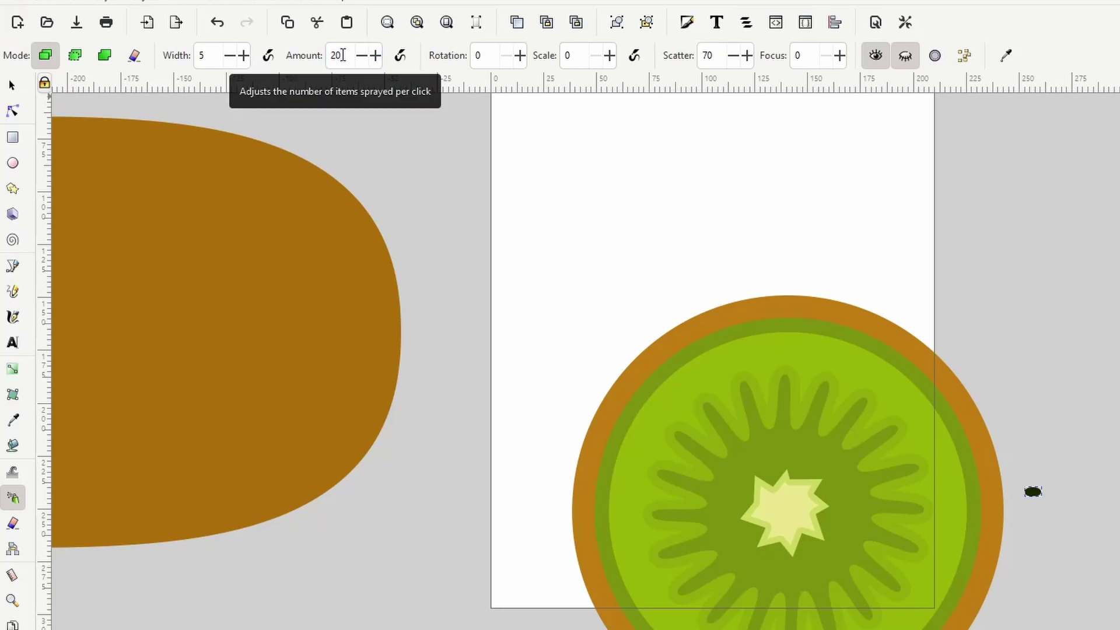
{"action": "double_click", "coordinate": [488, 55]}
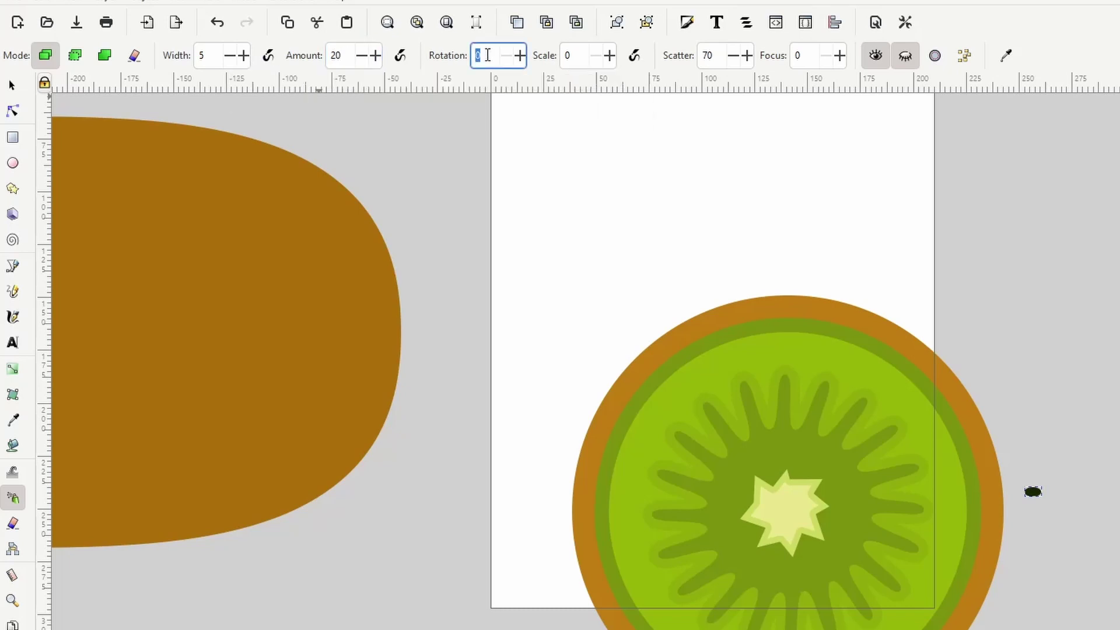
{"action": "key", "text": "Return"}
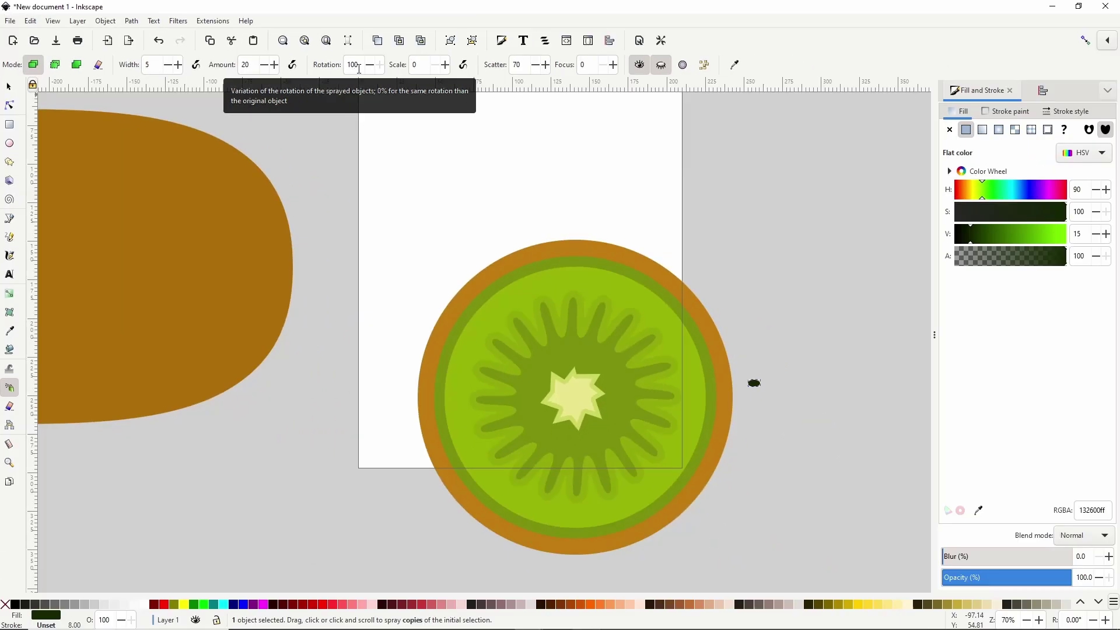
Try spraying seed copies beside the central star, and undo the sprayed seeds
{"action": "left_click", "coordinate": [535, 373]}
{"action": "left_click", "coordinate": [533, 395]}
{"action": "mouse_move", "coordinate": [532, 395]}
{"action": "left_mouse_down"}
{"action": "mouse_move", "coordinate": [533, 422]}
{"action": "mouse_move", "coordinate": [558, 448]}
{"action": "mouse_move", "coordinate": [545, 442]}
{"action": "left_mouse_up"}
{"action": "key", "text": "Escape"}
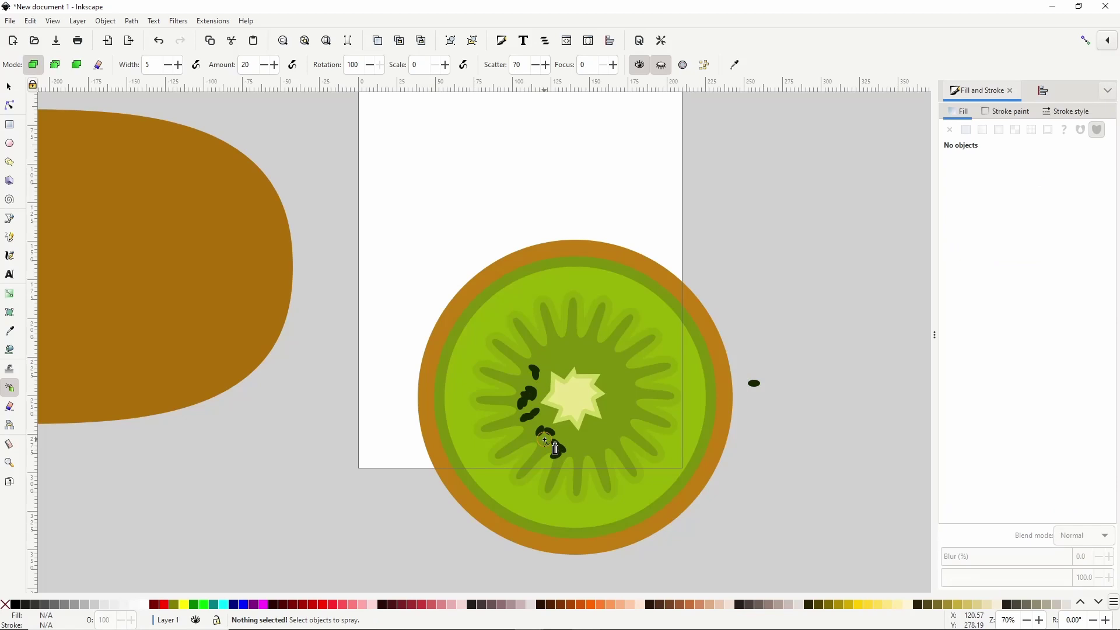
{"action": "key", "text": "ctrl+z"}
{"action": "key", "text": "ctrl+z"}
{"action": "key", "text": "ctrl+z"}
{"action": "key", "text": "ctrl+z"}
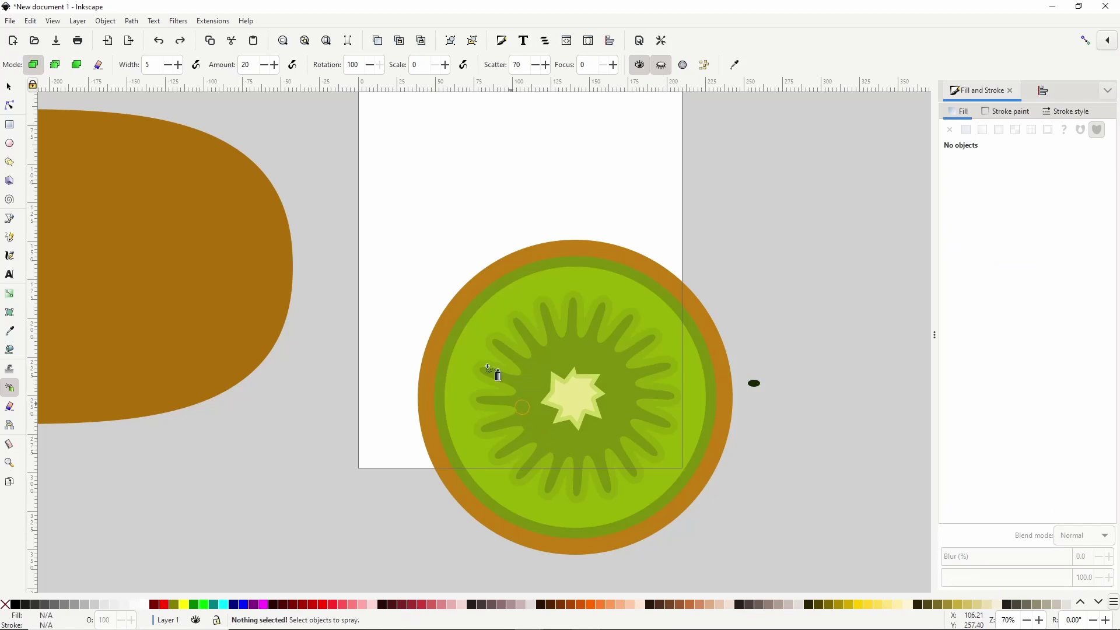
Scale the original seed ellipse down proportionally to about 5.7 by 3.2 mm
{"action": "left_click", "coordinate": [8, 86]}
{"action": "key", "text": "Tab"}
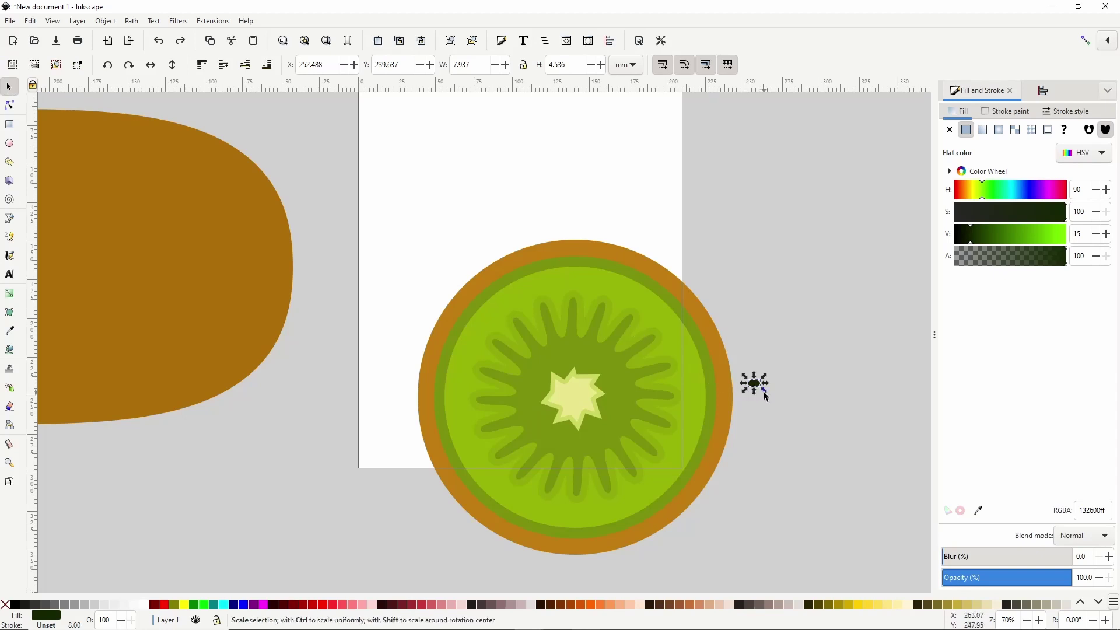
{"action": "left_click_drag", "start_coordinate": [764, 396], "coordinate": [764, 395]}
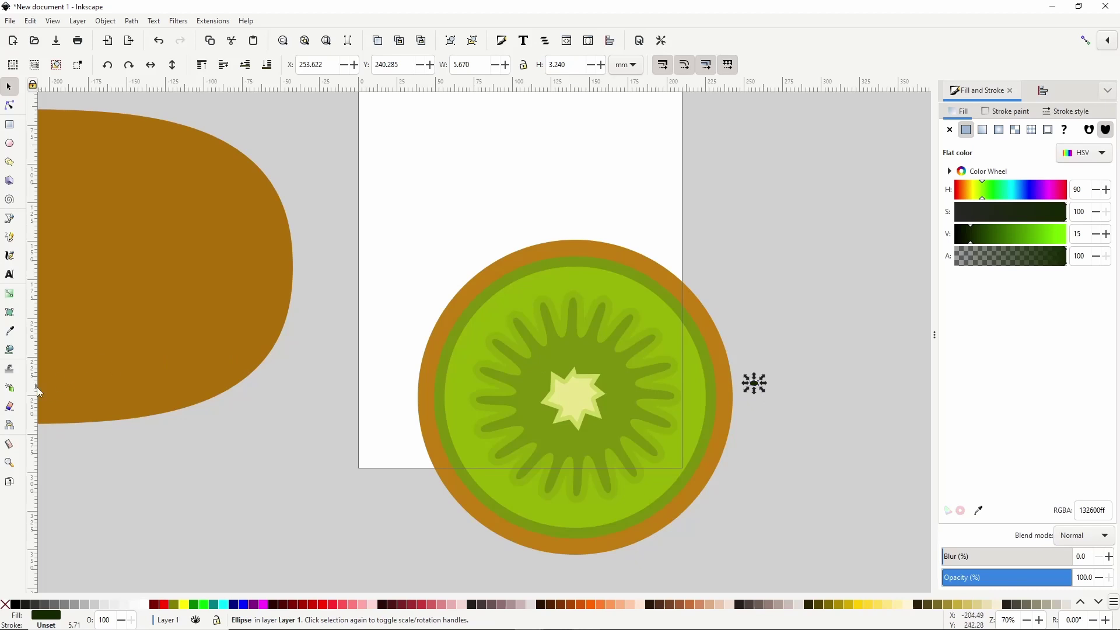
Spray copies of the smaller seed in a ring around the pale central star
{"action": "left_click", "coordinate": [10, 388]}
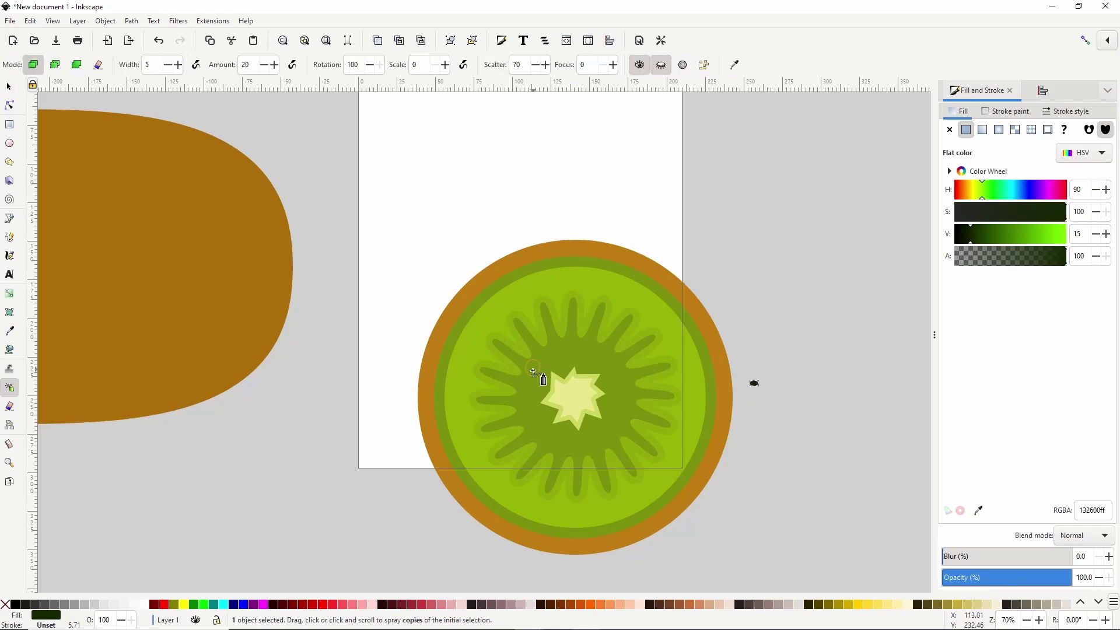
{"action": "mouse_move", "coordinate": [528, 388]}
{"action": "left_mouse_down"}
{"action": "mouse_move", "coordinate": [550, 442]}
{"action": "mouse_move", "coordinate": [604, 435]}
{"action": "mouse_move", "coordinate": [625, 391]}
{"action": "mouse_move", "coordinate": [612, 424]}
{"action": "mouse_move", "coordinate": [621, 420]}
{"action": "mouse_move", "coordinate": [605, 354]}
{"action": "mouse_move", "coordinate": [577, 362]}
{"action": "mouse_move", "coordinate": [589, 346]}
{"action": "mouse_move", "coordinate": [582, 363]}
{"action": "mouse_move", "coordinate": [561, 341]}
{"action": "mouse_move", "coordinate": [559, 365]}
{"action": "mouse_move", "coordinate": [537, 364]}
{"action": "mouse_move", "coordinate": [534, 419]}
{"action": "mouse_move", "coordinate": [542, 412]}
{"action": "mouse_move", "coordinate": [578, 449]}
{"action": "left_mouse_up"}
{"action": "key", "text": "Escape"}
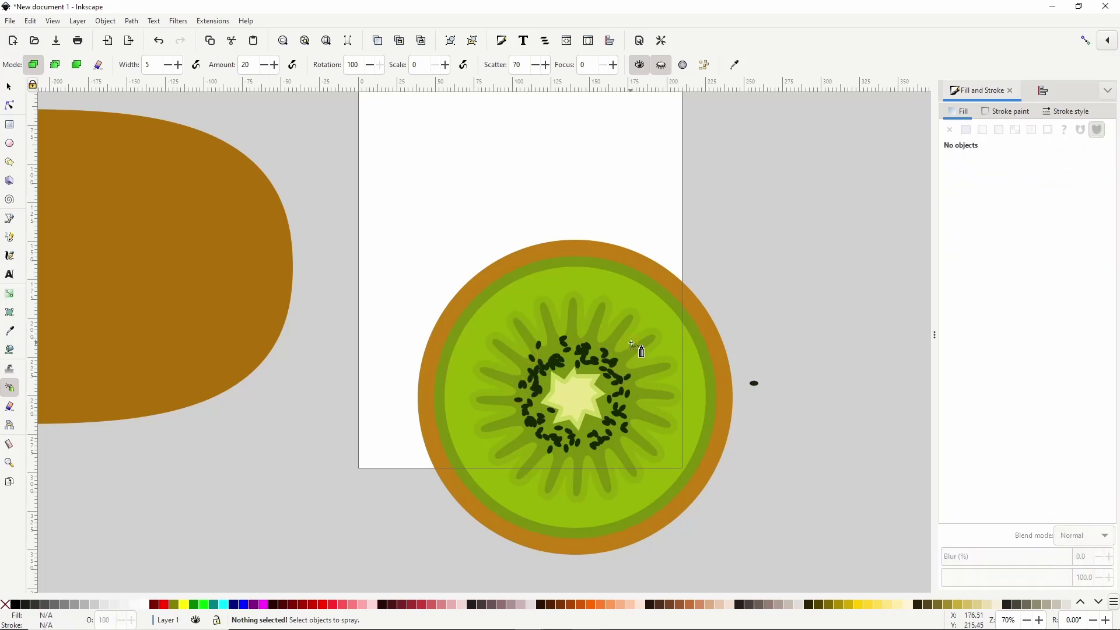
Remove the spare seed ellipse beside the slice and group all parts of the round kiwi slice
{"action": "left_click", "coordinate": [8, 89]}
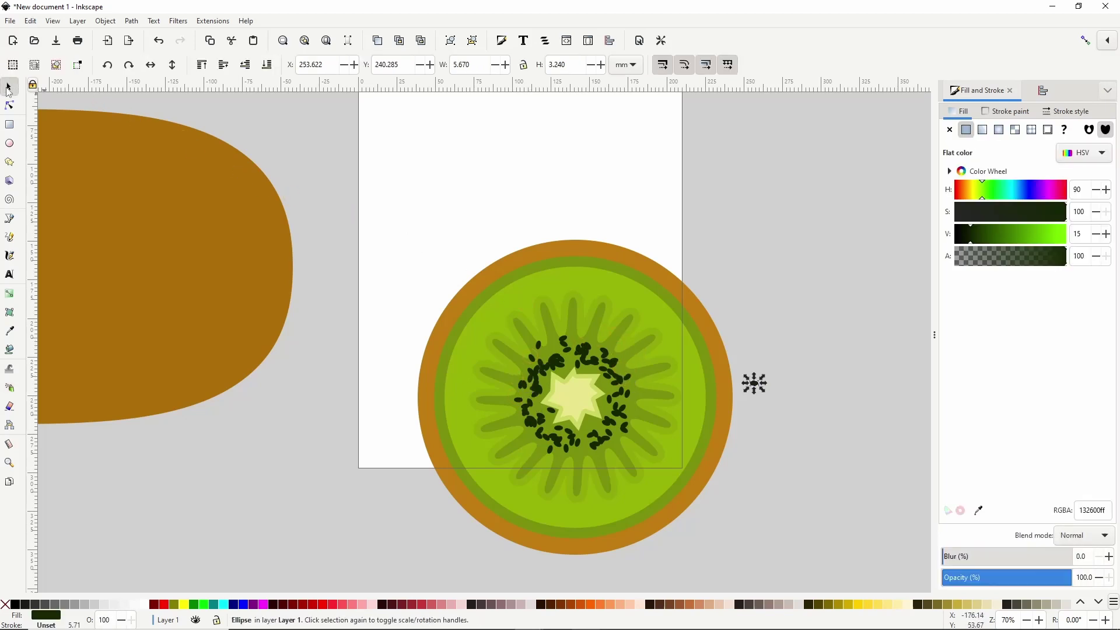
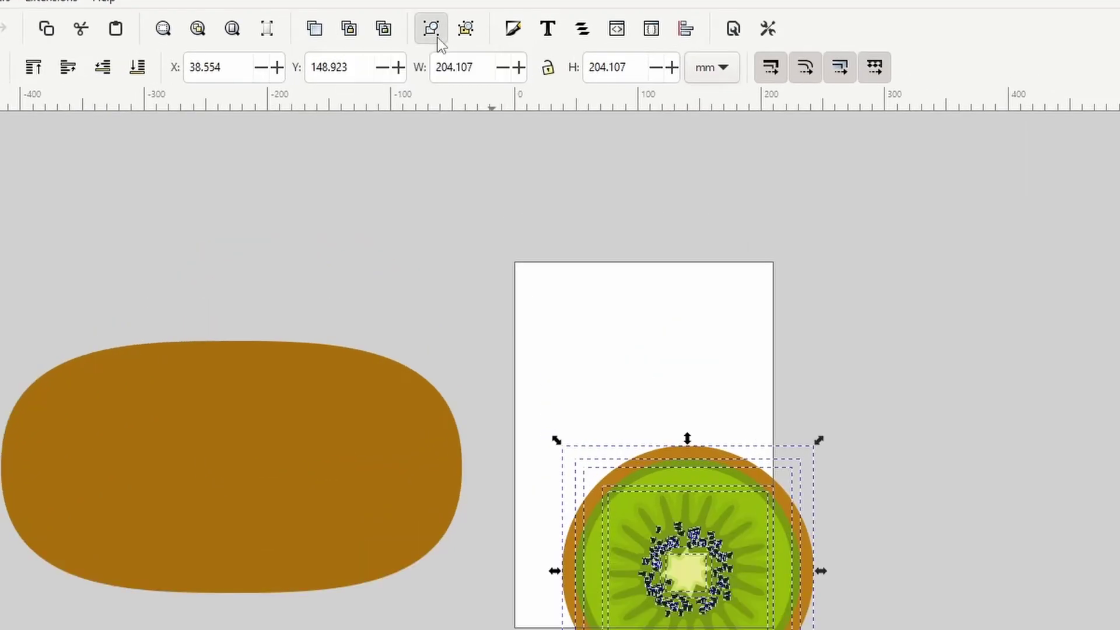
{"action": "left_click", "coordinate": [453, 45]}
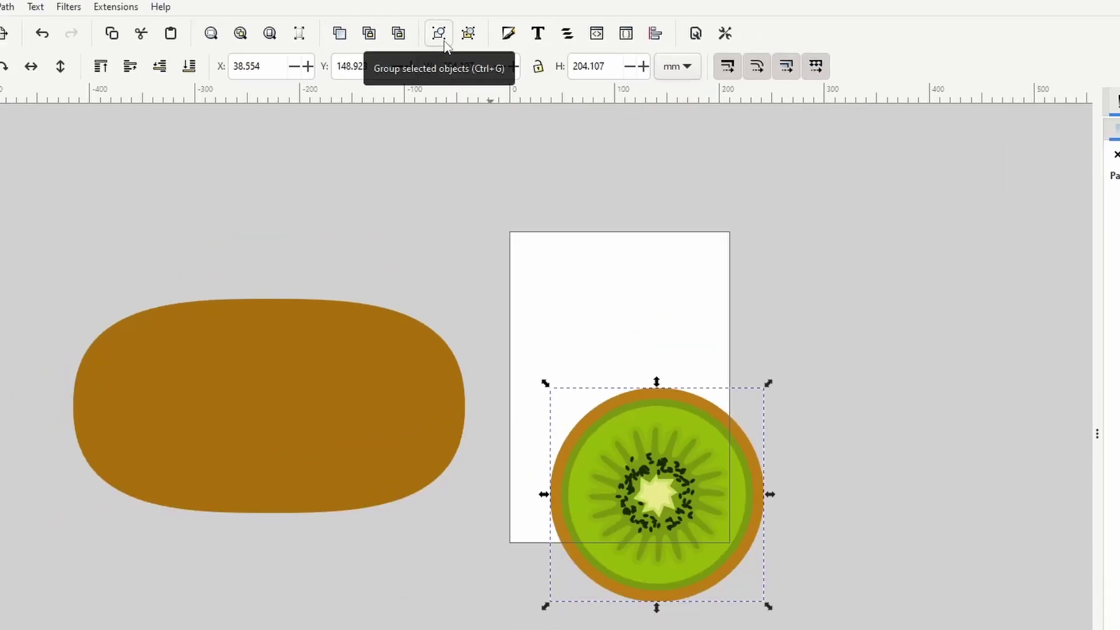
Reposition the kiwi slice group slightly over the page's lower edge and place a duplicate of the brown body above the slice
{"action": "left_click_drag", "start_coordinate": [669, 481], "coordinate": [697, 498]}
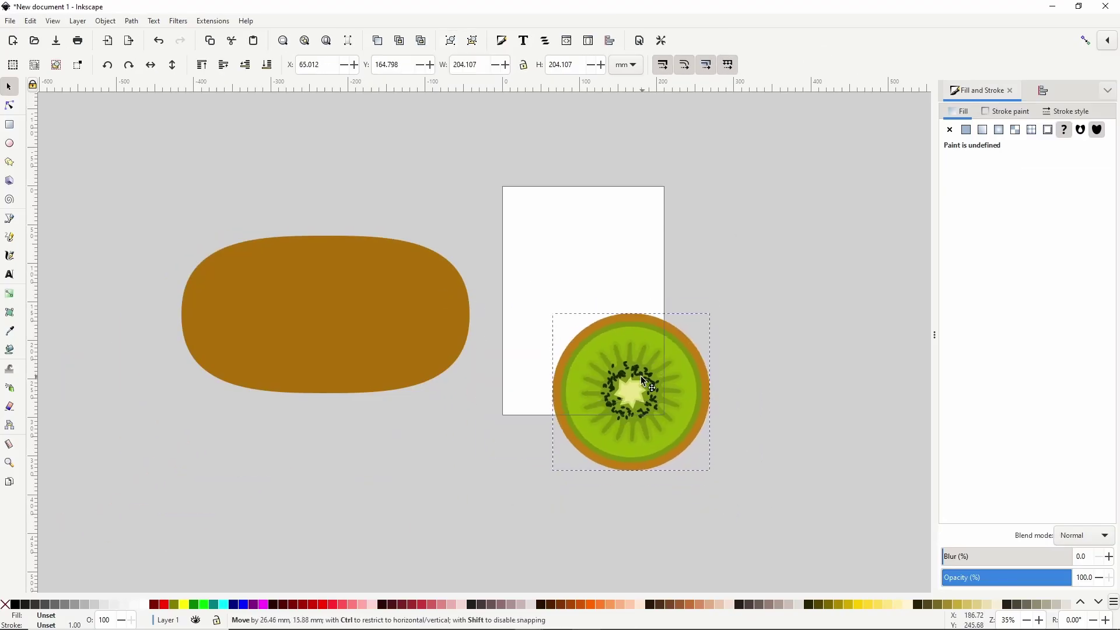
{"action": "left_click_drag", "start_coordinate": [641, 377], "coordinate": [644, 376]}
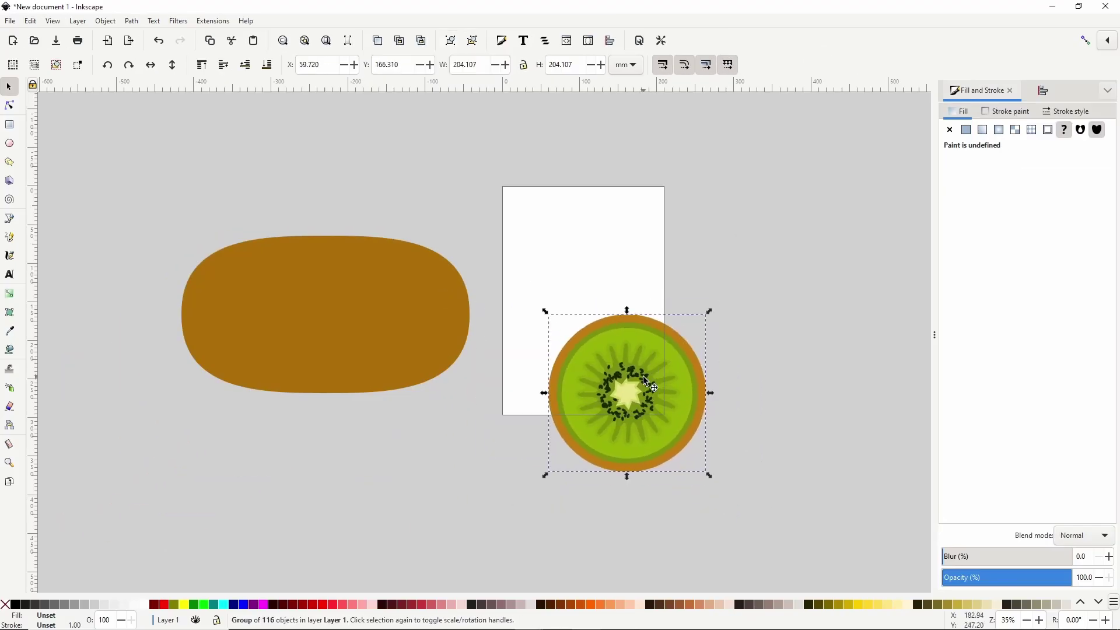
{"action": "left_click", "coordinate": [372, 309]}
{"action": "key", "text": "ctrl+d"}
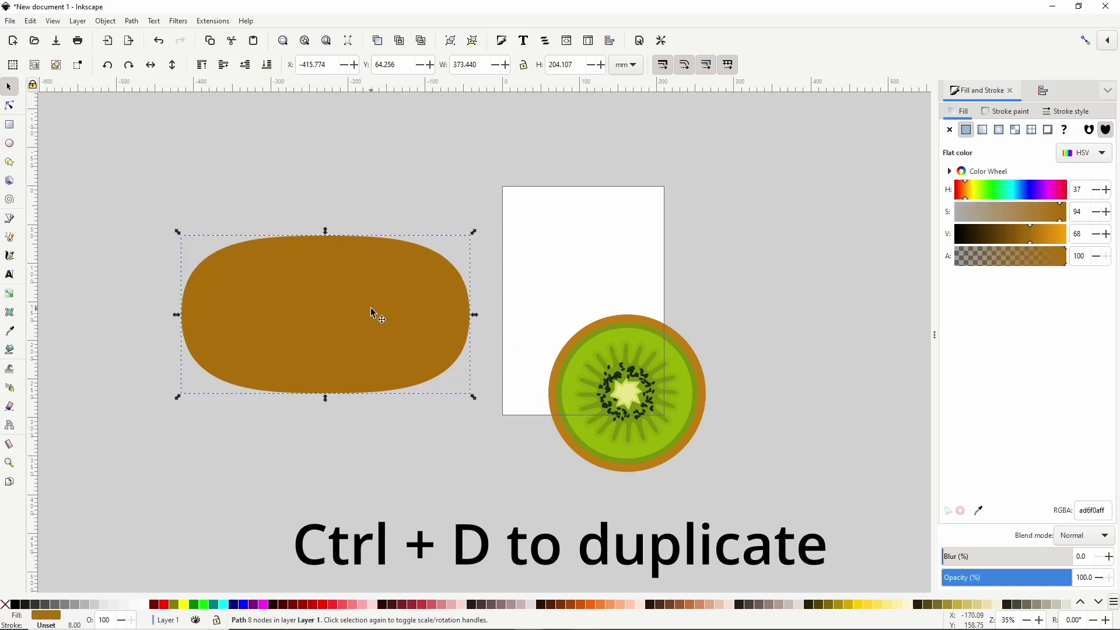
{"action": "left_click_drag", "start_coordinate": [374, 314], "coordinate": [718, 254]}
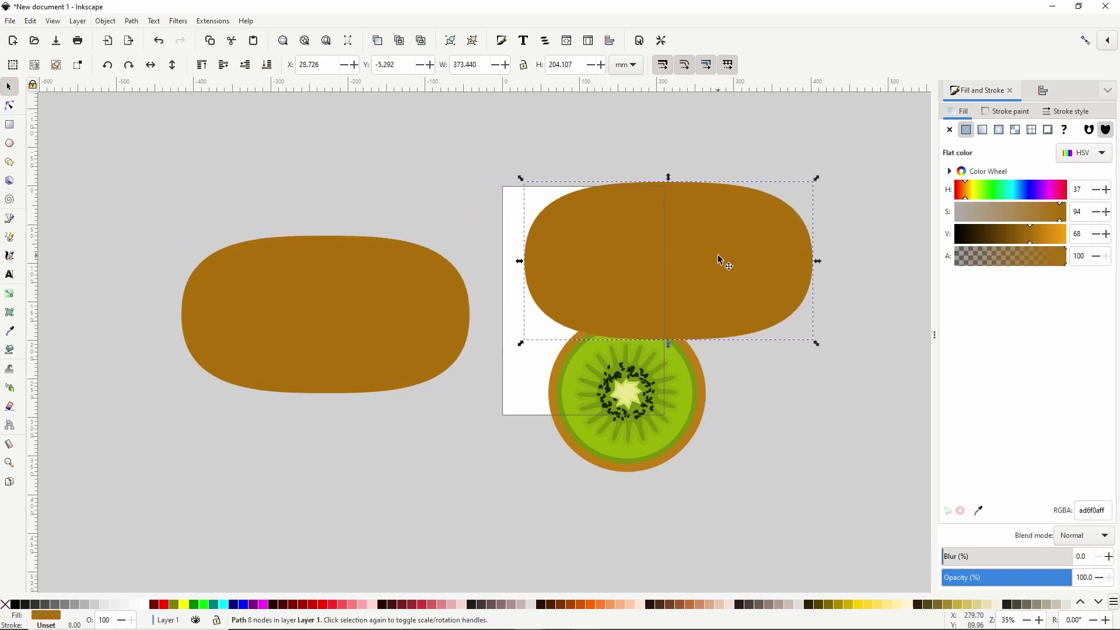
Centre the brown body copy on the kiwi slice along both the vertical and horizontal axes
{"action": "left_click", "coordinate": [671, 402], "text": "shift"}
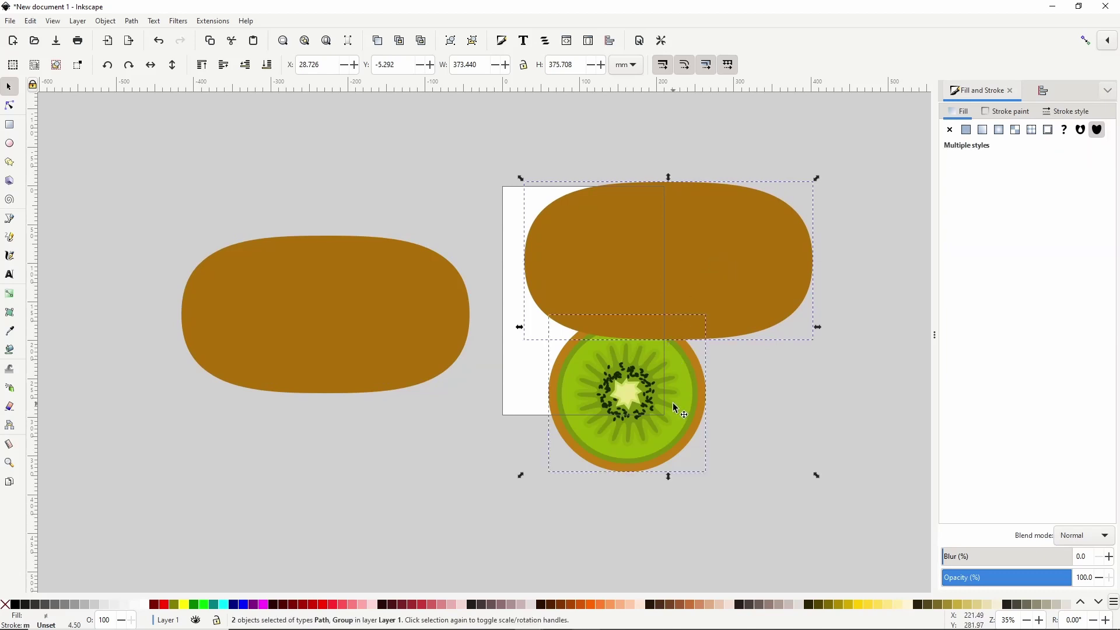
{"action": "left_click", "coordinate": [1045, 92]}
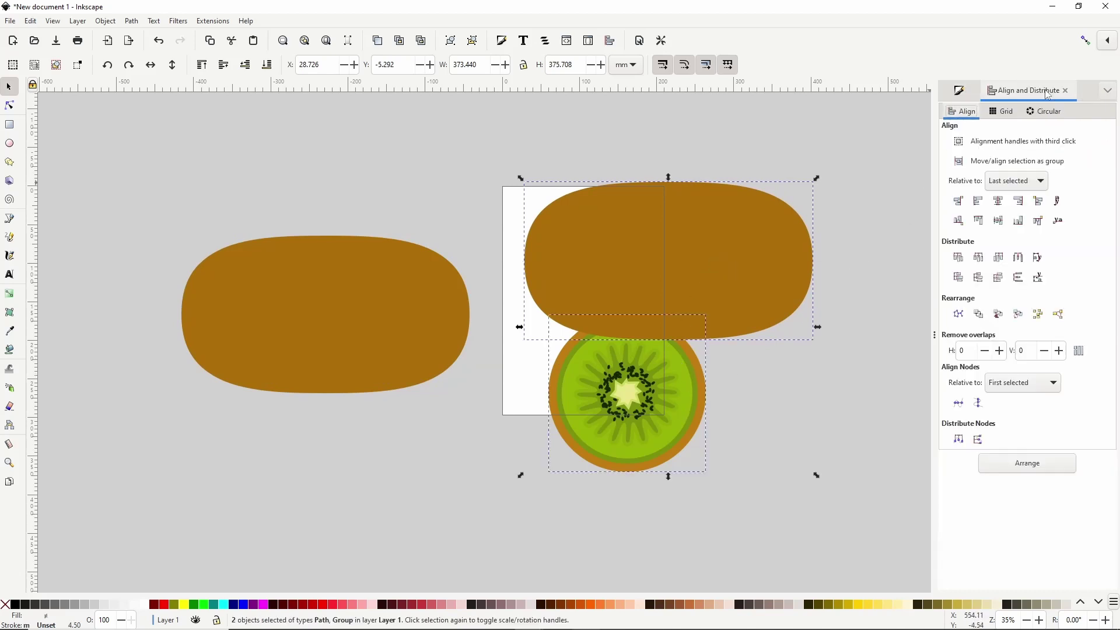
{"action": "left_click", "coordinate": [999, 220]}
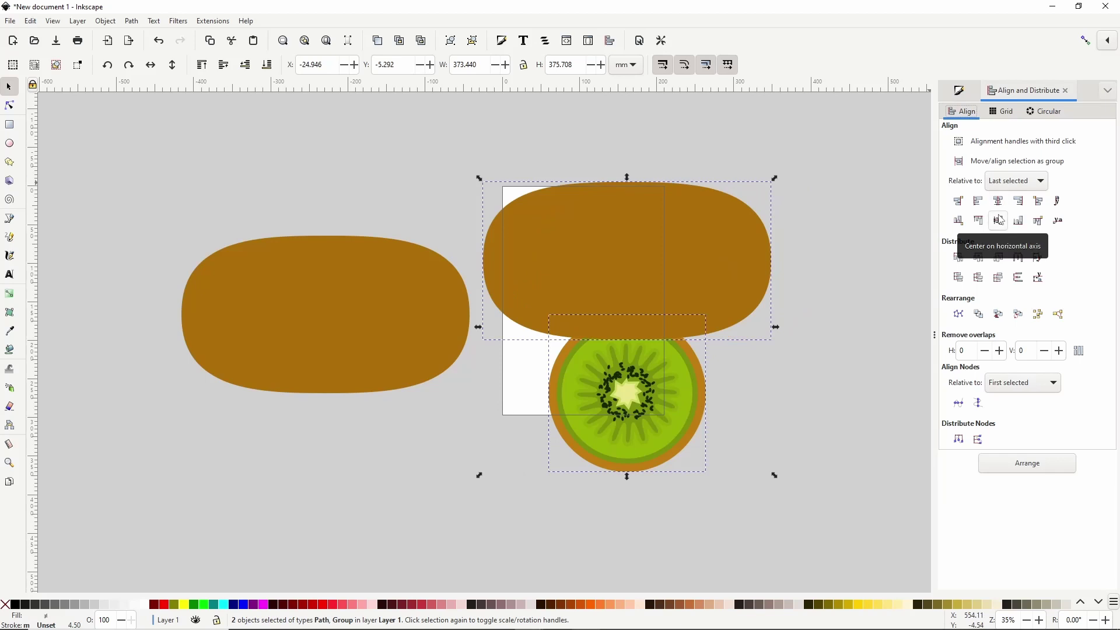
{"action": "left_click", "coordinate": [999, 220]}
Lower the brown body copy one step in the stacking order, behind the kiwi slice
{"action": "left_click", "coordinate": [729, 257]}
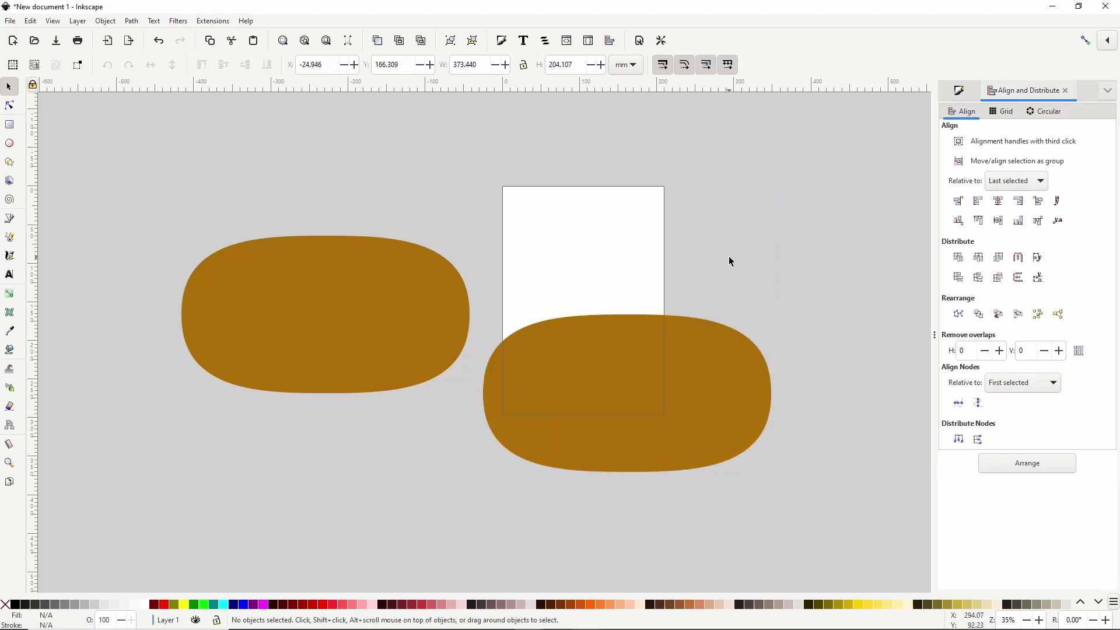
{"action": "left_click", "coordinate": [691, 385]}
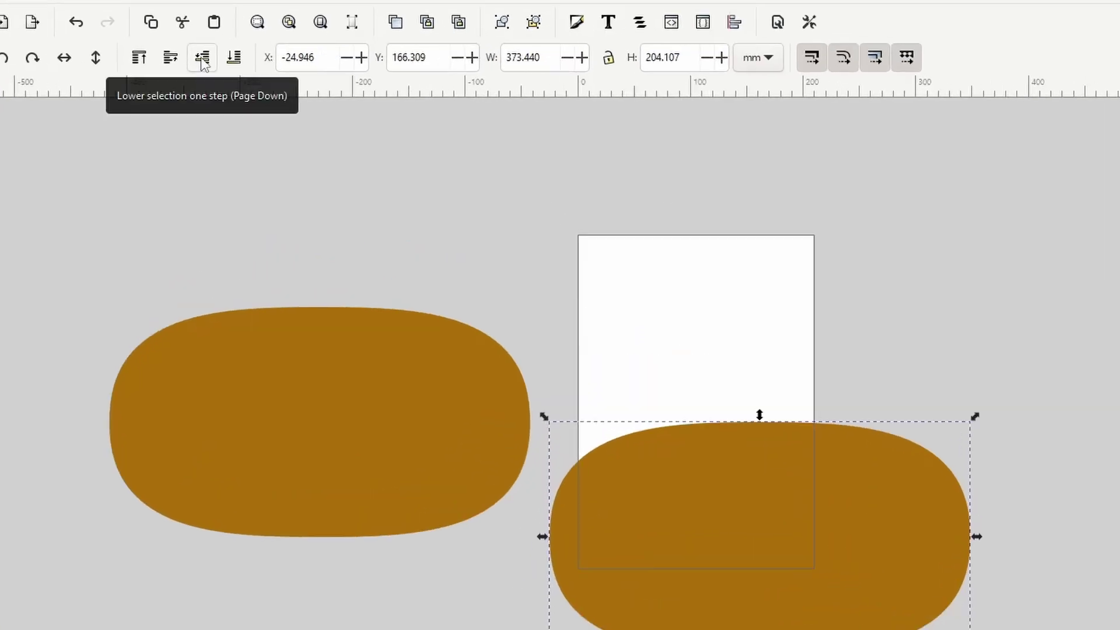
{"action": "left_click", "coordinate": [202, 58]}
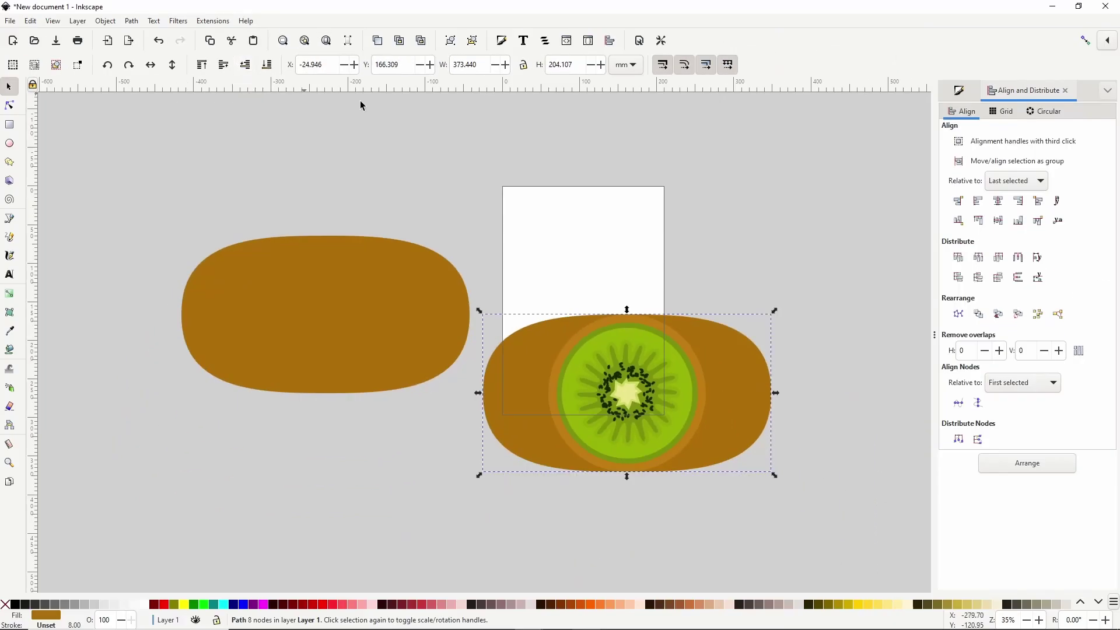
Squeeze the kiwi slice group horizontally about its centre to a width of about 157 mm, keeping its height
{"action": "left_click", "coordinate": [656, 353]}
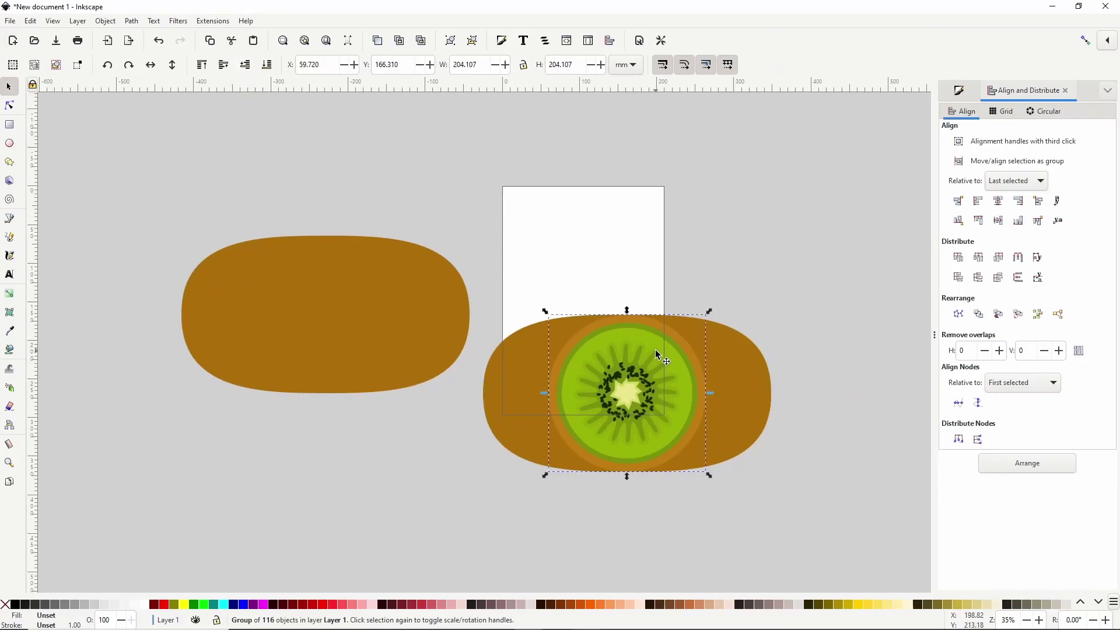
{"action": "key", "text": "shift"}
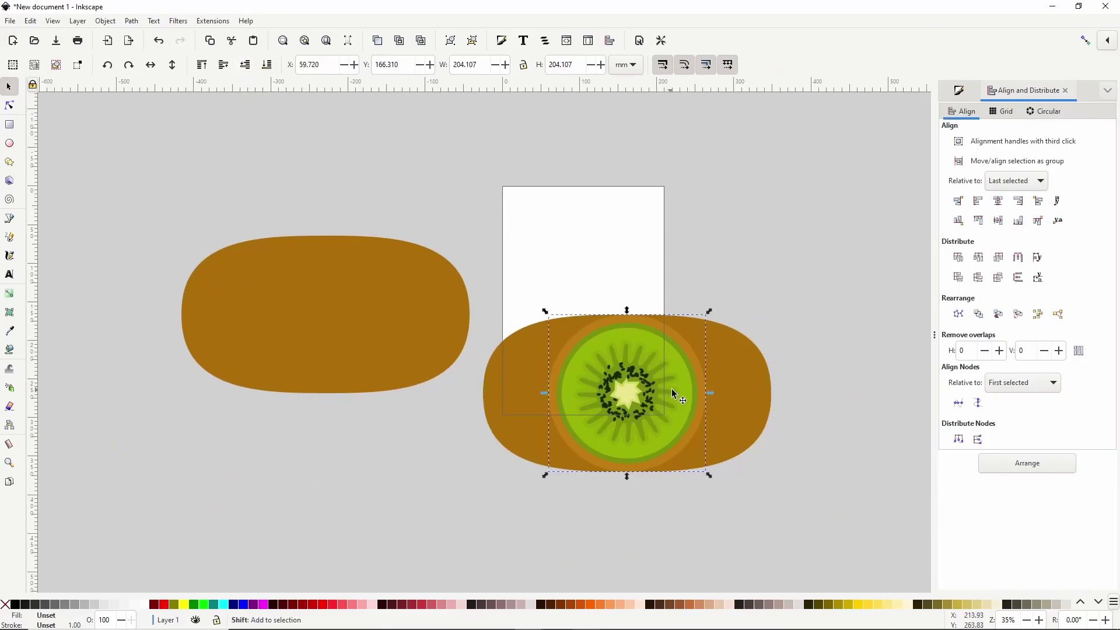
{"action": "left_click_drag", "start_coordinate": [711, 391], "coordinate": [692, 394]}
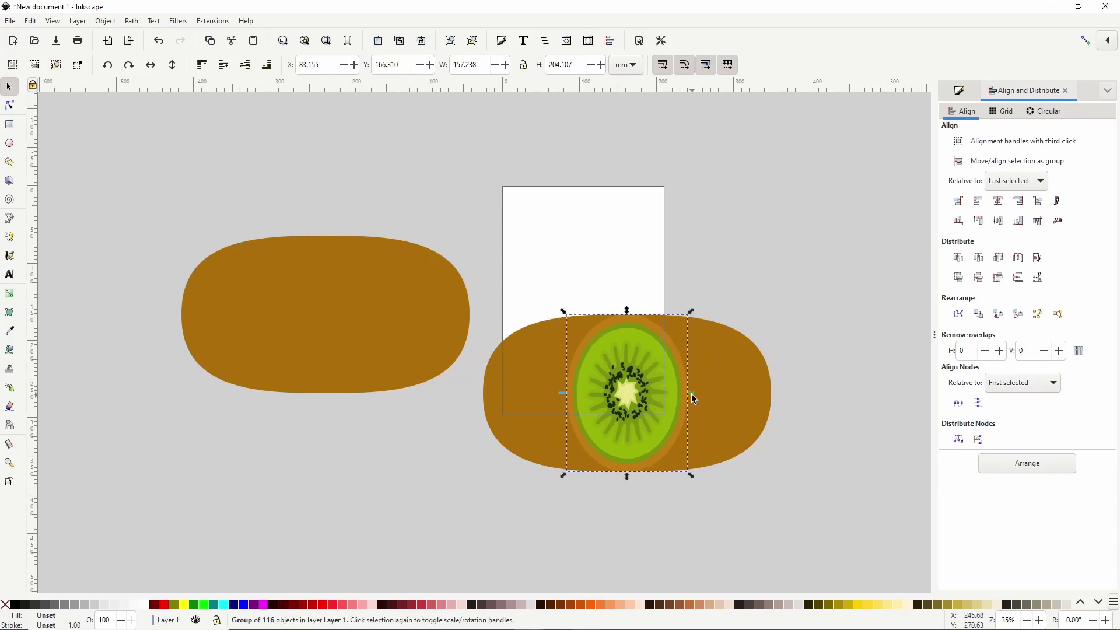
Select everything inside the slice group except the outer brown ellipse and shift those parts slightly left
{"action": "key", "text": "Escape"}
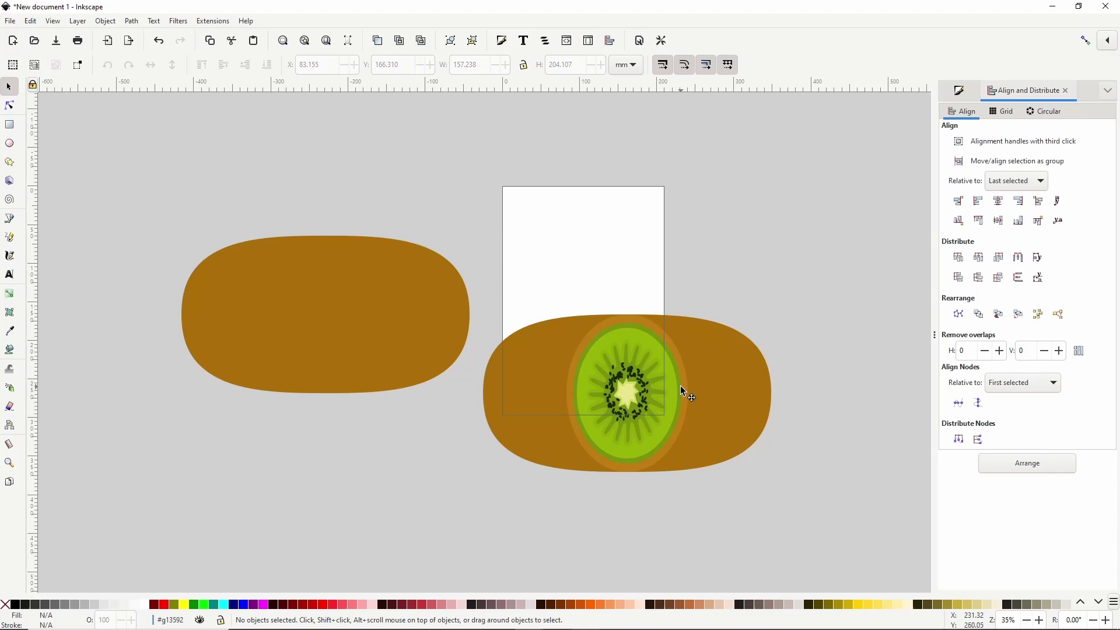
{"action": "key", "text": "ctrl+a"}
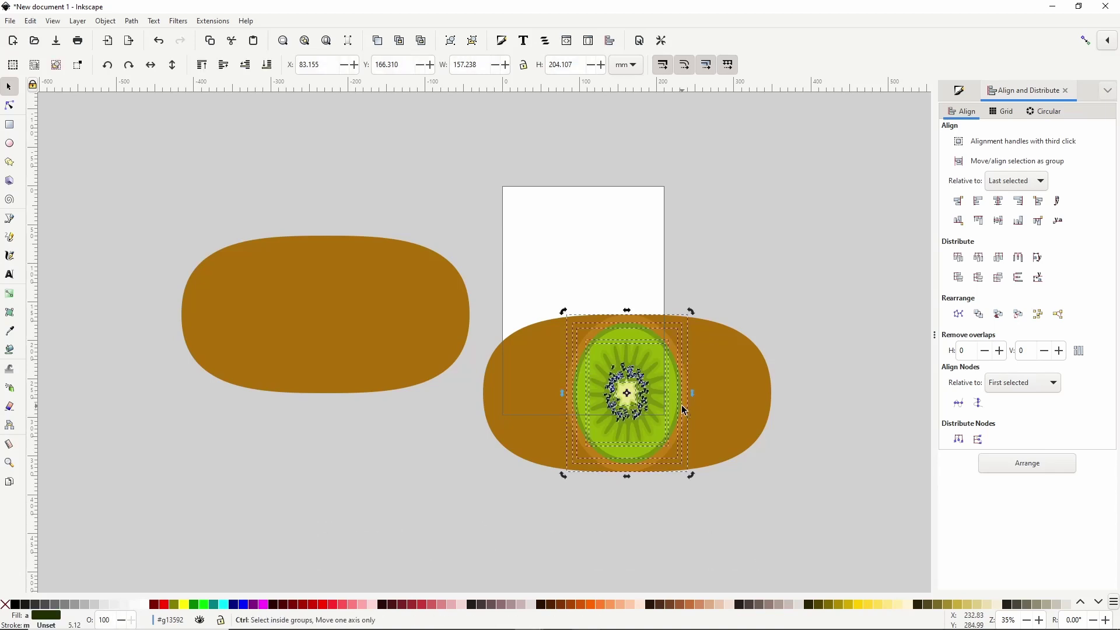
{"action": "scroll", "coordinate": [688, 400], "scroll_direction": "up", "scroll_amount": 1}
{"action": "left_click", "coordinate": [691, 397], "text": "shift"}
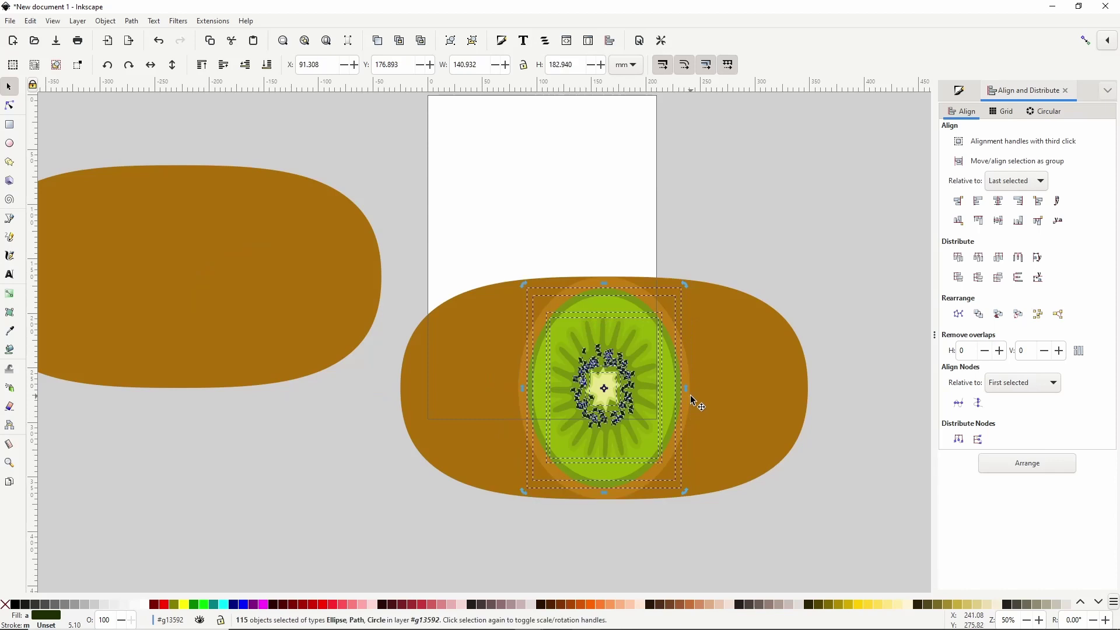
{"action": "left_click_drag", "start_coordinate": [691, 395], "coordinate": [671, 387]}
Move the three right-end nodes of the brown body copy inward by about 23 mm
{"action": "left_click", "coordinate": [745, 370]}
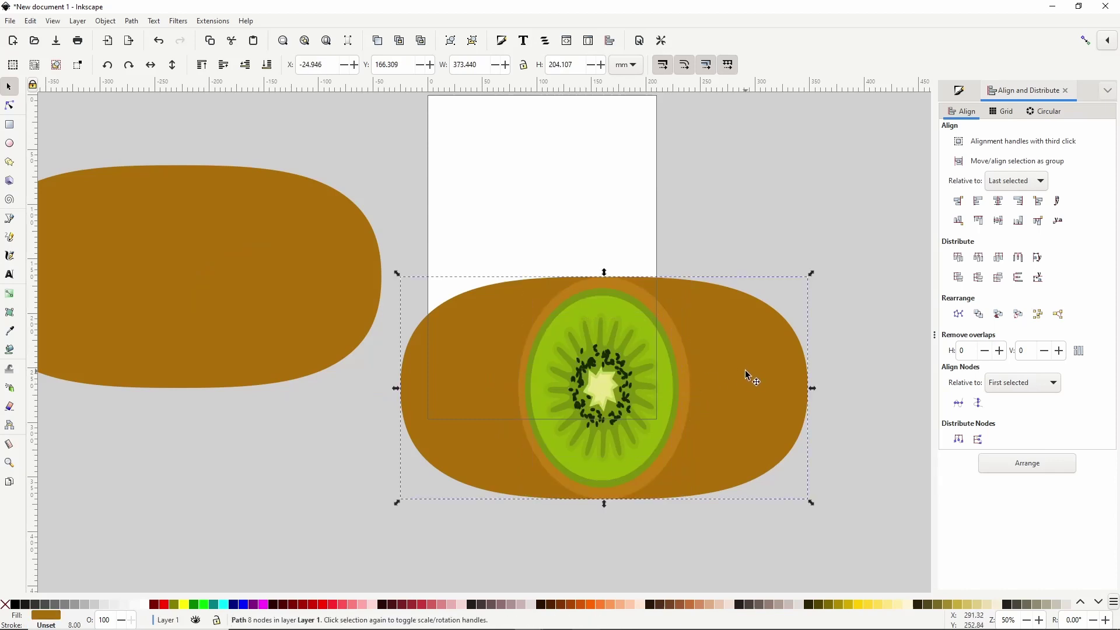
{"action": "left_click", "coordinate": [10, 106]}
{"action": "left_click_drag", "start_coordinate": [691, 242], "coordinate": [847, 511]}
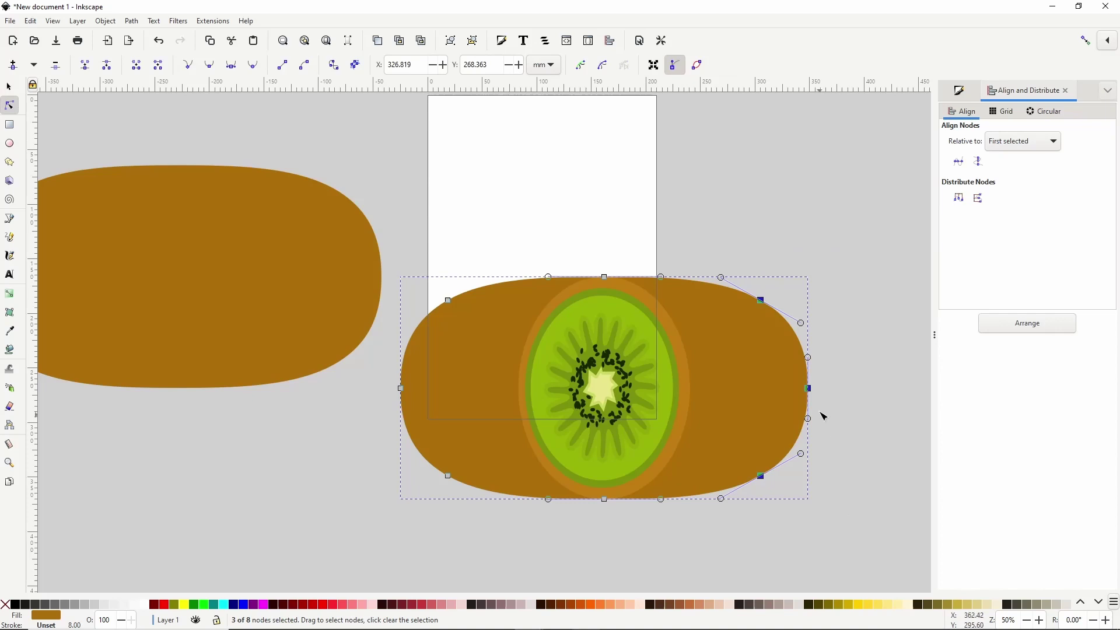
{"action": "left_click_drag", "start_coordinate": [809, 388], "coordinate": [784, 389]}
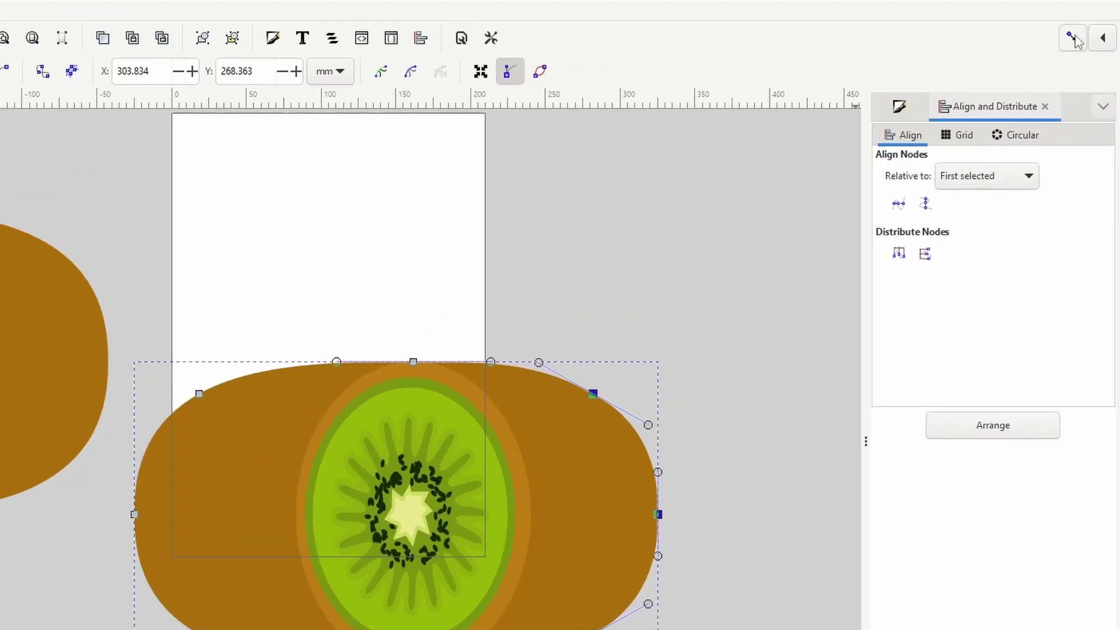
Enable snapping and turn on path intersections in the advanced snapping settings
{"action": "left_click", "coordinate": [1103, 38]}
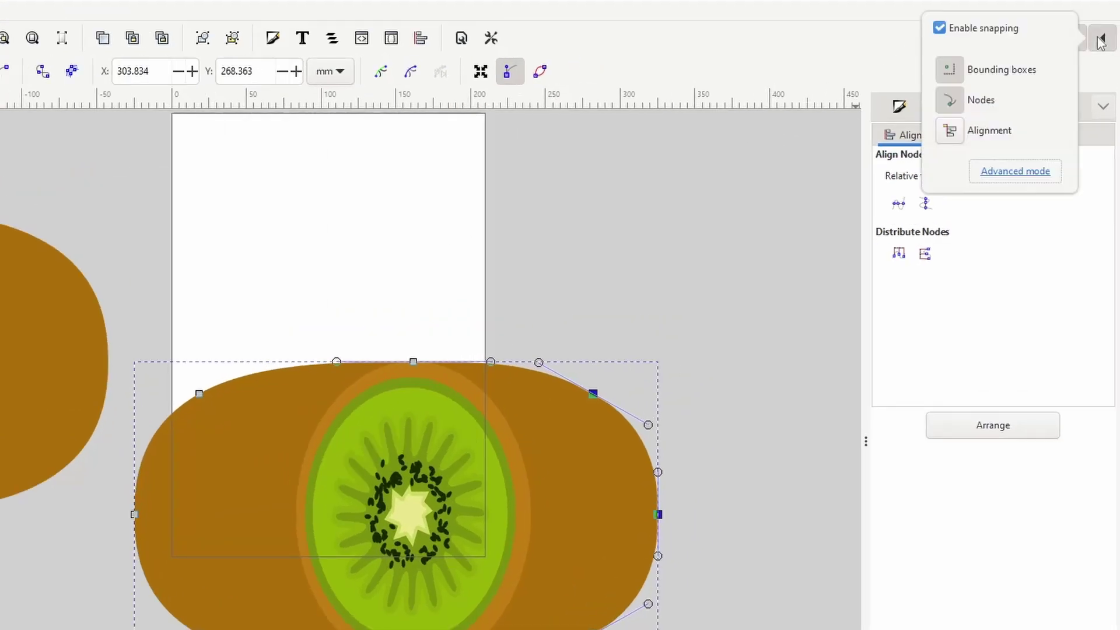
{"action": "left_click", "coordinate": [1010, 172]}
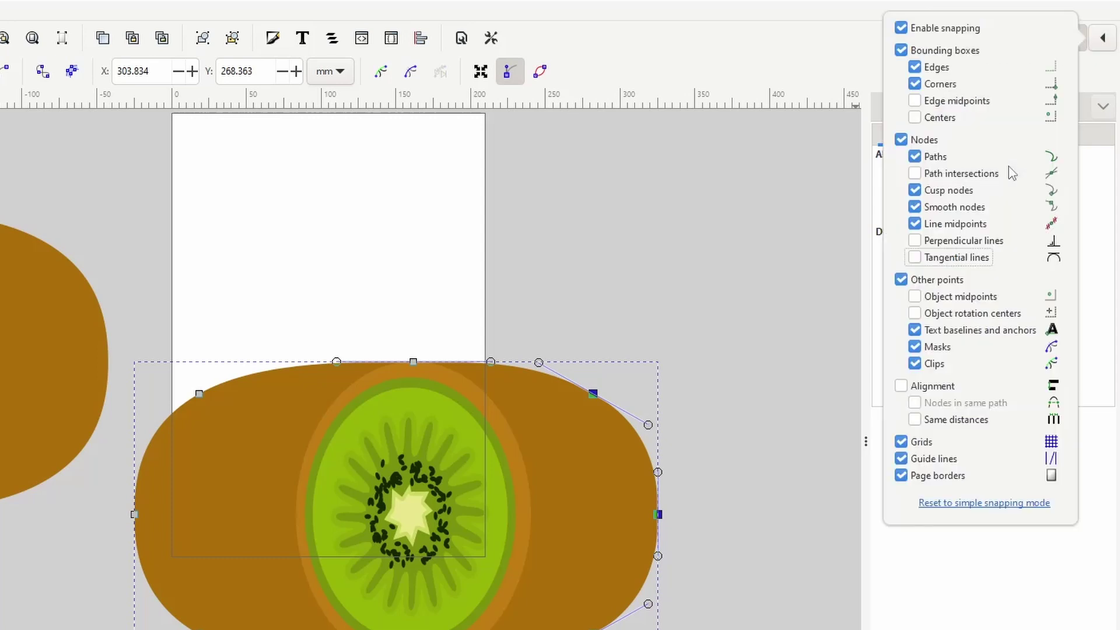
{"action": "left_click", "coordinate": [915, 174]}
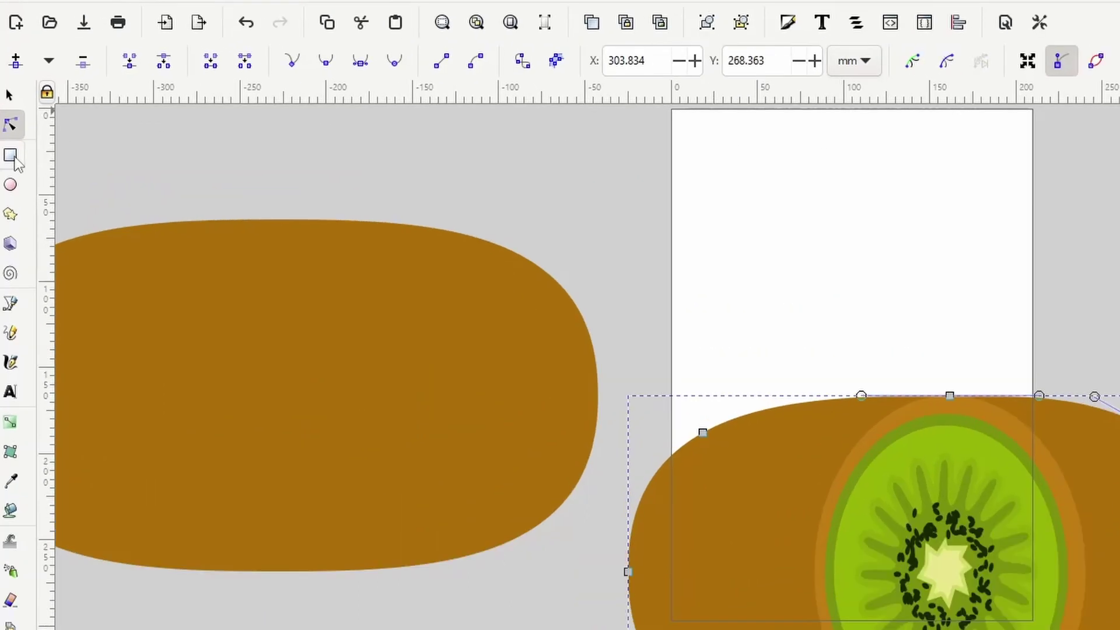
Draw a rectangle about 225 by 226 mm from the slice's top centre over the body copy's left half, and subtract it from the body
{"action": "left_click", "coordinate": [10, 125]}
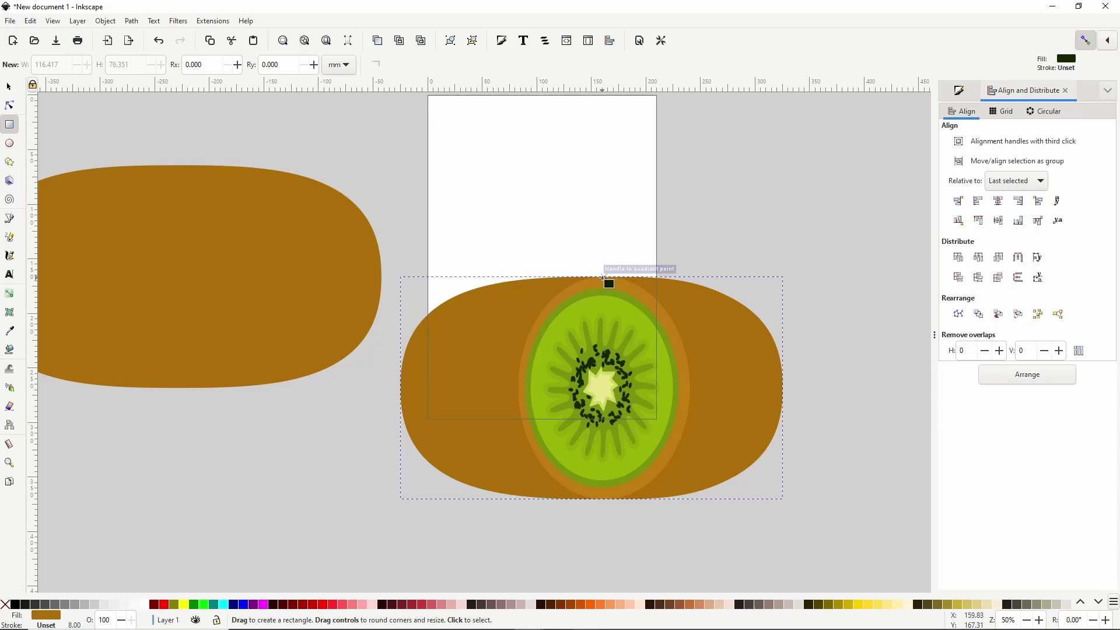
{"action": "left_click_drag", "start_coordinate": [604, 276], "coordinate": [359, 523]}
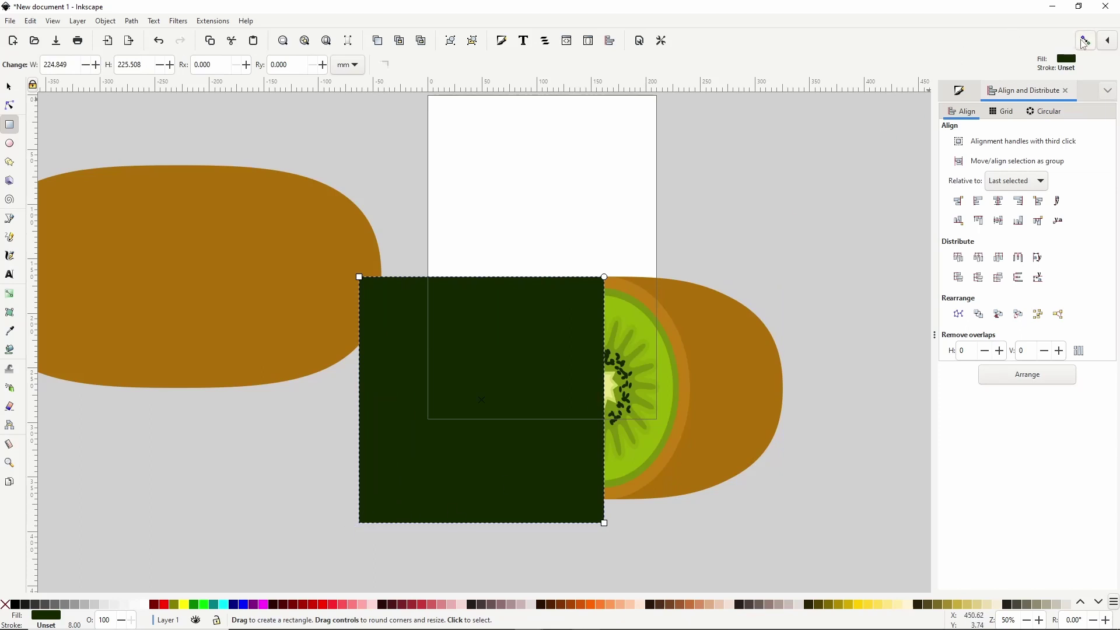
{"action": "left_click", "coordinate": [9, 87]}
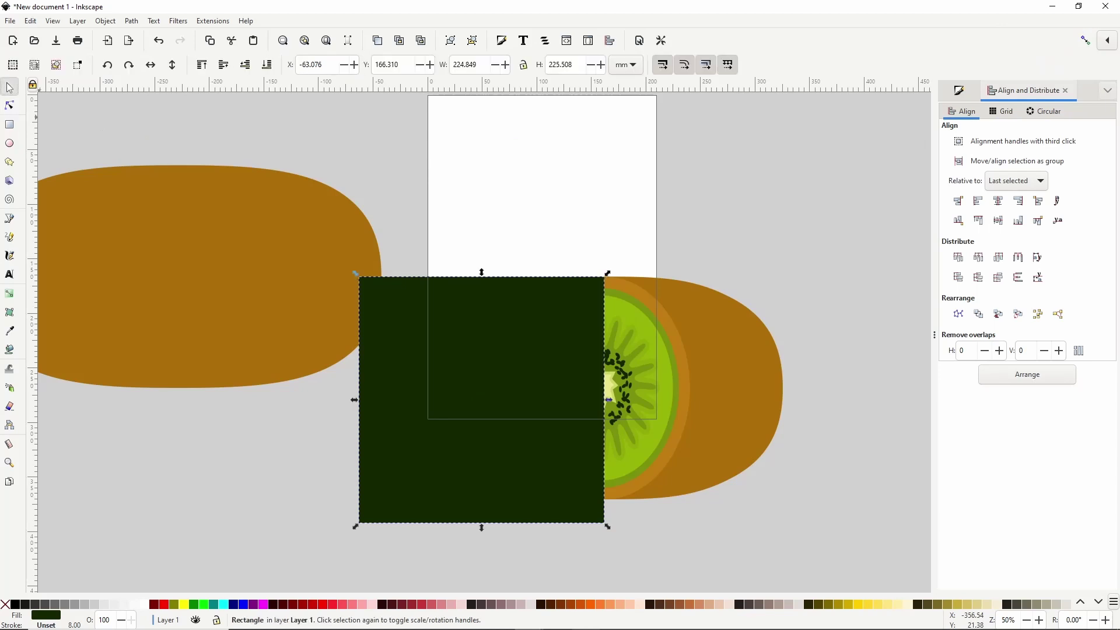
{"action": "left_click", "coordinate": [722, 320], "text": "shift"}
{"action": "left_click", "coordinate": [132, 21]}
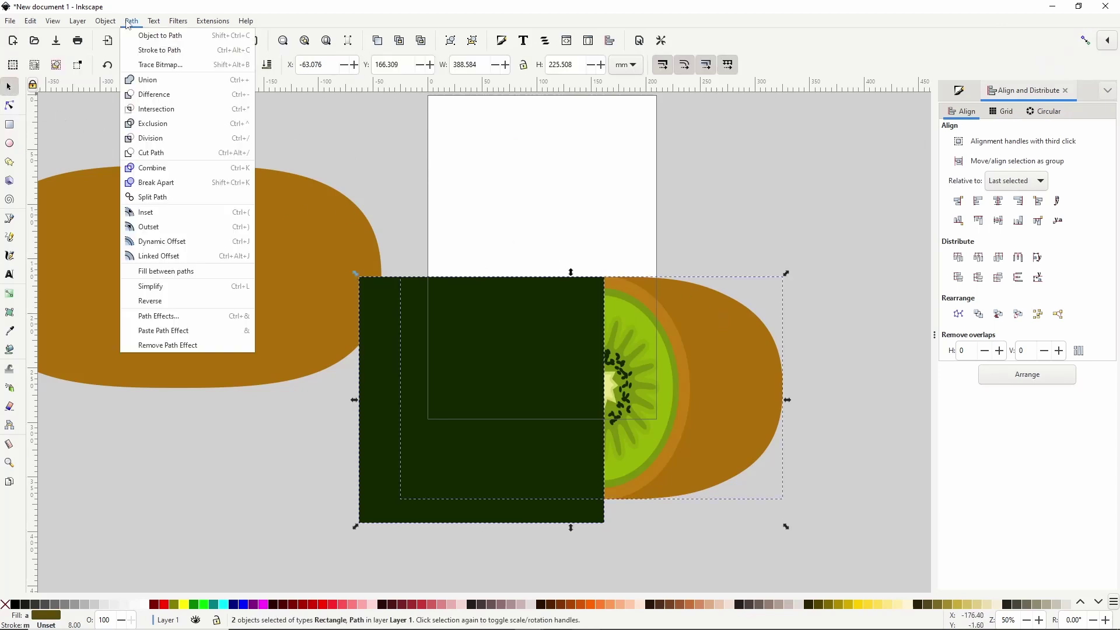
{"action": "left_click", "coordinate": [158, 95]}
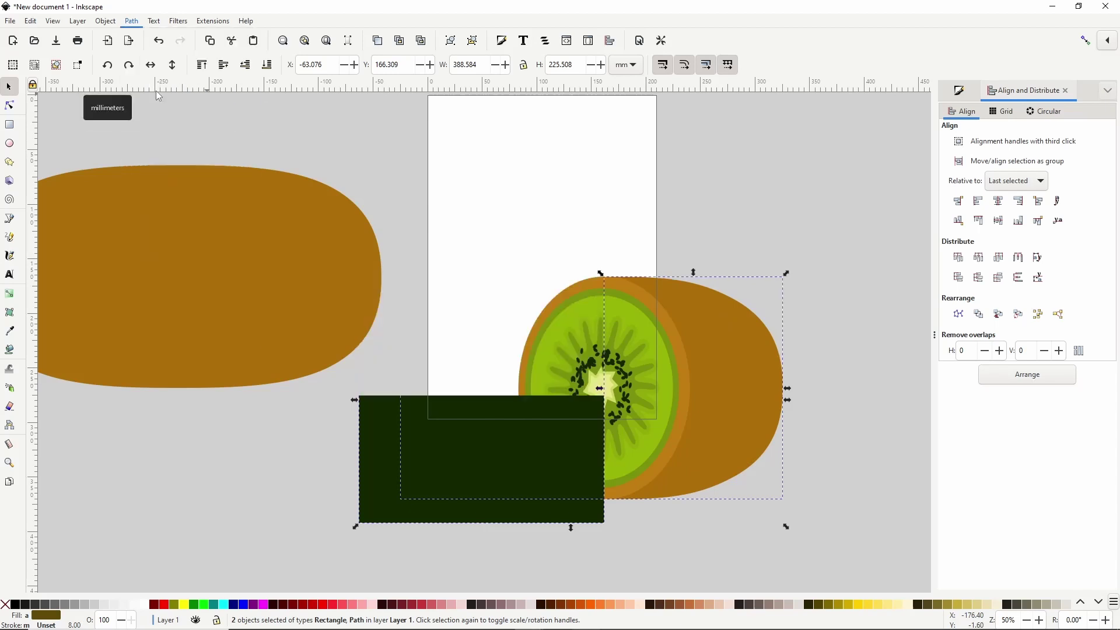
{"action": "left_click", "coordinate": [514, 258]}
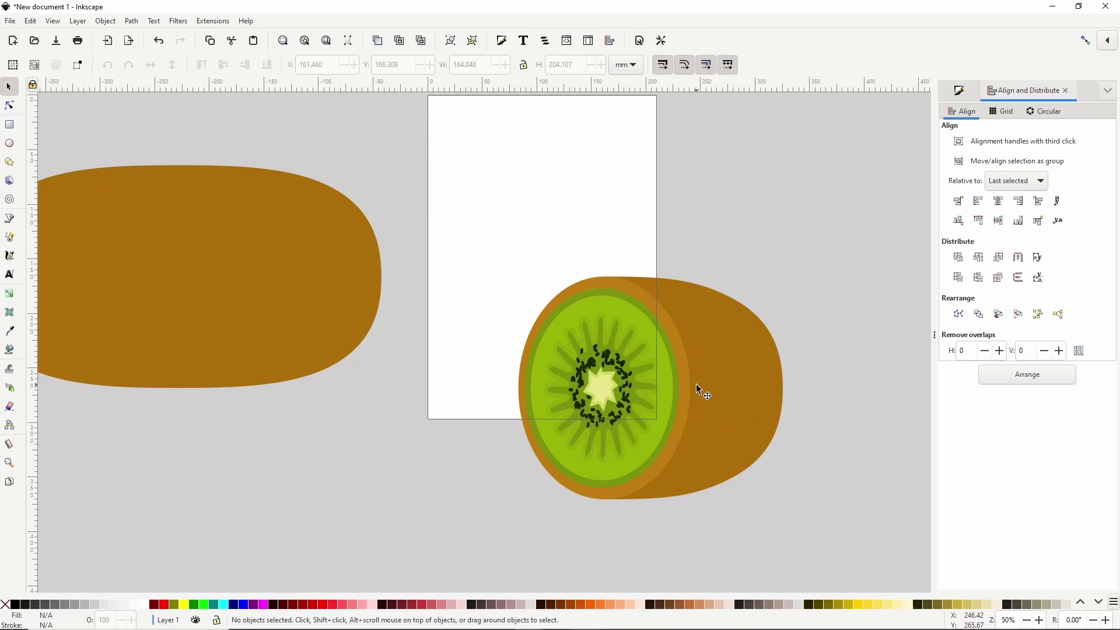
Duplicate the trimmed body half and darken the copy's fill to saturation 96 and value 65
{"action": "left_click", "coordinate": [727, 384]}
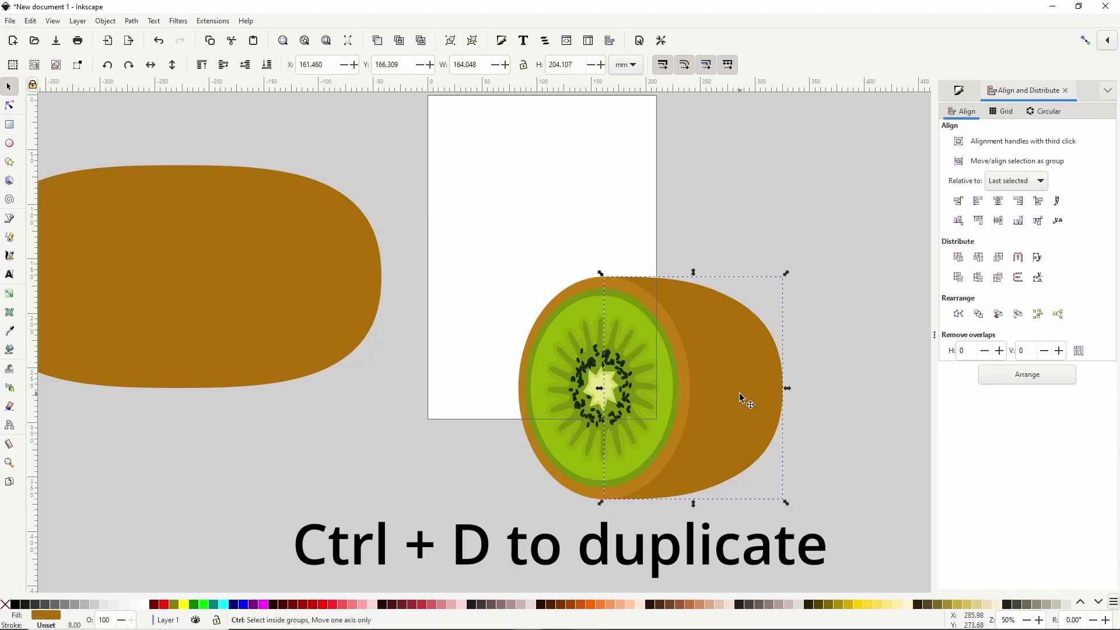
{"action": "key", "text": "ctrl+d"}
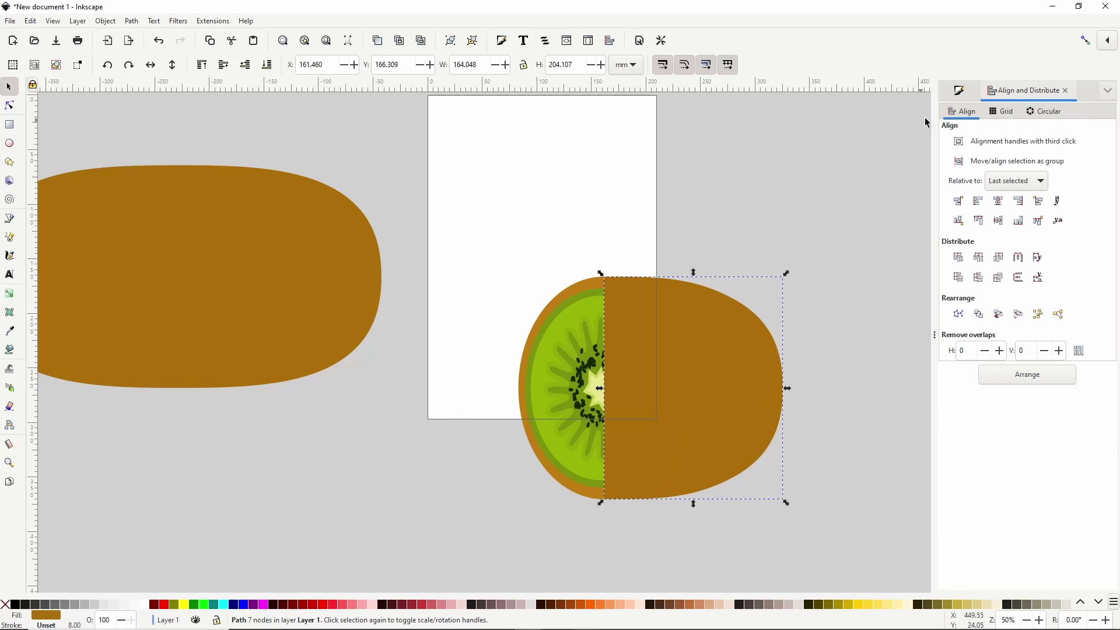
{"action": "left_click", "coordinate": [959, 91]}
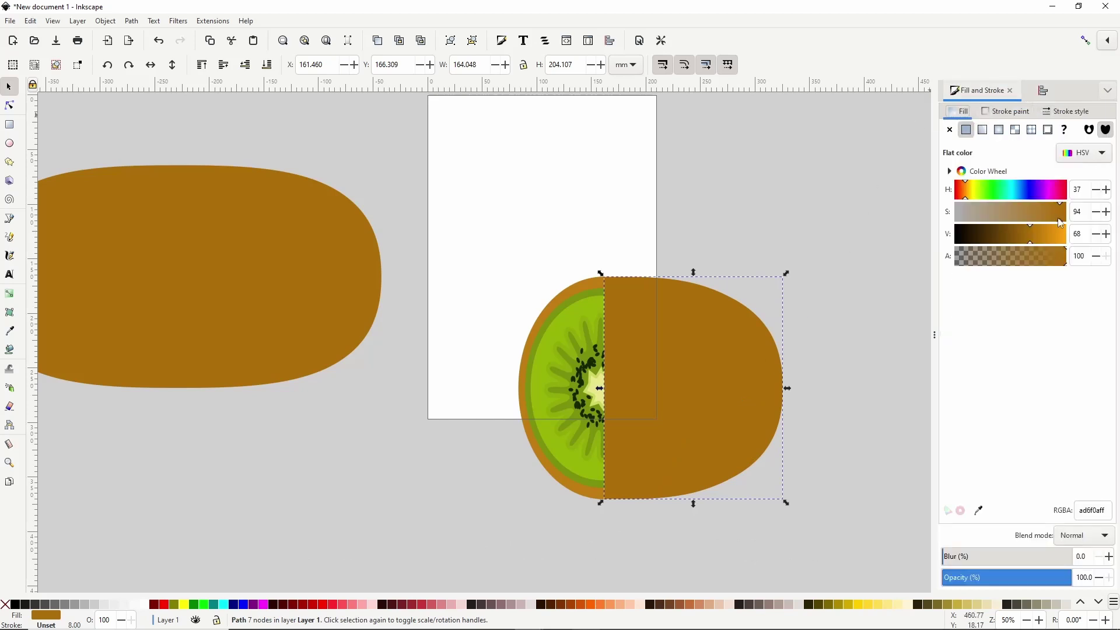
{"action": "left_click", "coordinate": [1062, 223]}
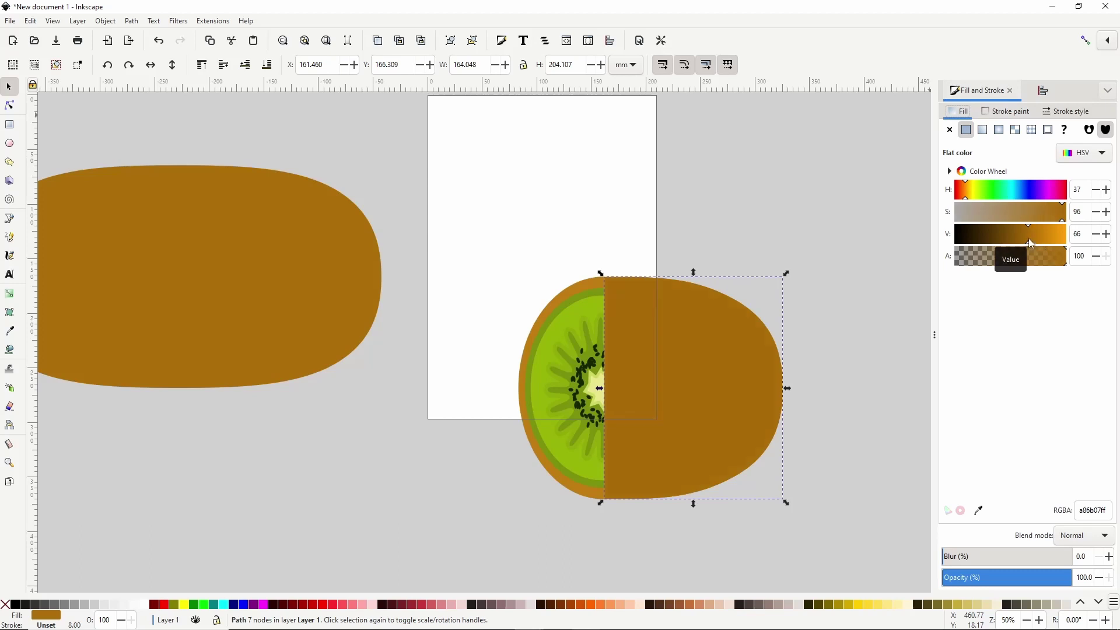
{"action": "left_click", "coordinate": [1028, 239]}
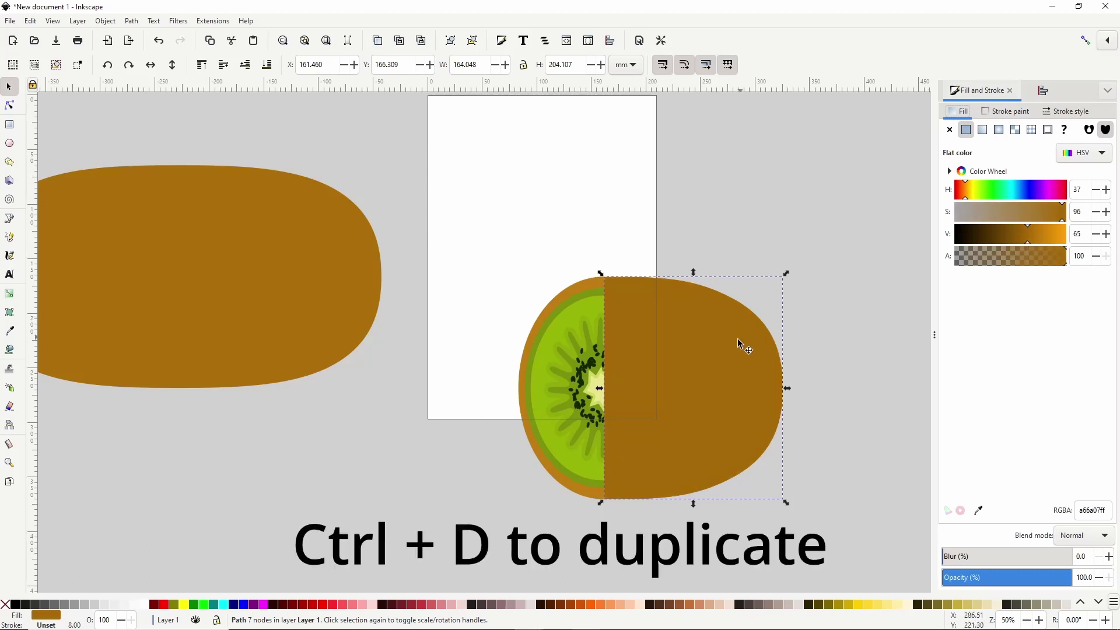
Fill the duplicated dark body half red, rotate it slightly clockwise and move it up and to the right over the dark half
{"action": "left_click", "coordinate": [166, 607]}
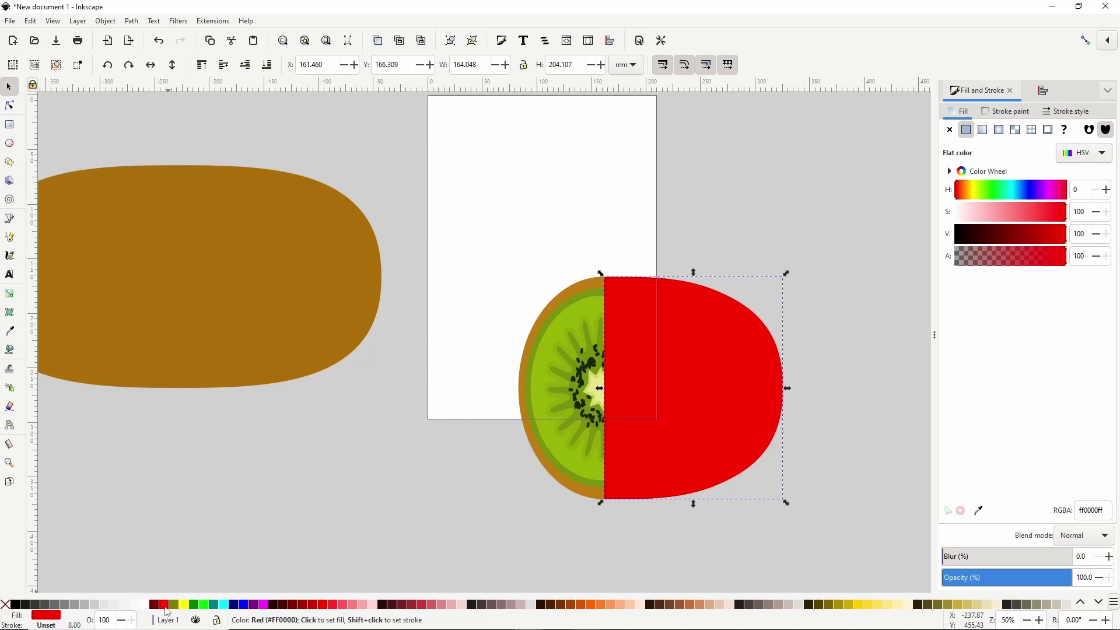
{"action": "left_click", "coordinate": [710, 402]}
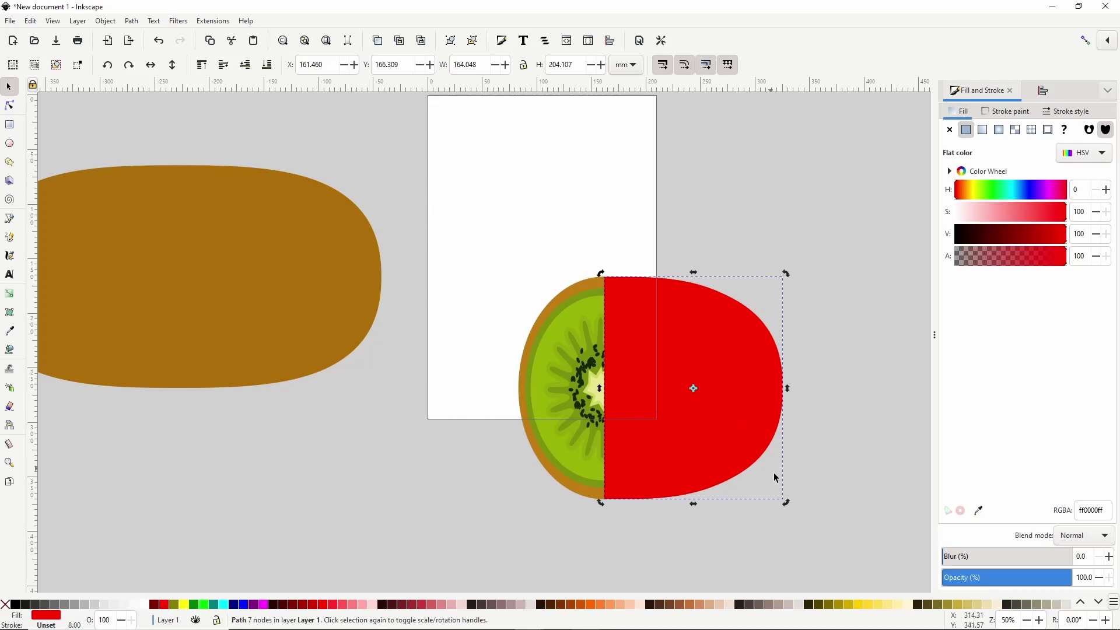
{"action": "left_click_drag", "start_coordinate": [787, 504], "coordinate": [755, 508]}
{"action": "left_click_drag", "start_coordinate": [716, 433], "coordinate": [731, 404]}
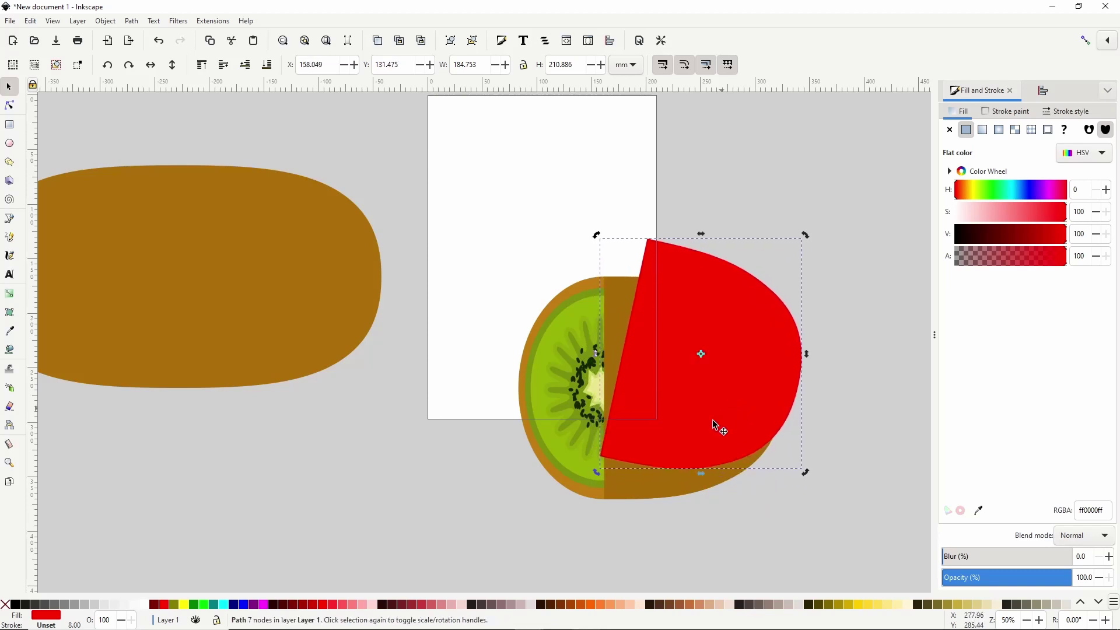
Subtract the red copy from the dark body half and break the result apart into separate pieces
{"action": "left_click", "coordinate": [647, 488], "text": "shift"}
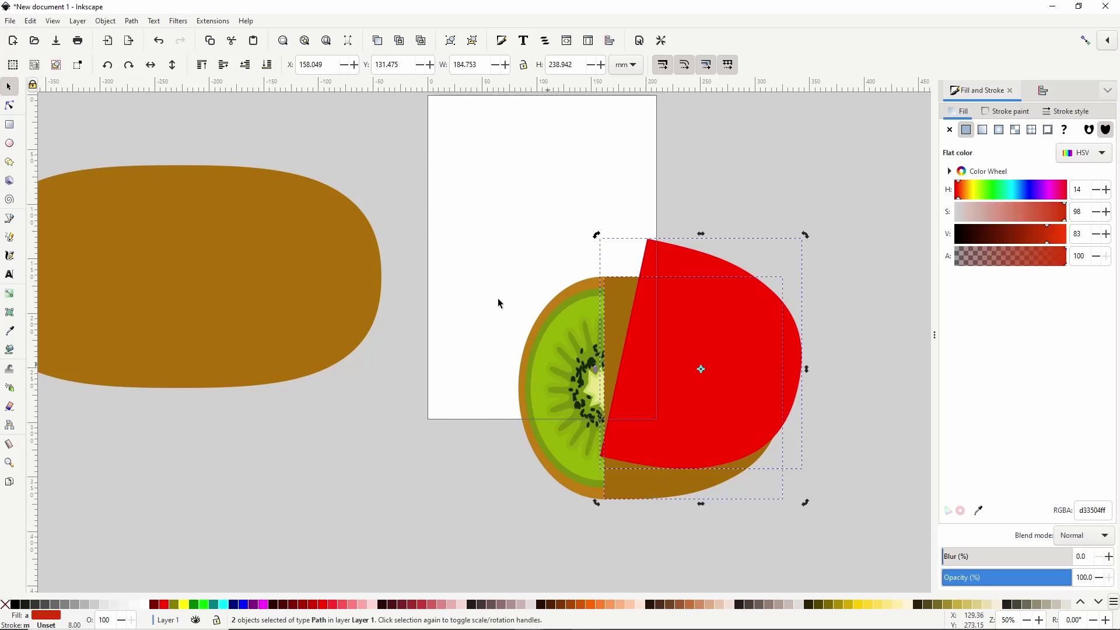
{"action": "left_click", "coordinate": [129, 21]}
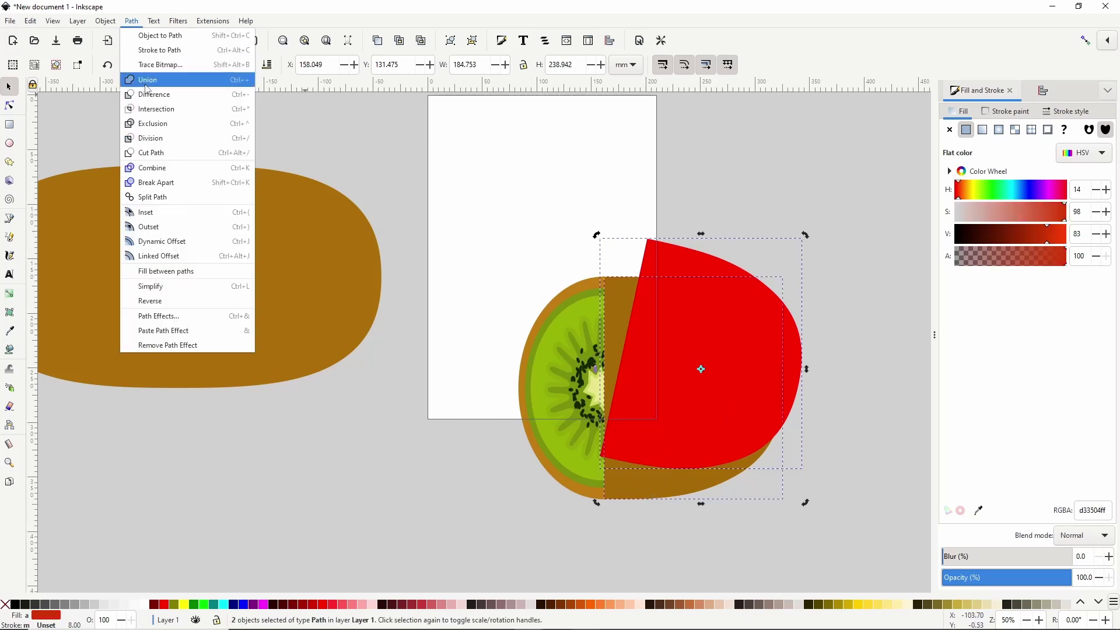
{"action": "key", "text": "Escape"}
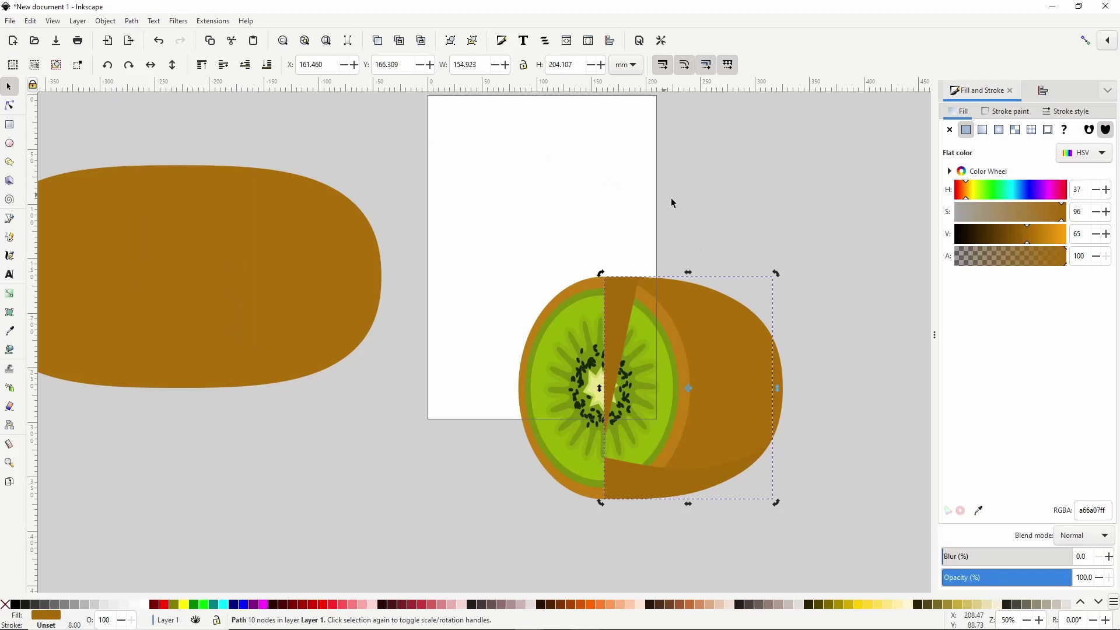
{"action": "left_click", "coordinate": [133, 22]}
{"action": "left_click", "coordinate": [175, 191]}
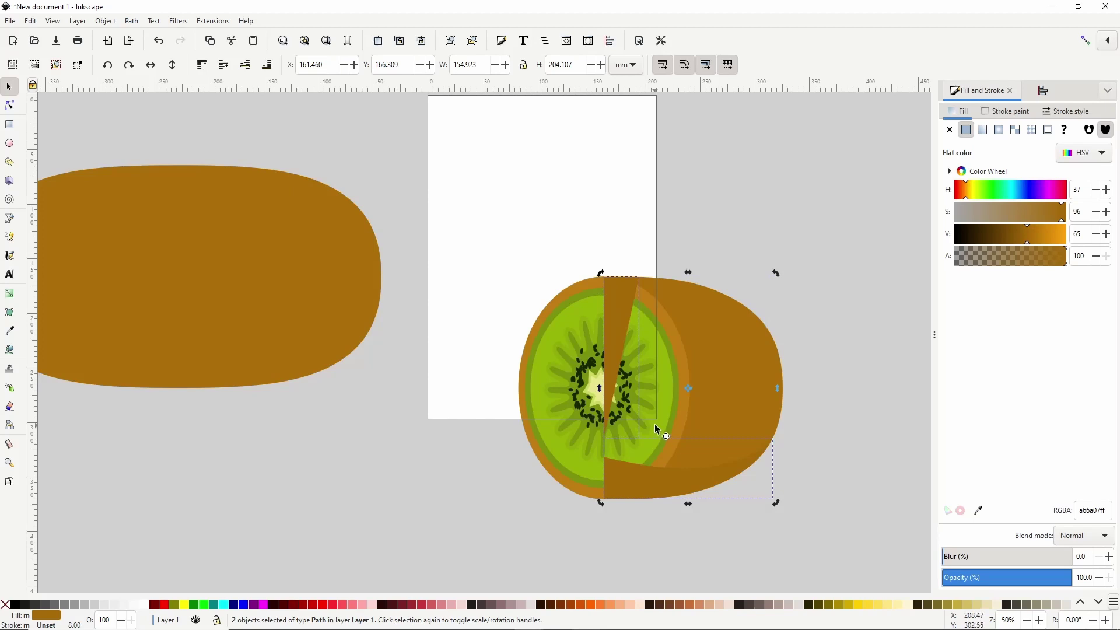
Delete the upper dark sliver covering the slice and lower the remaining bottom shadow behind the slice
{"action": "left_click", "coordinate": [624, 475], "text": "shift"}
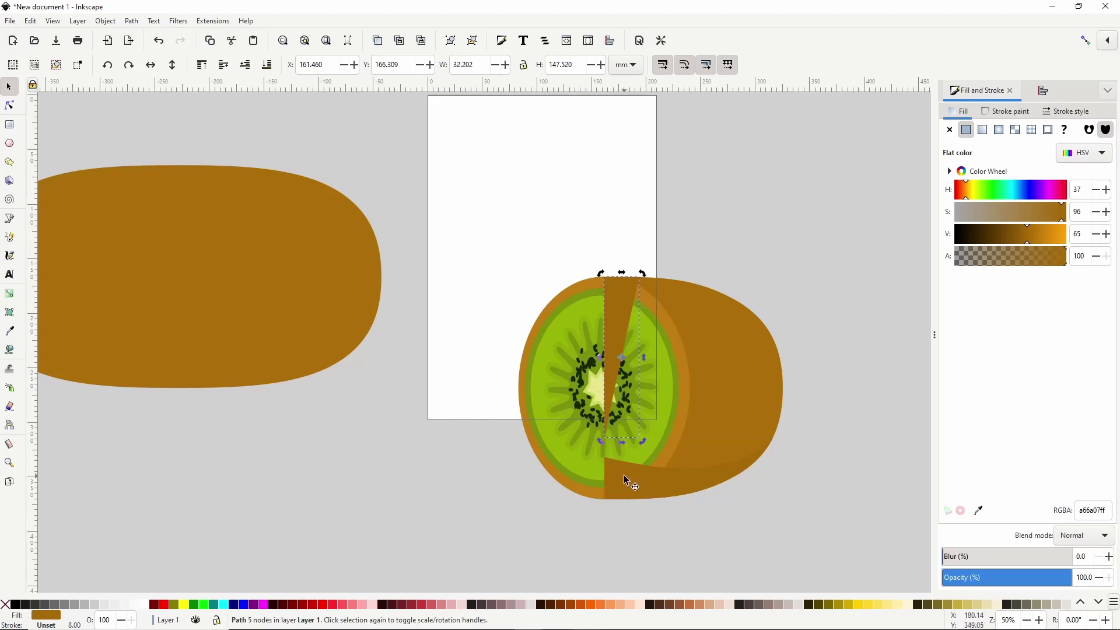
{"action": "key", "text": "Delete"}
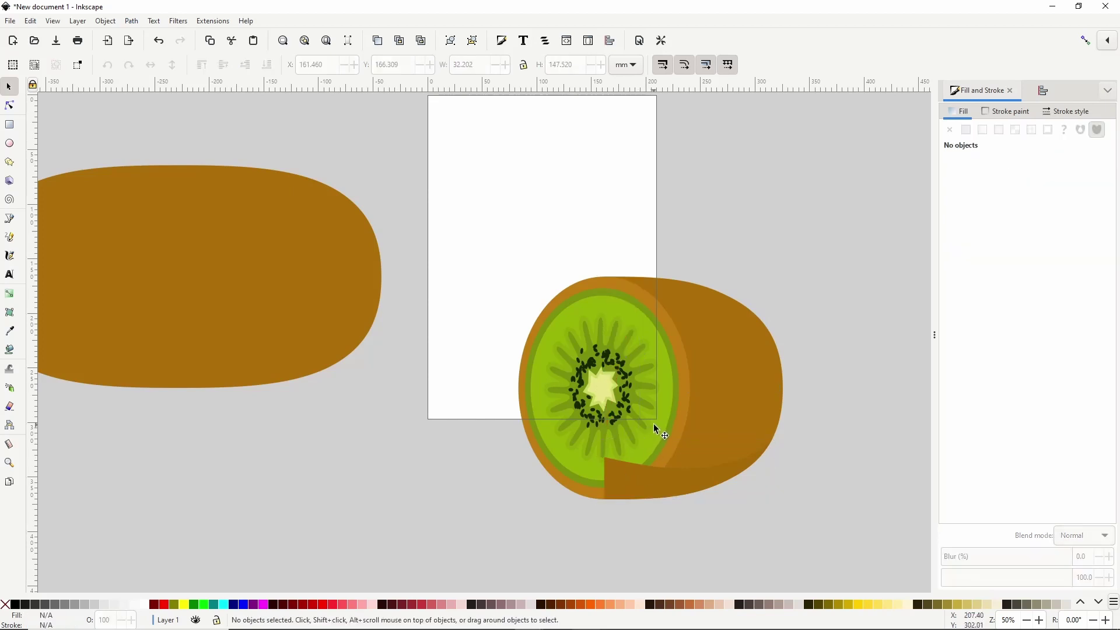
{"action": "left_click", "coordinate": [656, 491]}
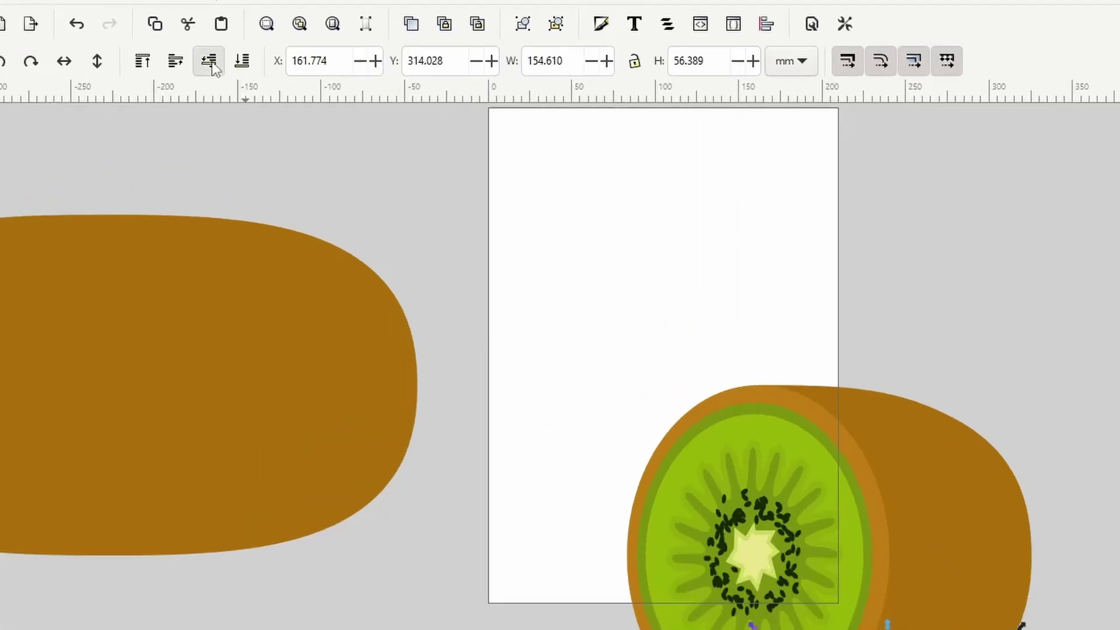
{"action": "left_click", "coordinate": [213, 64]}
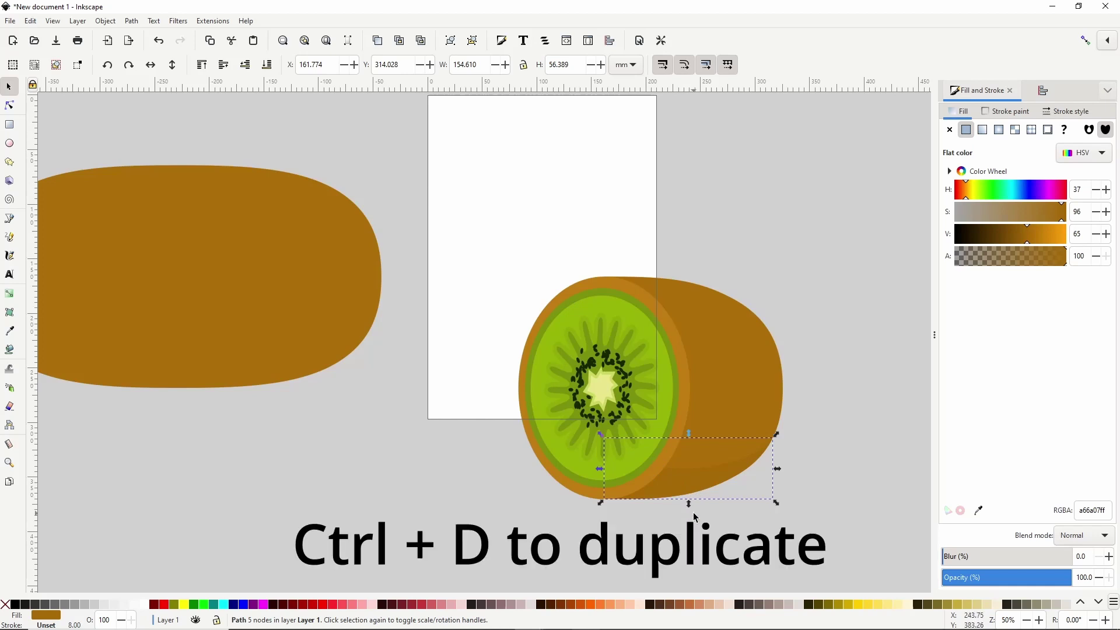
Duplicate the bottom shadow and darken the copy's fill to hue 38, saturation 100 and value 60
{"action": "key", "text": "ctrl"}
{"action": "key", "text": "ctrl+d"}
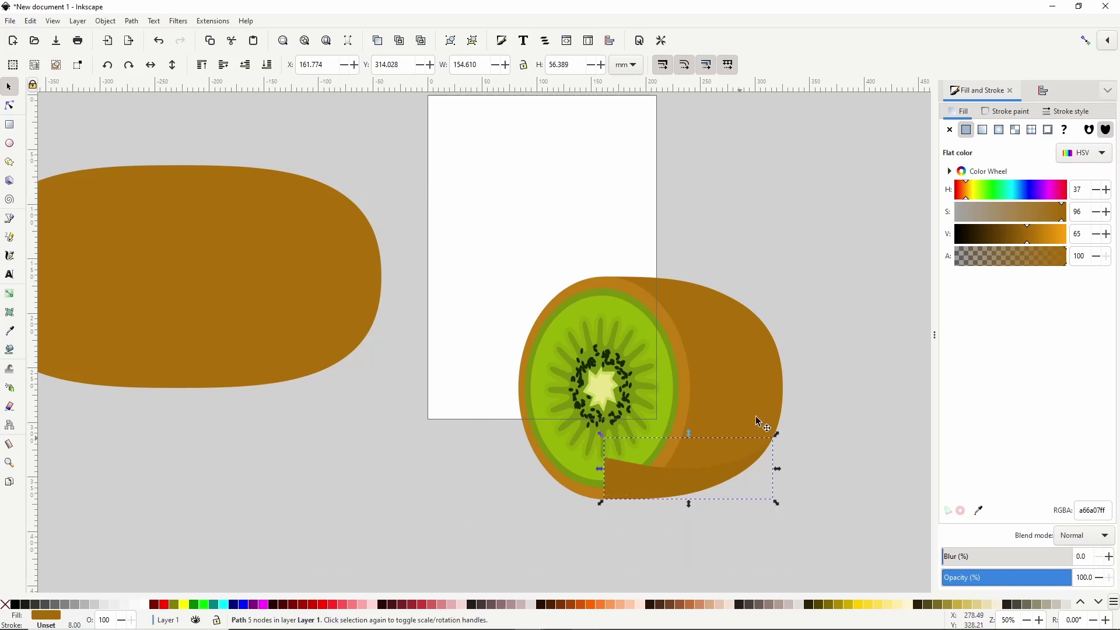
{"action": "left_click_drag", "start_coordinate": [1072, 220], "coordinate": [1023, 237]}
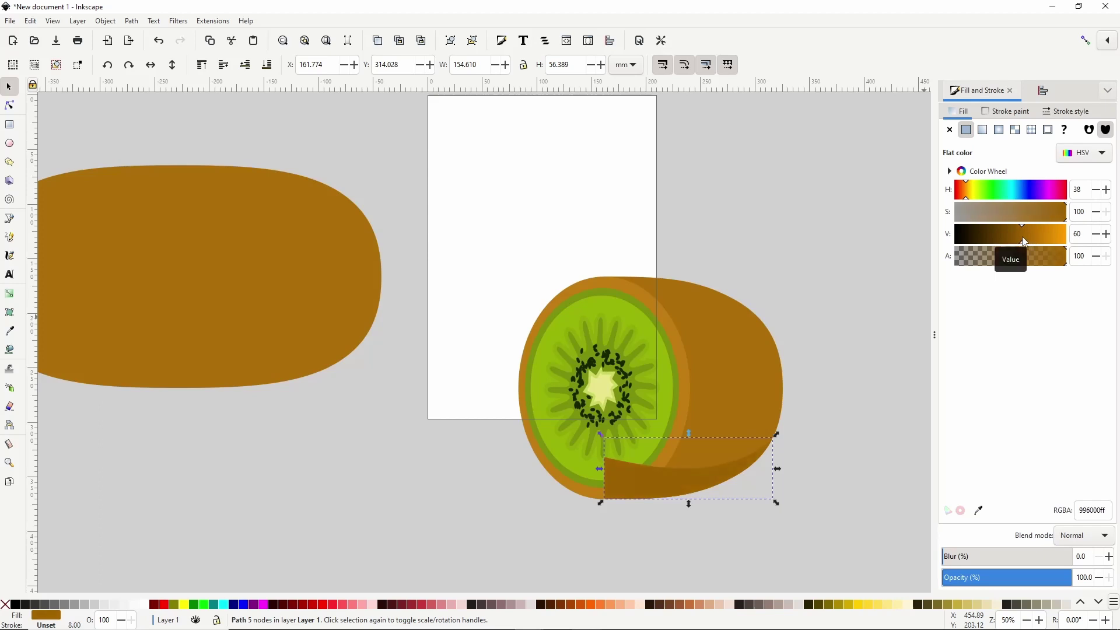
Move the darker shadow copy about 7 mm down and slightly right, and rotate it slightly counterclockwise
{"action": "left_click_drag", "start_coordinate": [651, 489], "coordinate": [657, 495]}
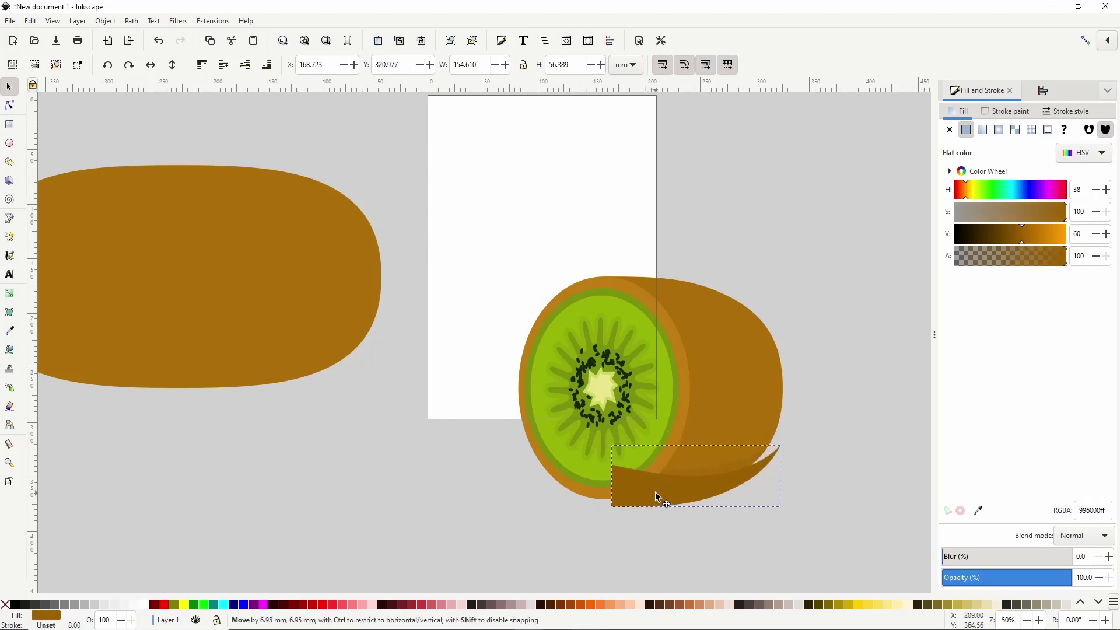
{"action": "left_click", "coordinate": [734, 492]}
{"action": "left_click_drag", "start_coordinate": [784, 442], "coordinate": [776, 439]}
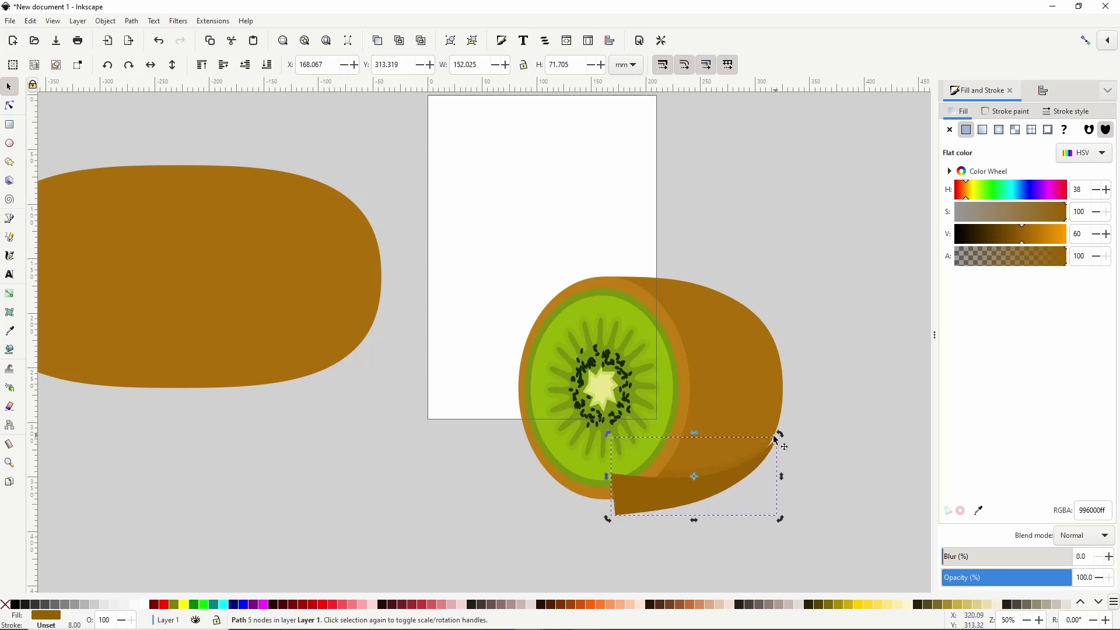
Intersect a duplicate of the lighter bottom shadow with the darker copy and lower the resulting piece behind the slice
{"action": "left_click", "coordinate": [680, 470], "text": "alt"}
{"action": "key", "text": "Page_Up"}
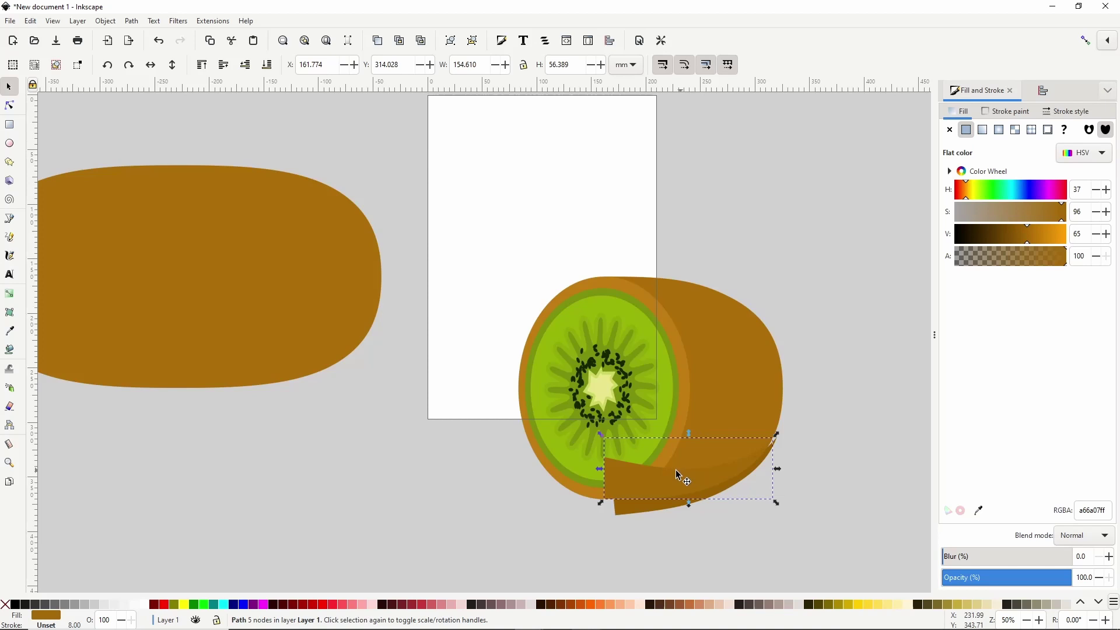
{"action": "left_click", "coordinate": [639, 508], "text": "shift"}
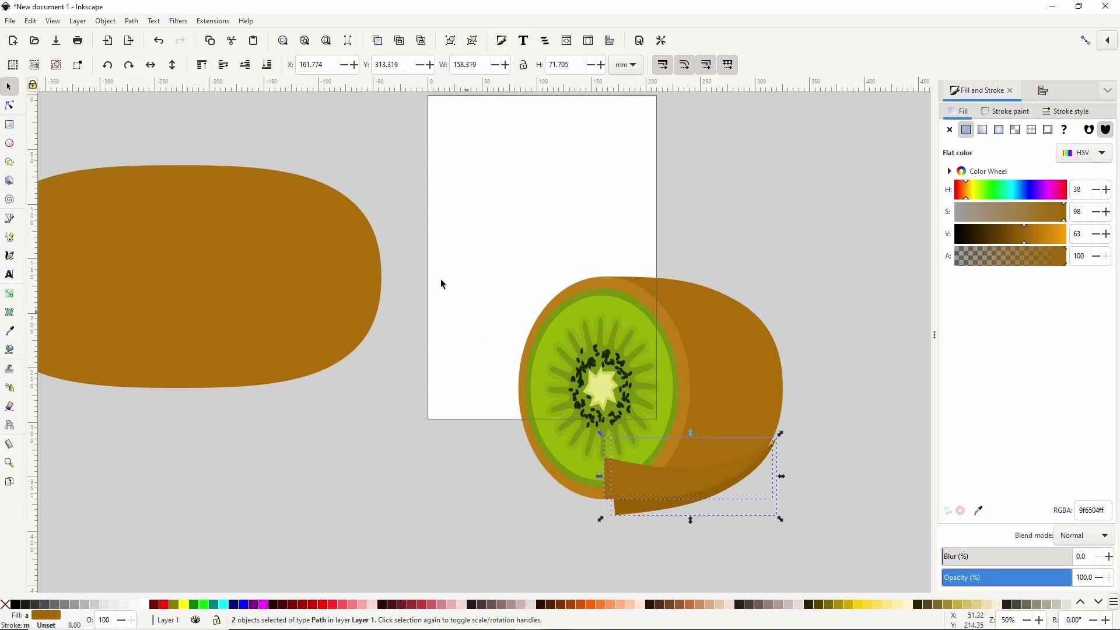
{"action": "left_click", "coordinate": [132, 21]}
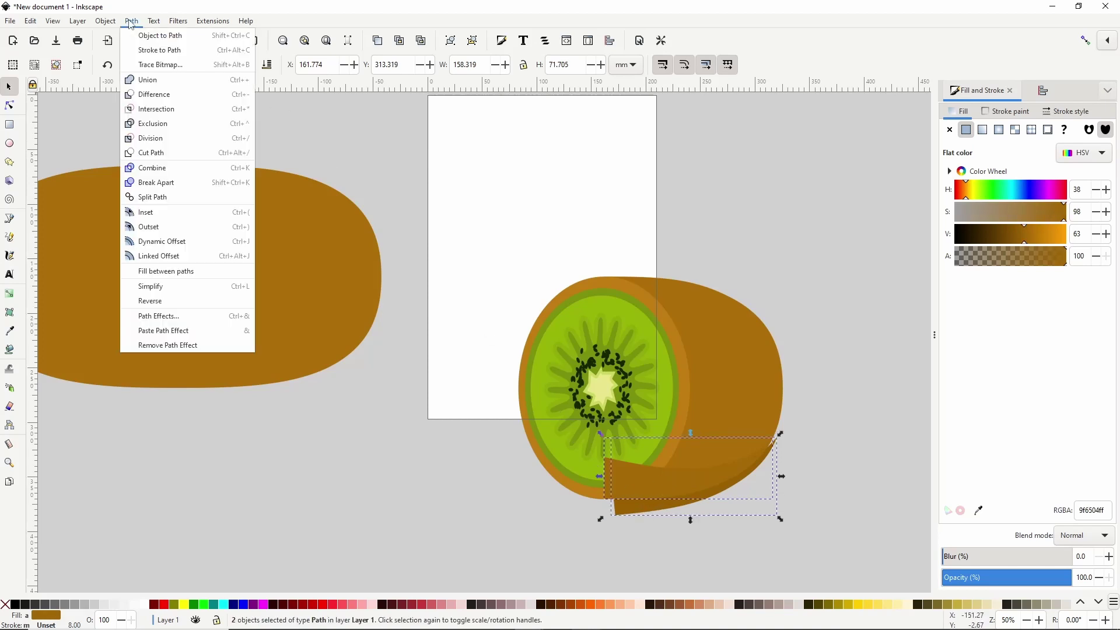
{"action": "left_click", "coordinate": [157, 109]}
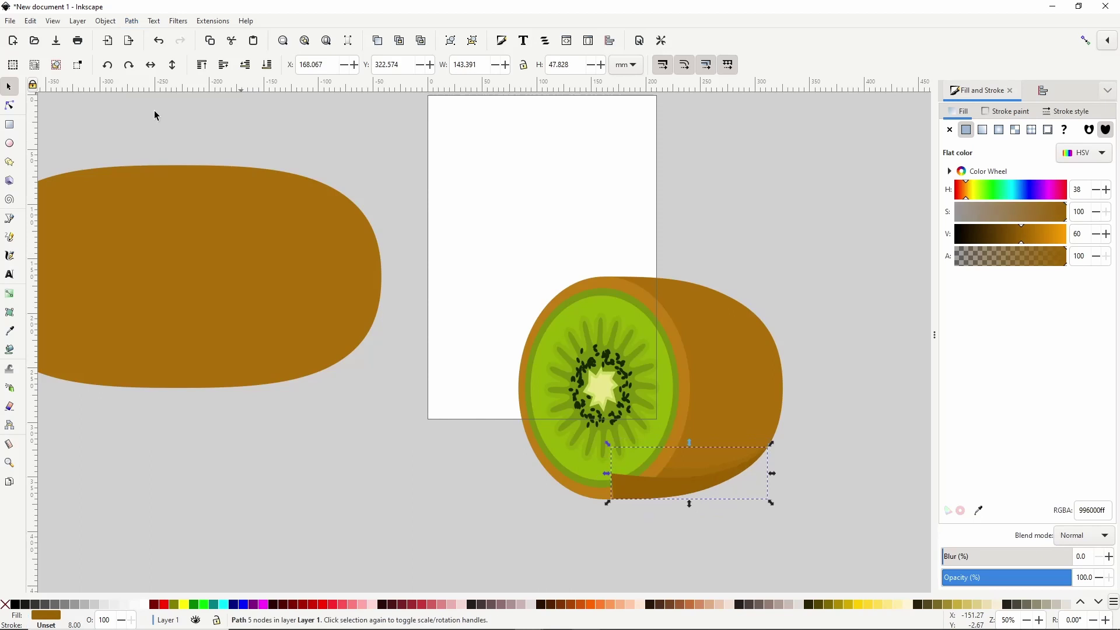
{"action": "left_click", "coordinate": [249, 68]}
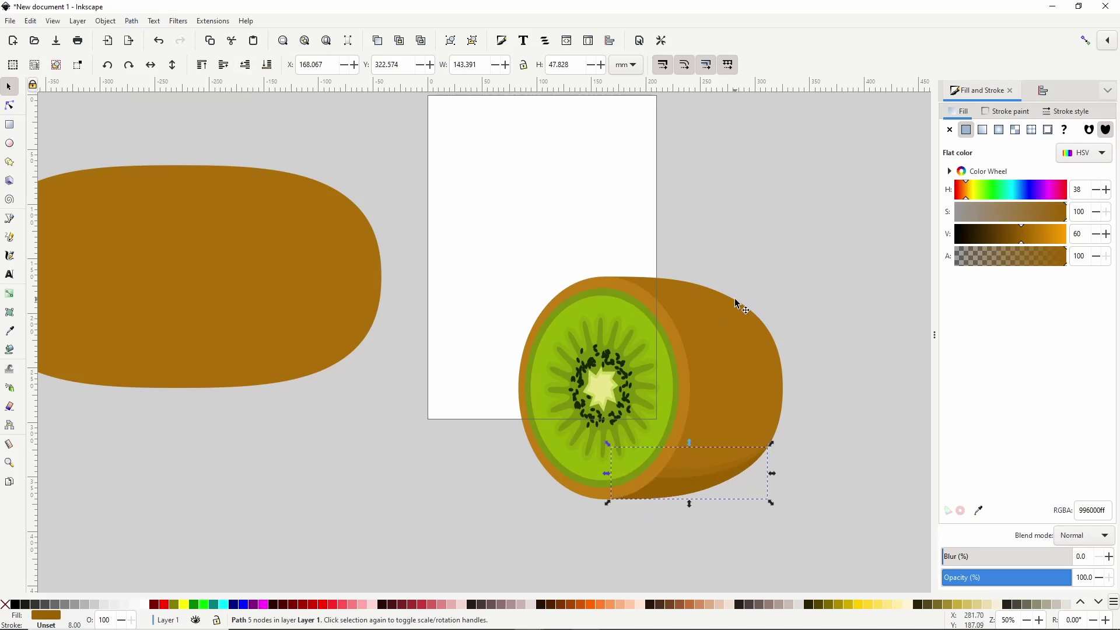
Duplicate the brown body half and fill the copy with the light brown c07d11 picked from the slice's rim
{"action": "left_click", "coordinate": [729, 325]}
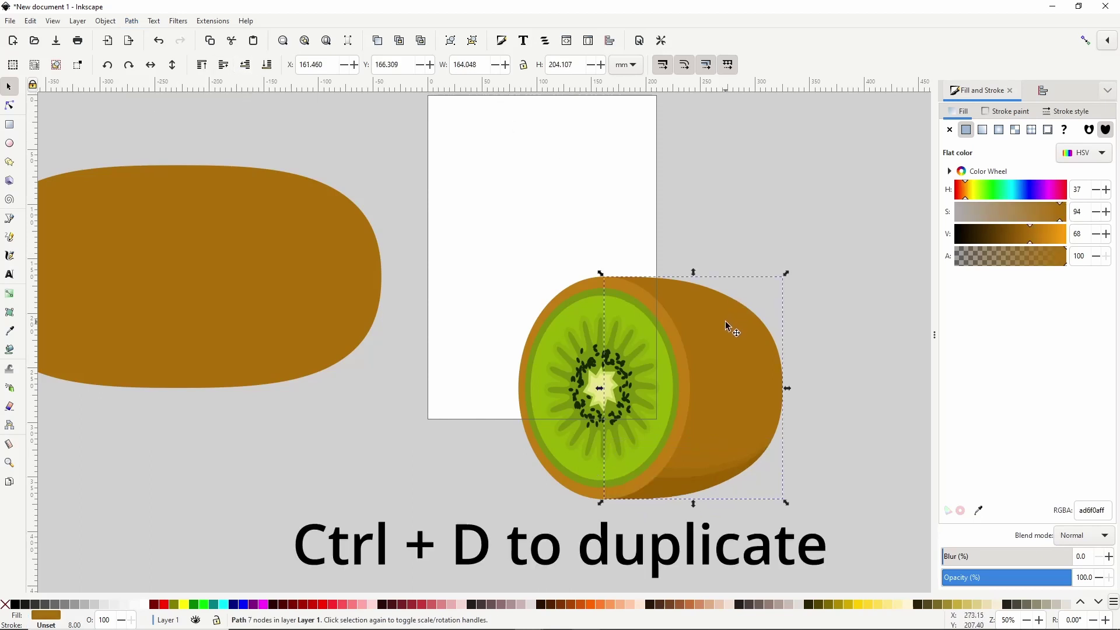
{"action": "key", "text": "ctrl+d"}
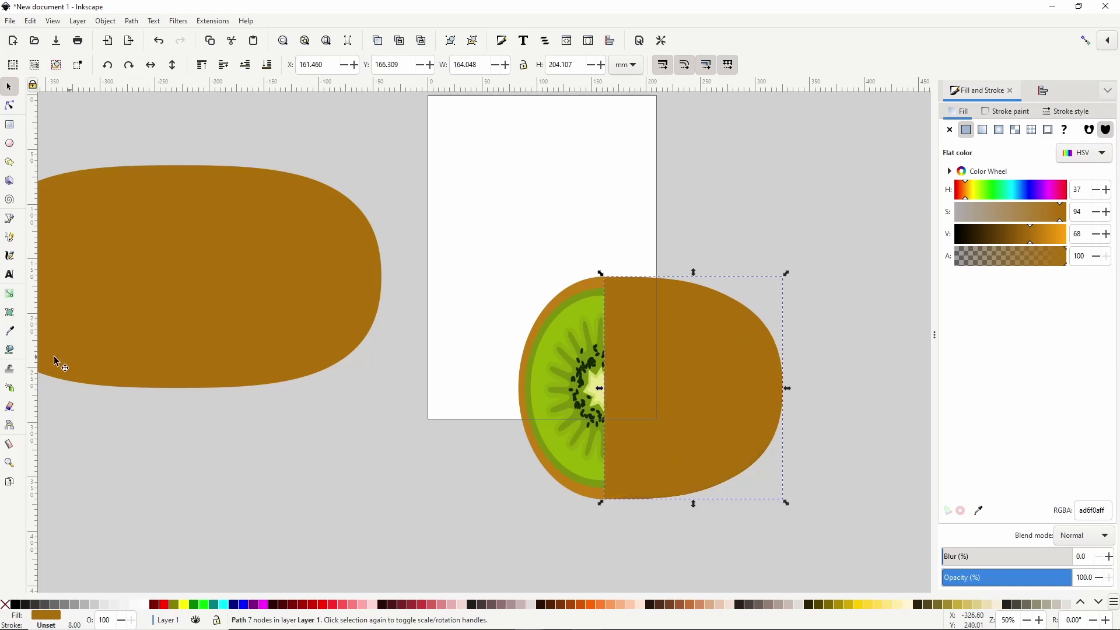
{"action": "left_click", "coordinate": [10, 332]}
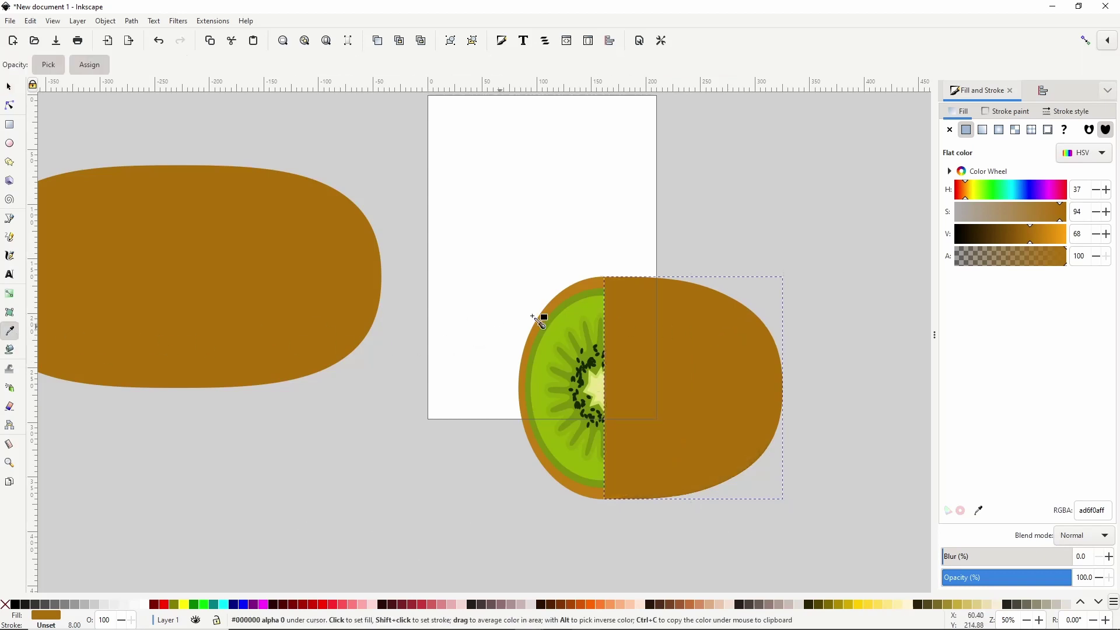
{"action": "left_click", "coordinate": [589, 289]}
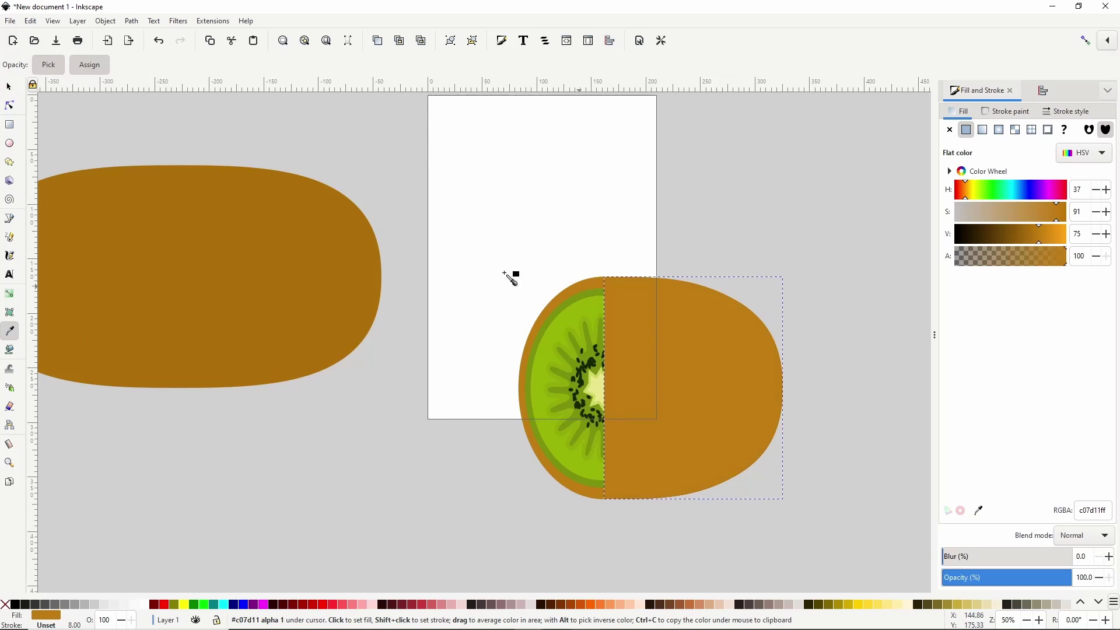
{"action": "key", "text": "s"}
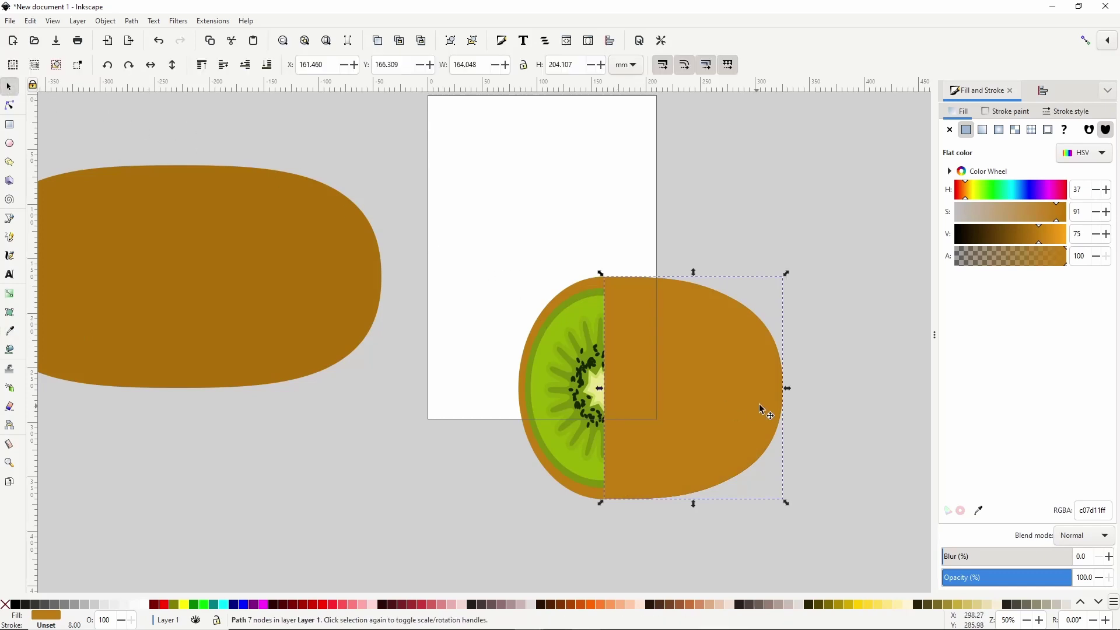
Duplicate the light brown body half, fill the copy red, rotate it slightly counterclockwise and move it down below the upper edge
{"action": "key", "text": "ctrl+d"}
{"action": "left_click", "coordinate": [164, 604]}
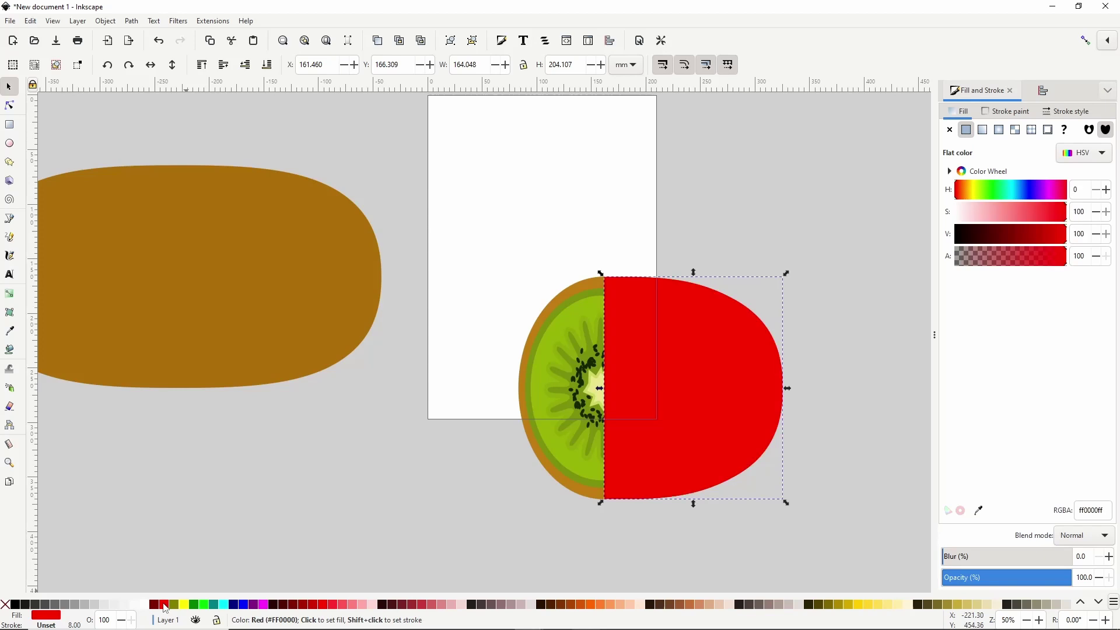
{"action": "left_click", "coordinate": [728, 385]}
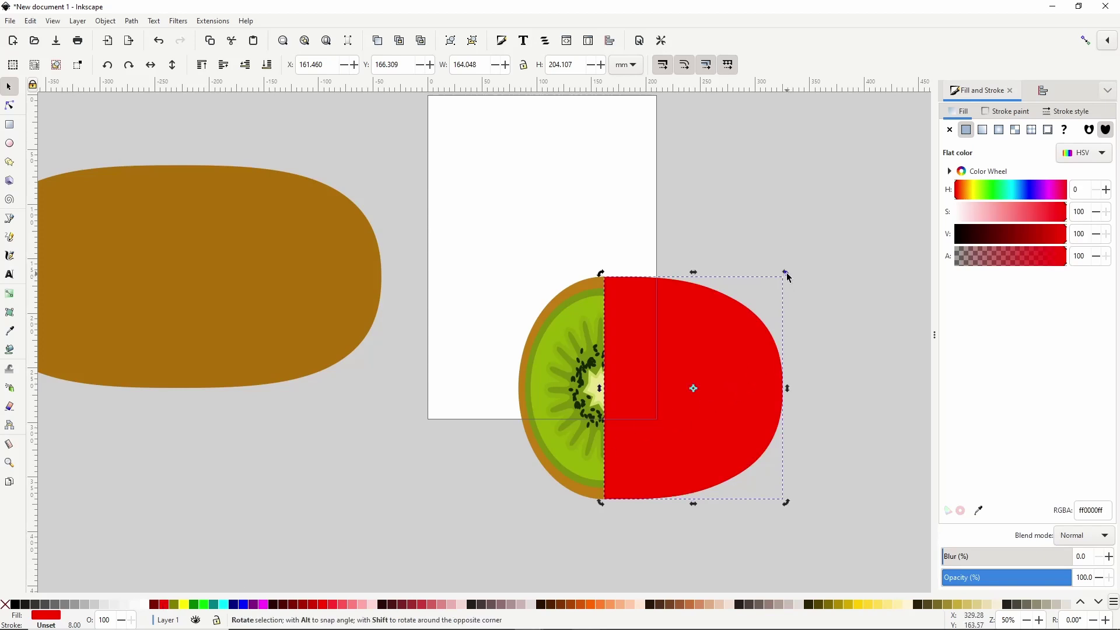
{"action": "left_click_drag", "start_coordinate": [786, 273], "coordinate": [768, 257]}
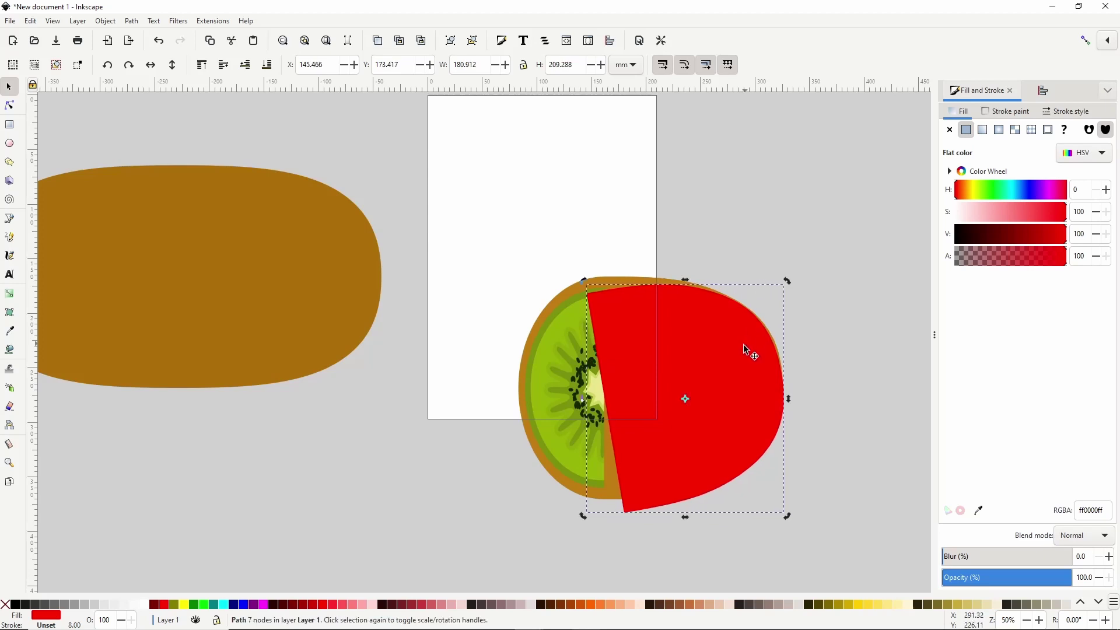
{"action": "left_click_drag", "start_coordinate": [740, 360], "coordinate": [744, 376]}
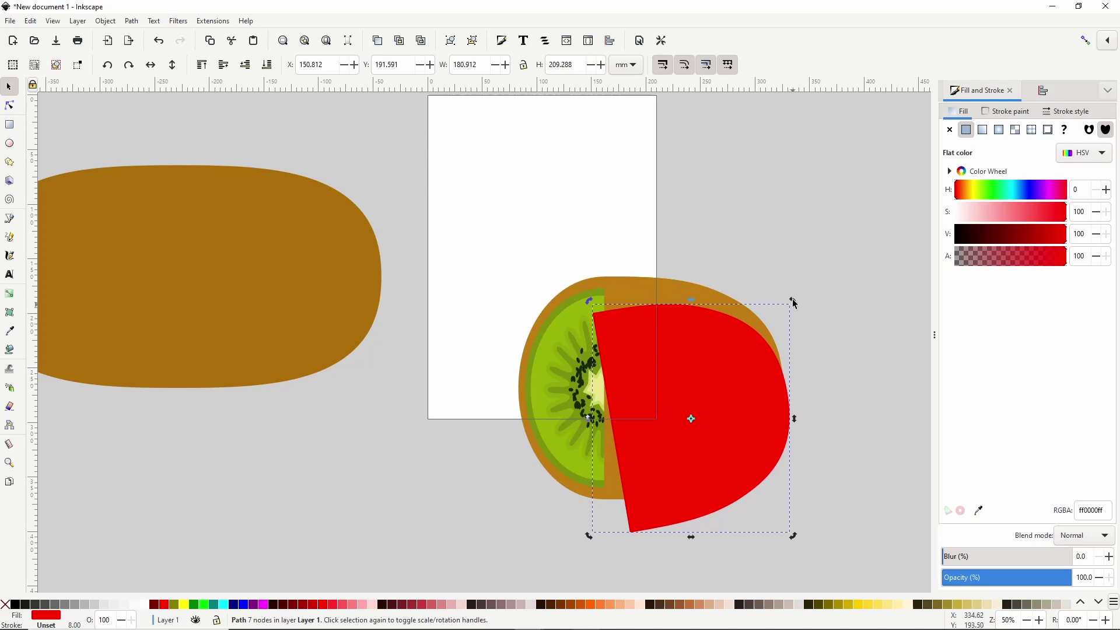
{"action": "left_click_drag", "start_coordinate": [793, 299], "coordinate": [800, 304]}
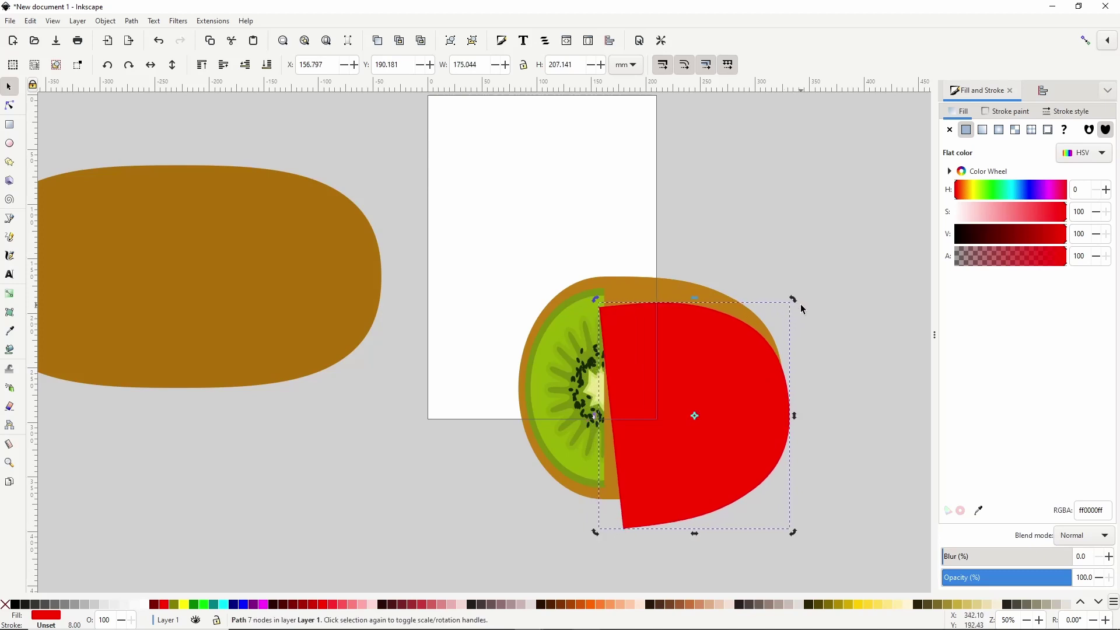
Subtract the red copy from the light brown body half and break the result apart into separate pieces
{"action": "left_click", "coordinate": [647, 297], "text": "shift"}
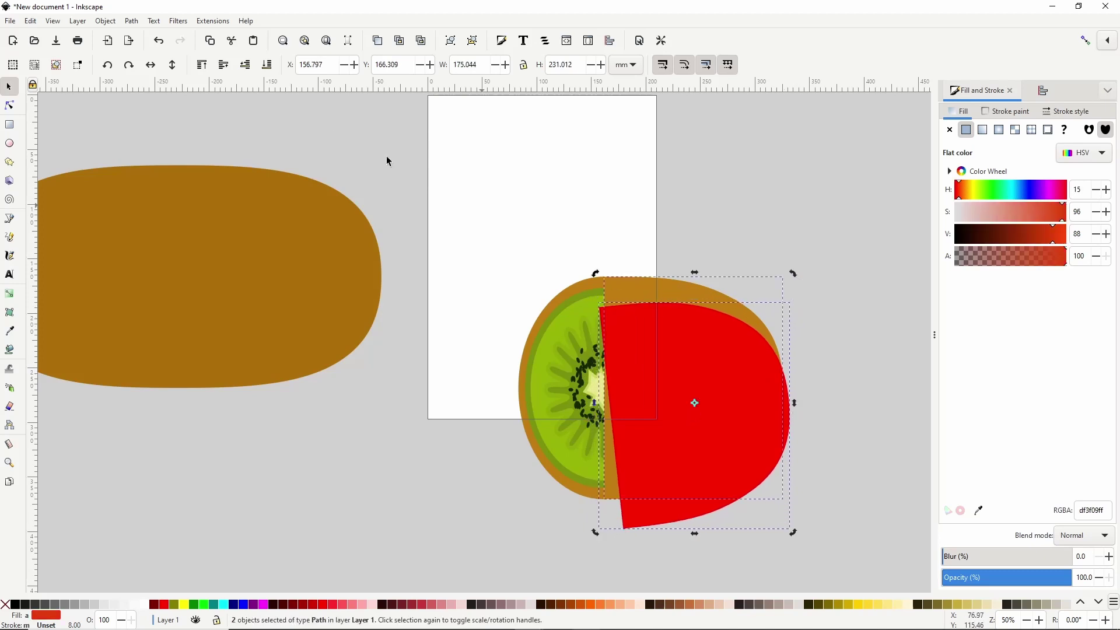
{"action": "left_click", "coordinate": [131, 21]}
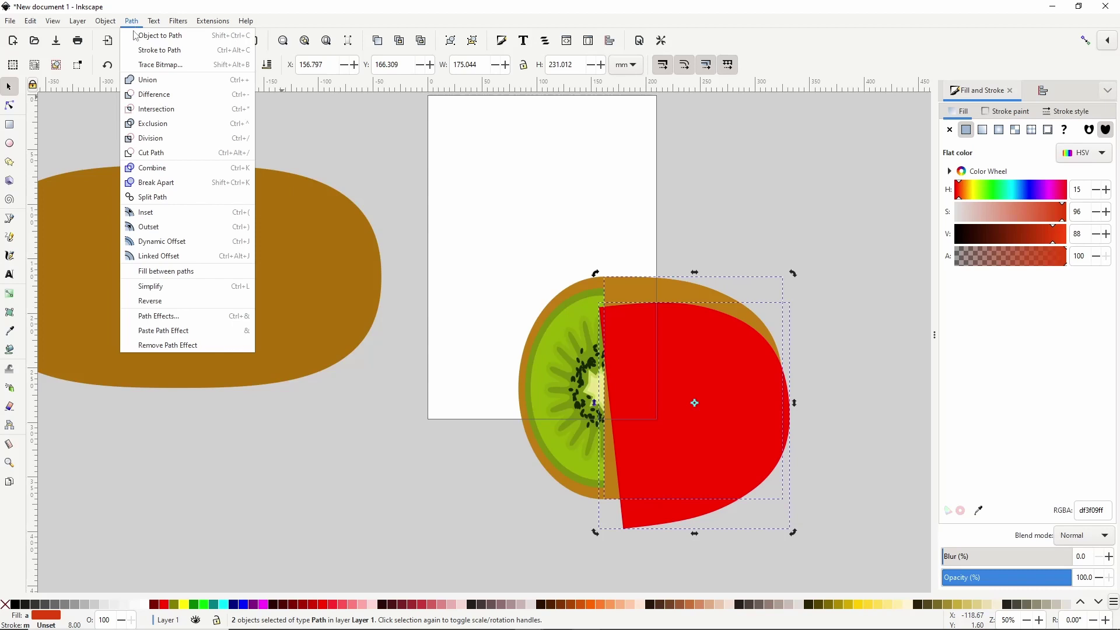
{"action": "left_click", "coordinate": [153, 95]}
{"action": "left_click", "coordinate": [129, 22]}
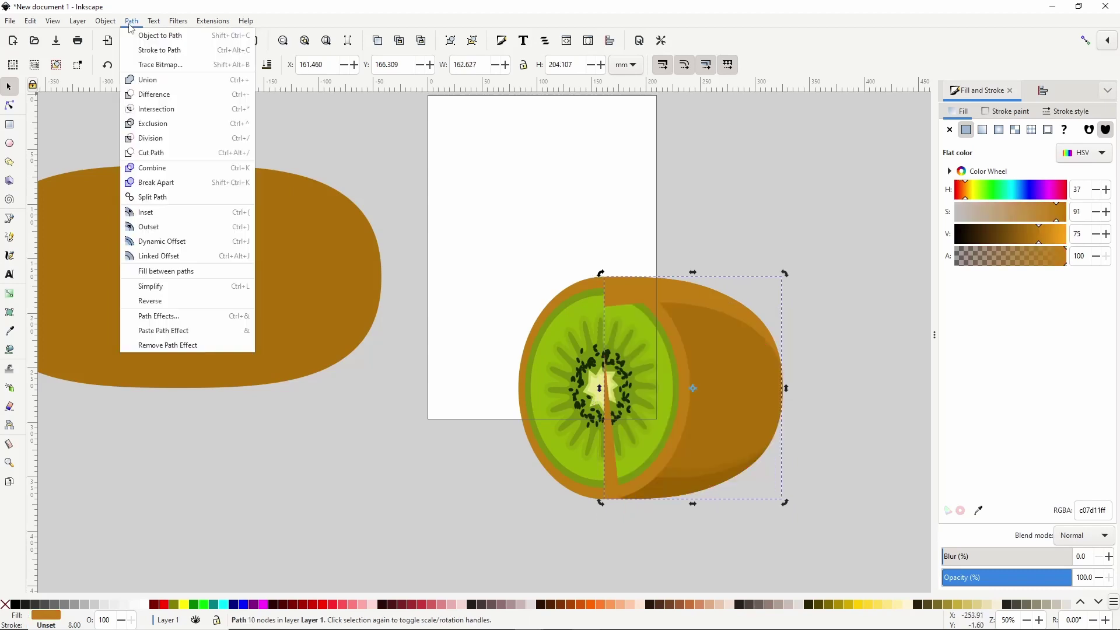
{"action": "left_click", "coordinate": [156, 187]}
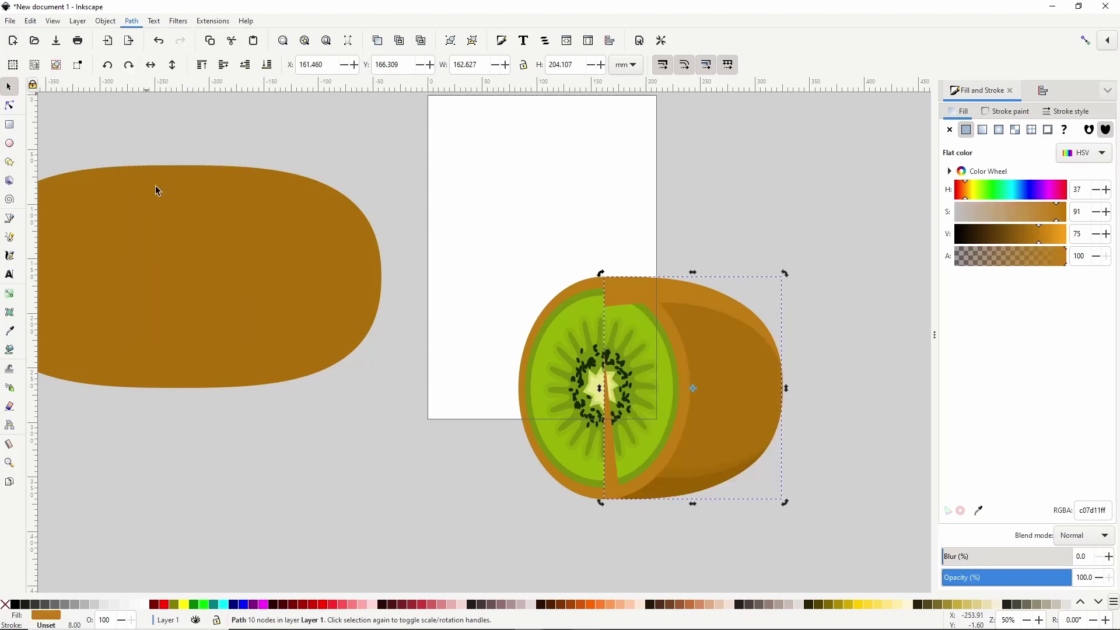
Delete the leftover lower piece of the light brown cutout and lower the remaining top highlight behind the slice
{"action": "left_click", "coordinate": [685, 293], "text": "shift"}
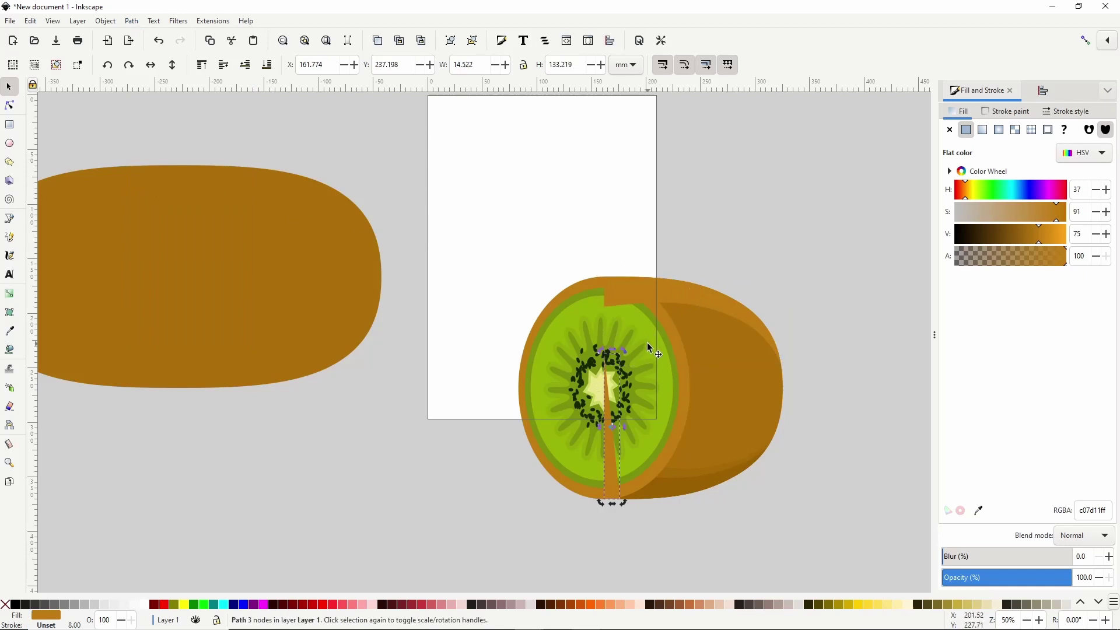
{"action": "key", "text": "Delete"}
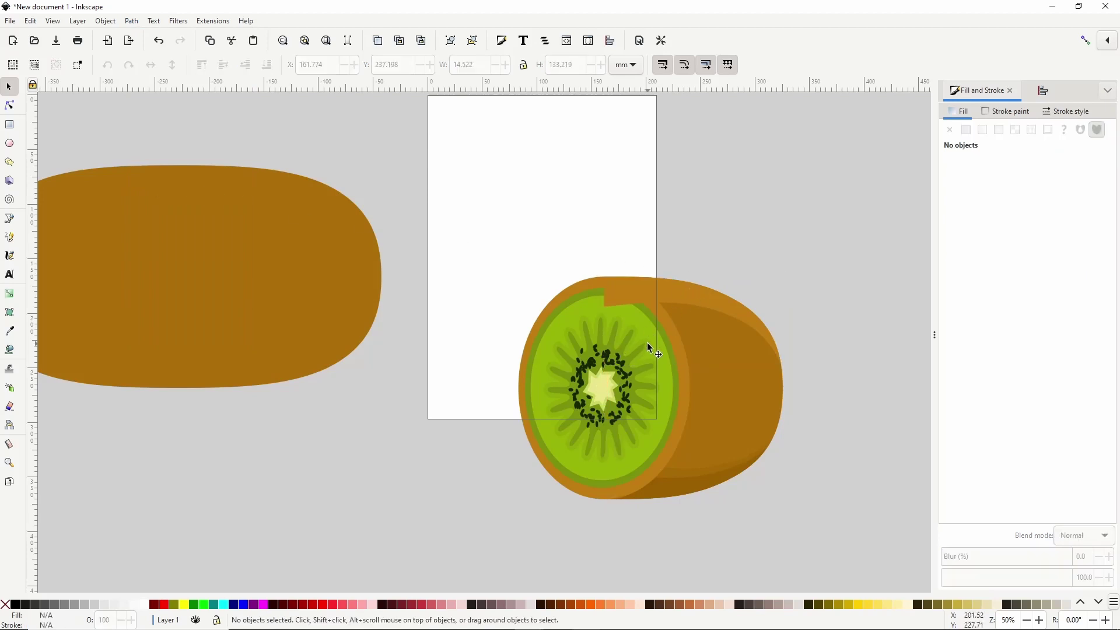
{"action": "left_click", "coordinate": [680, 287]}
{"action": "left_click", "coordinate": [246, 65]}
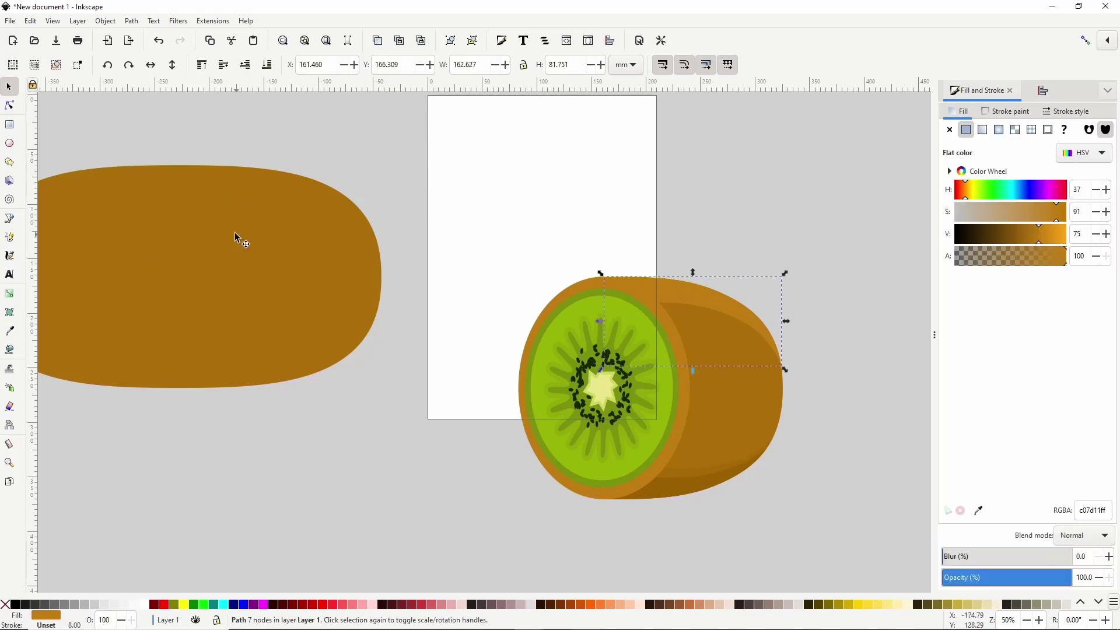
Draw a closed path about 430 mm wide around the whole kiwi's lower part, with an S-curved upper edge crossing the body
{"action": "left_click_drag", "start_coordinate": [229, 250], "coordinate": [341, 265]}
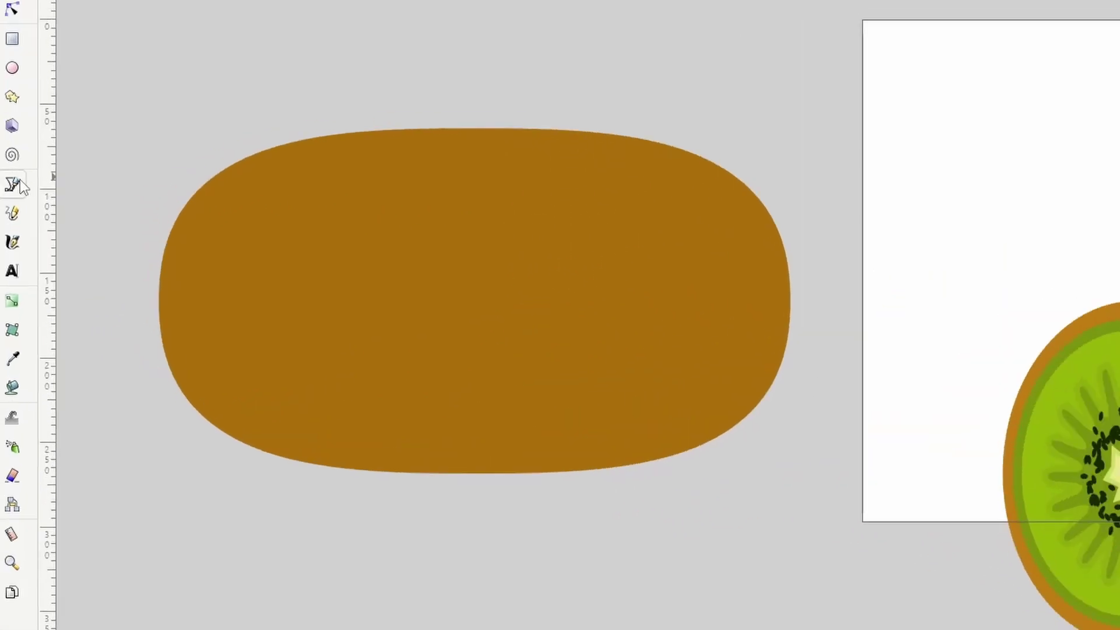
{"action": "left_click", "coordinate": [10, 218]}
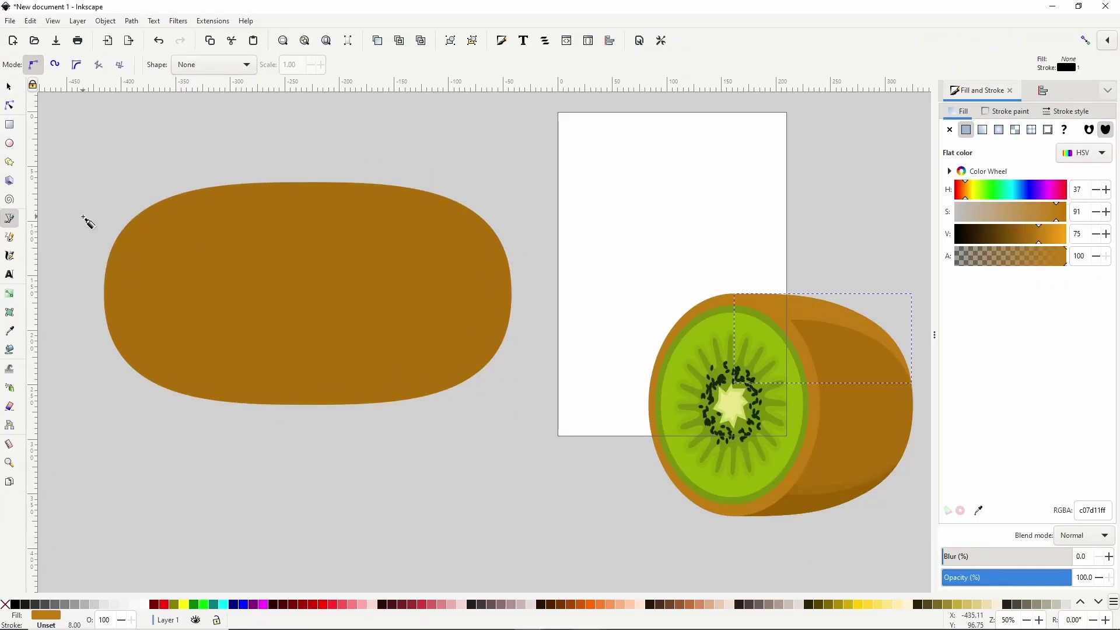
{"action": "left_click", "coordinate": [73, 205]}
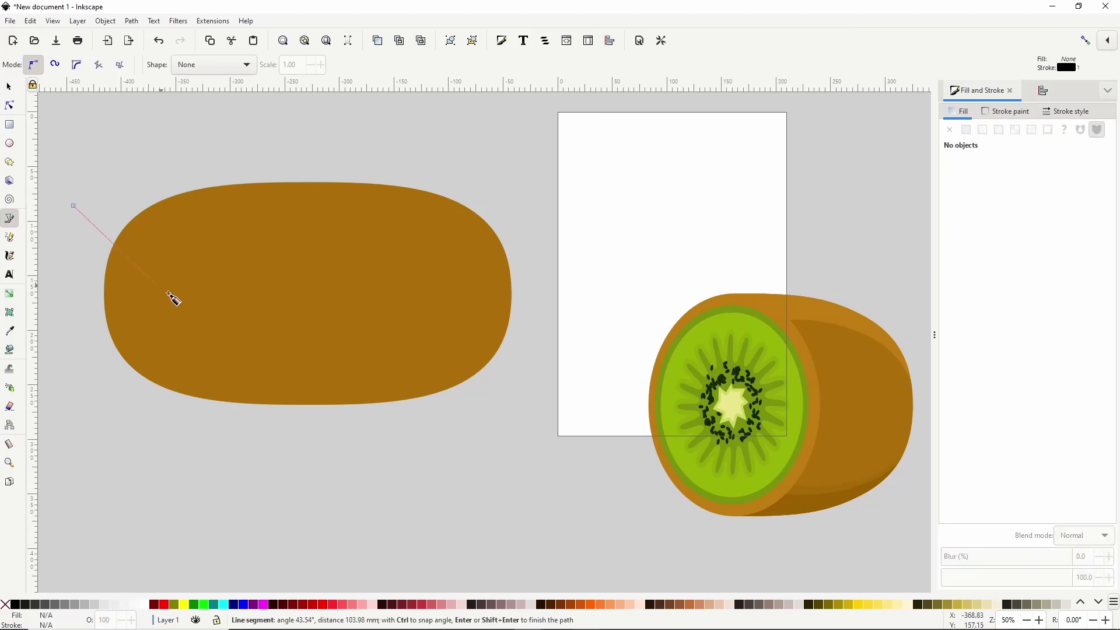
{"action": "left_click_drag", "start_coordinate": [241, 320], "coordinate": [337, 320]}
{"action": "left_click_drag", "start_coordinate": [430, 262], "coordinate": [478, 247]}
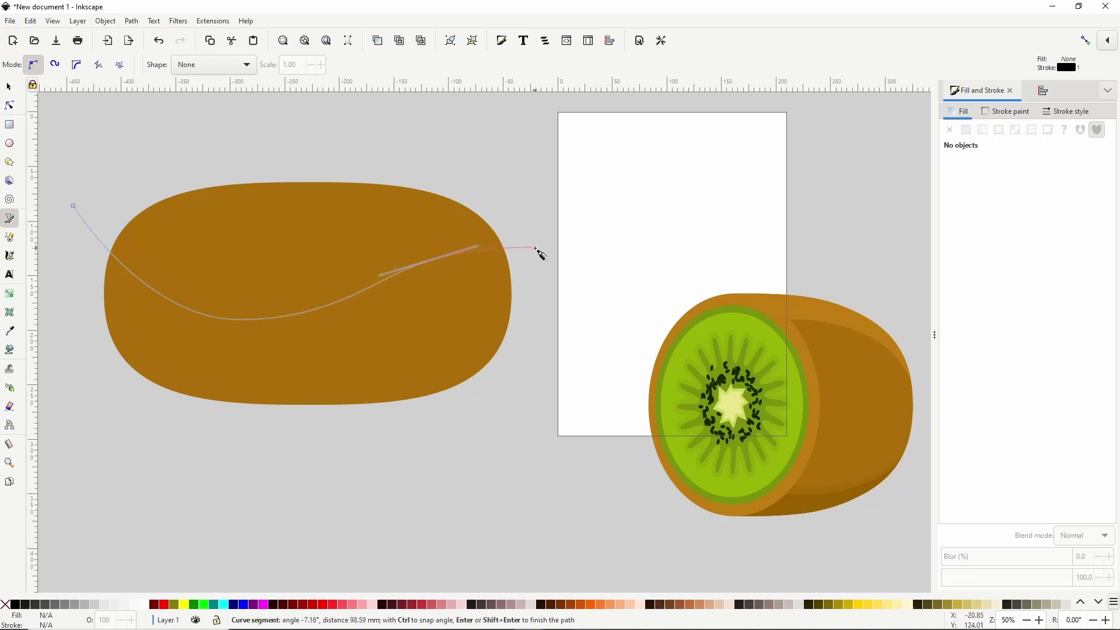
{"action": "left_click", "coordinate": [537, 248]}
{"action": "left_click", "coordinate": [541, 344]}
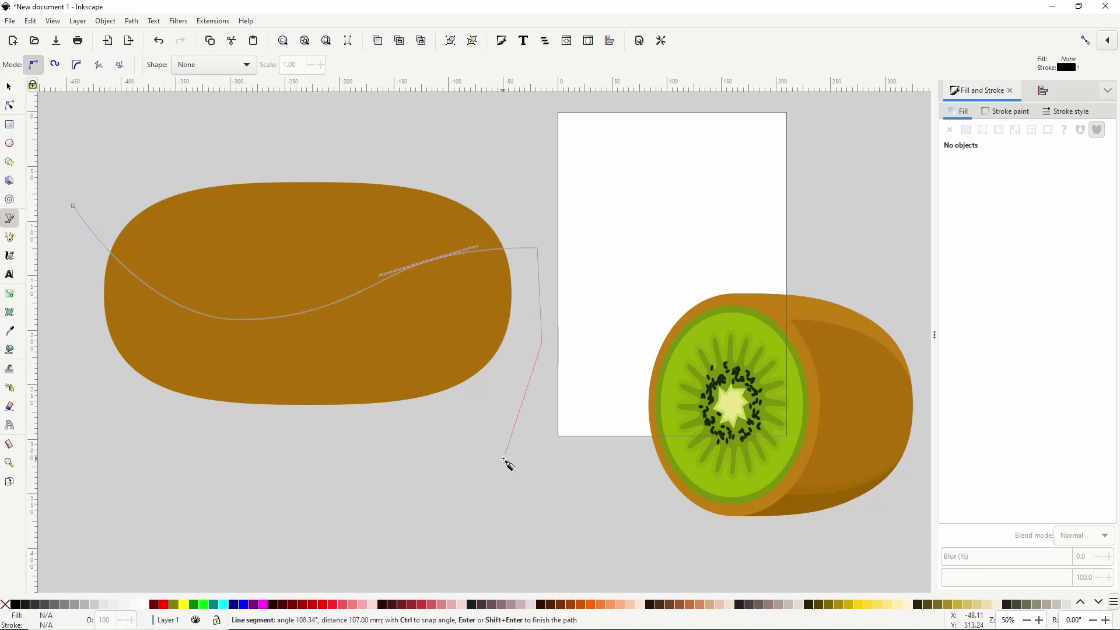
{"action": "left_click", "coordinate": [503, 460]}
{"action": "left_click", "coordinate": [245, 460]}
{"action": "left_click", "coordinate": [106, 400]}
{"action": "left_click", "coordinate": [78, 295]}
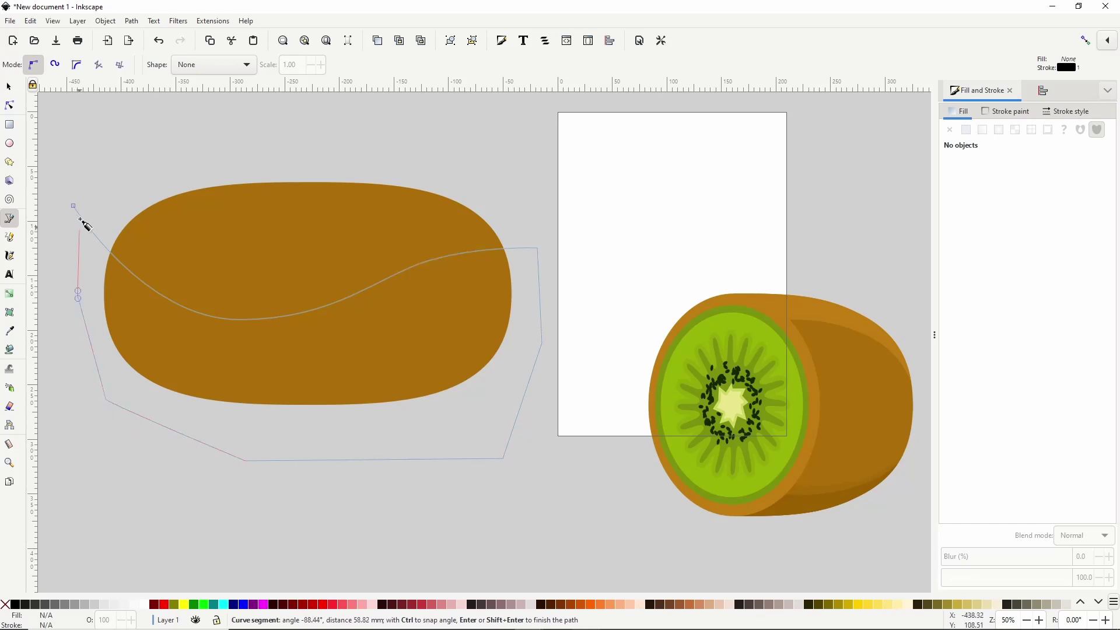
{"action": "left_click", "coordinate": [74, 208]}
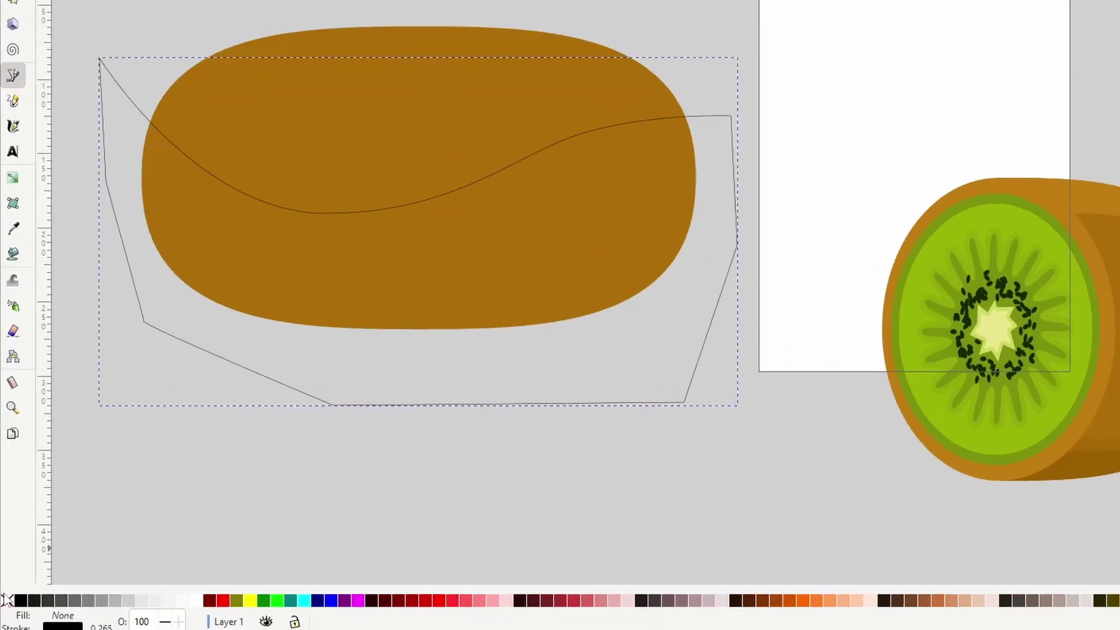
Remove the new path's stroke and fill it with the shadow brown a66a07 picked from the half kiwi
{"action": "left_click", "coordinate": [5, 604], "text": "shift"}
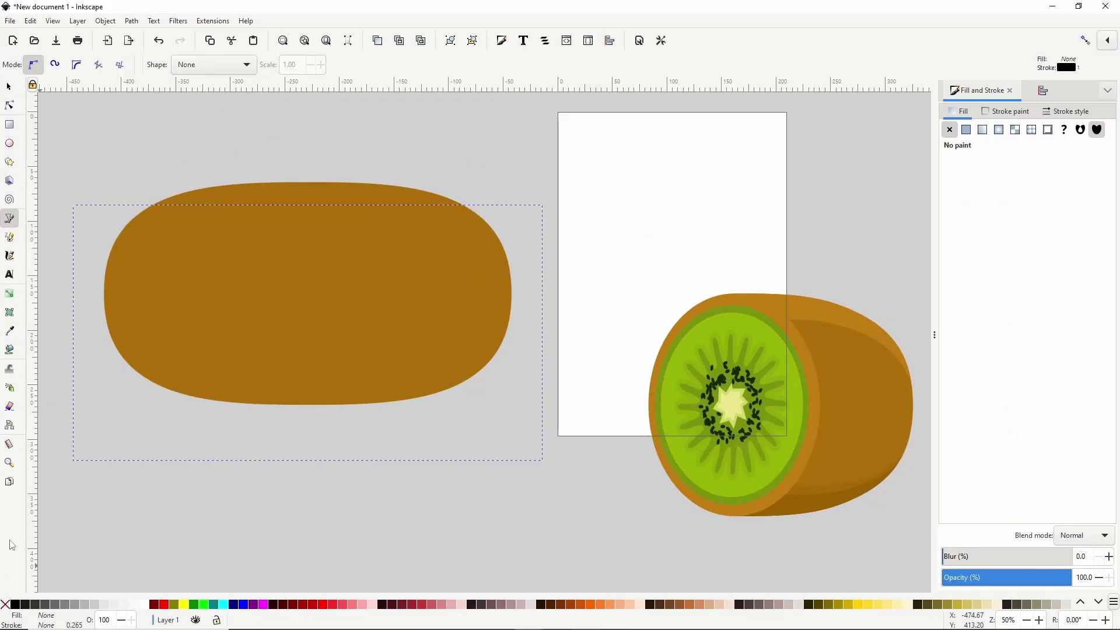
{"action": "left_click", "coordinate": [12, 332]}
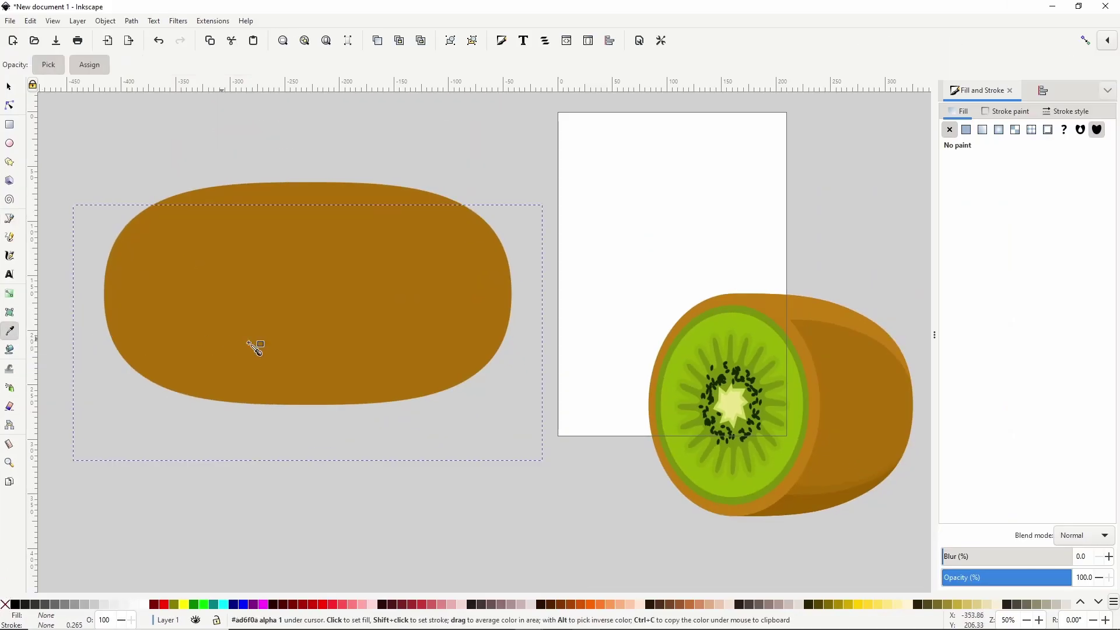
{"action": "left_click", "coordinate": [815, 496]}
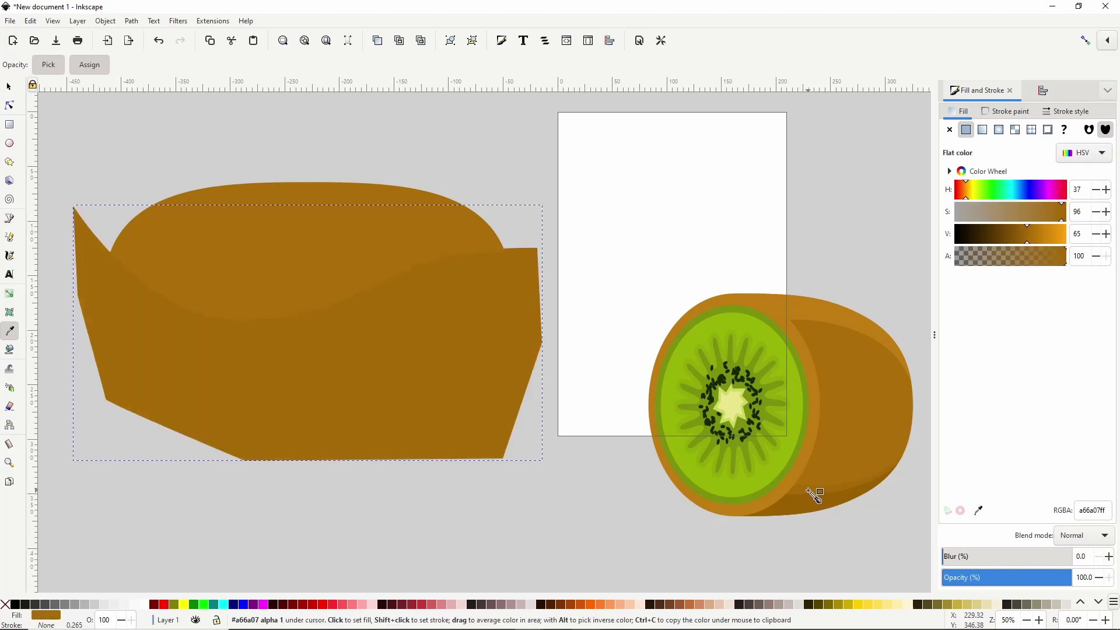
Duplicate the whole kiwi body and intersect the copy with the a66a07 shadow shape
{"action": "left_click", "coordinate": [10, 87]}
{"action": "left_click", "coordinate": [273, 263]}
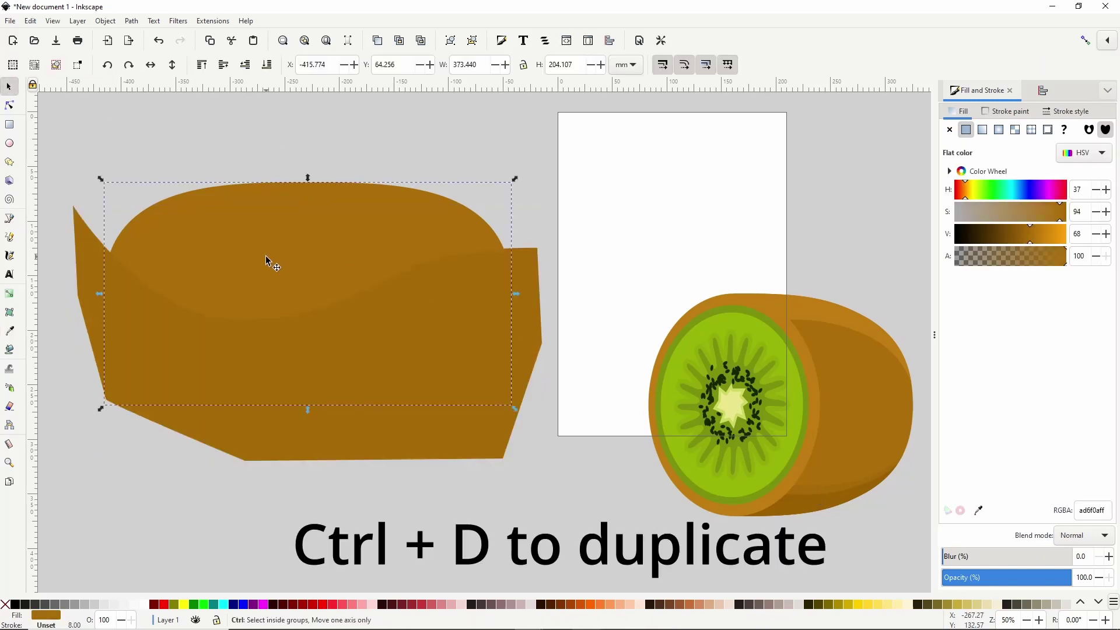
{"action": "key", "text": "ctrl+d"}
{"action": "left_click", "coordinate": [524, 336], "text": "shift"}
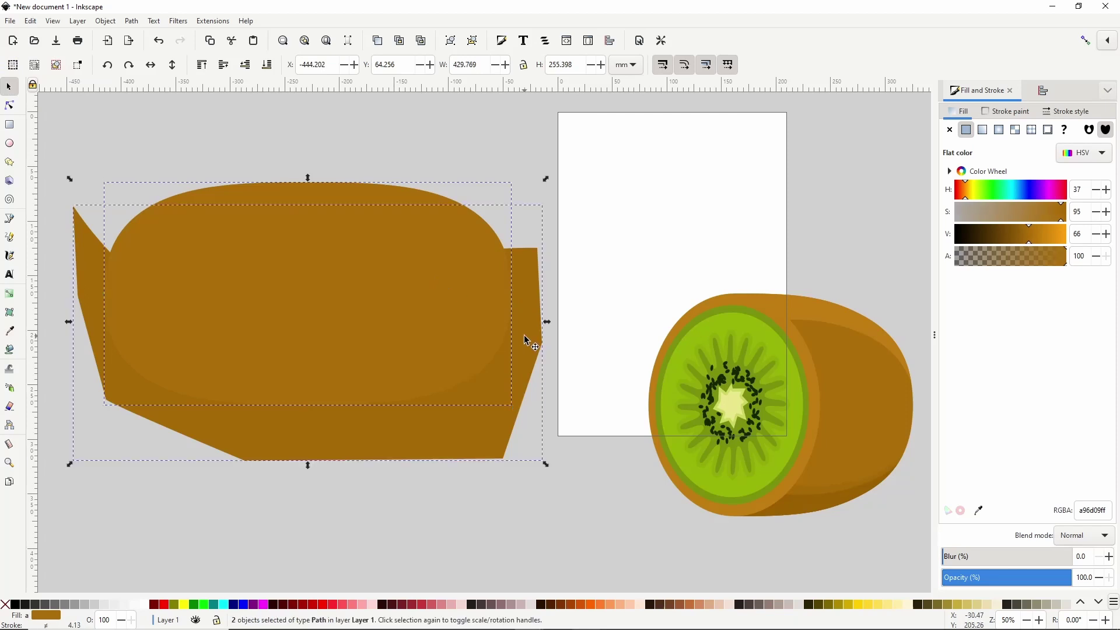
{"action": "left_click", "coordinate": [132, 22]}
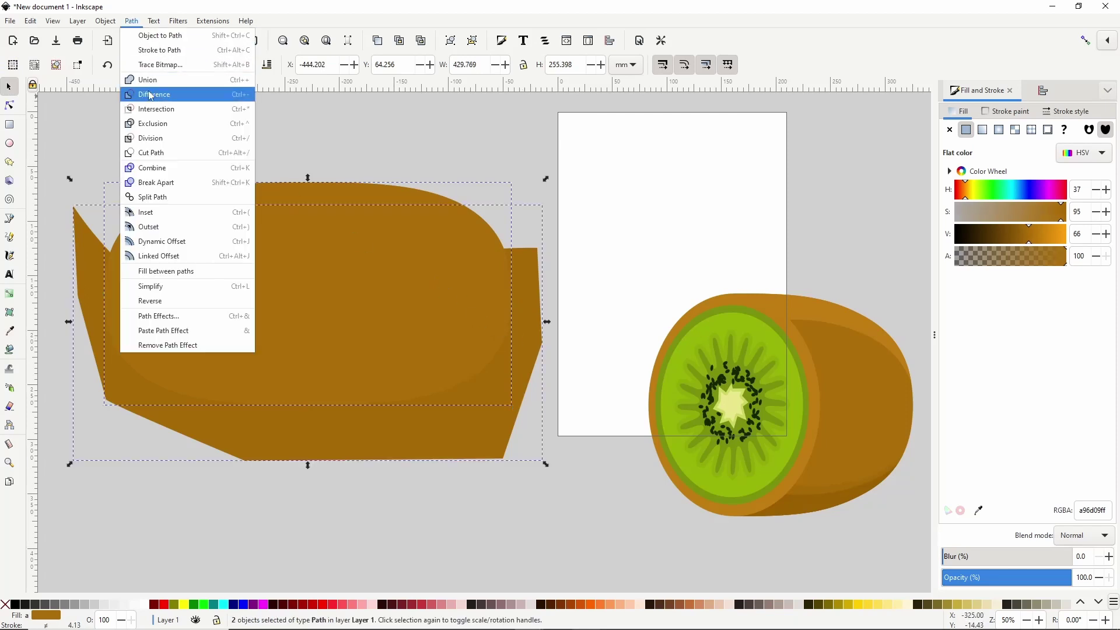
{"action": "left_click", "coordinate": [159, 110]}
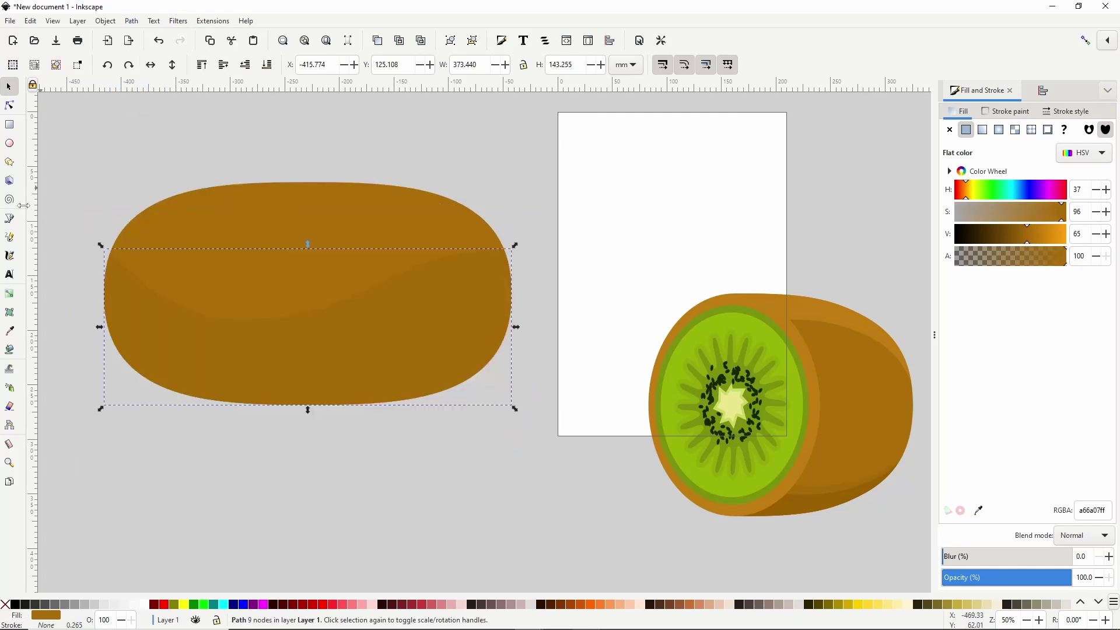
Draw a second closed path about 471 by 191 mm, its wavy upper edge running below the first shadow's edge
{"action": "left_click", "coordinate": [10, 218]}
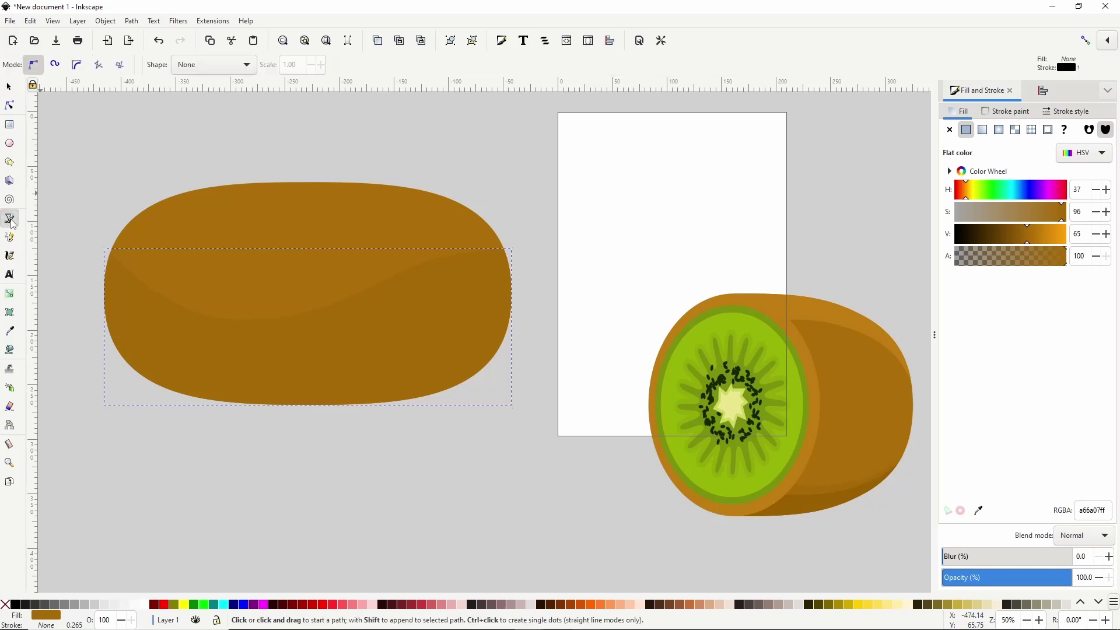
{"action": "left_click", "coordinate": [91, 288]}
{"action": "left_click_drag", "start_coordinate": [212, 358], "coordinate": [280, 368]}
{"action": "left_click_drag", "start_coordinate": [375, 331], "coordinate": [409, 322]}
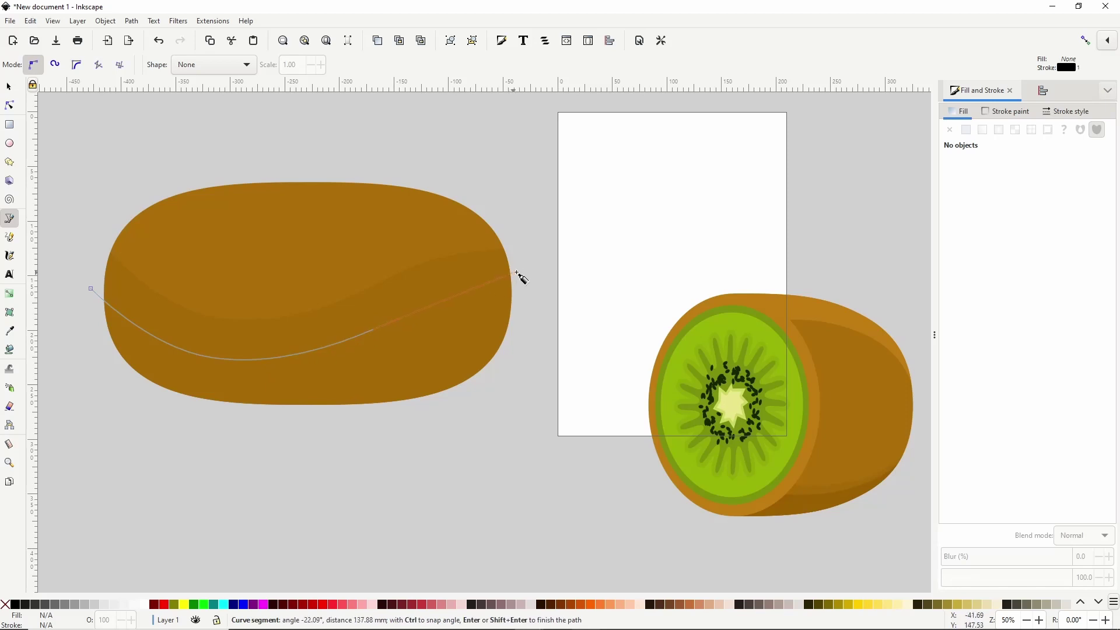
{"action": "left_click_drag", "start_coordinate": [530, 265], "coordinate": [589, 265]}
{"action": "left_click", "coordinate": [551, 448]}
{"action": "left_click_drag", "start_coordinate": [340, 471], "coordinate": [345, 472]}
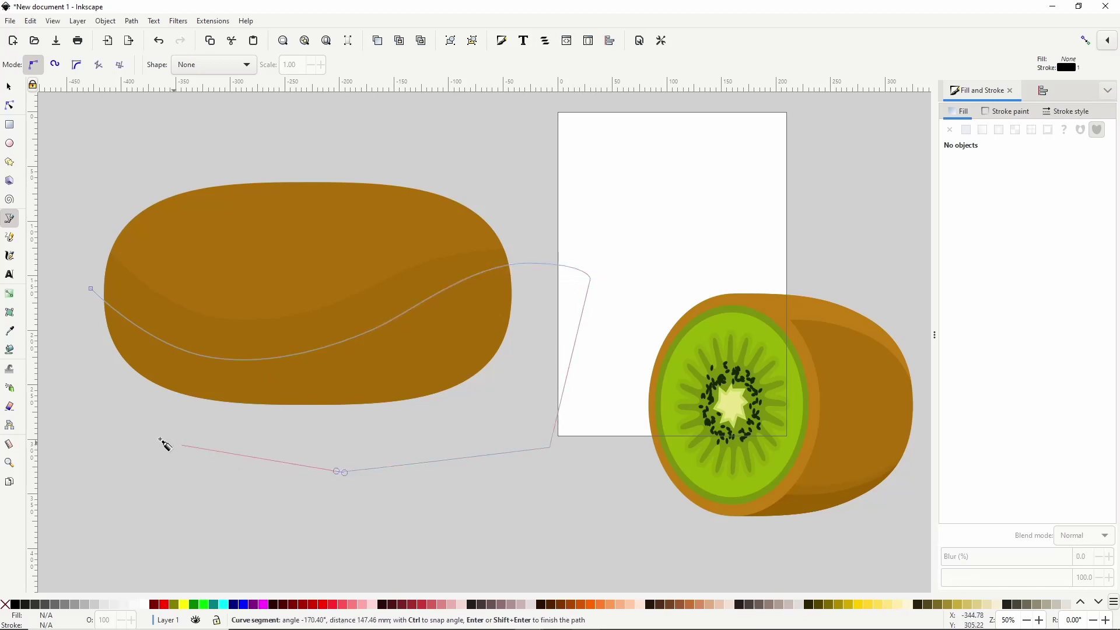
{"action": "left_click", "coordinate": [124, 431]}
{"action": "left_click", "coordinate": [77, 371]}
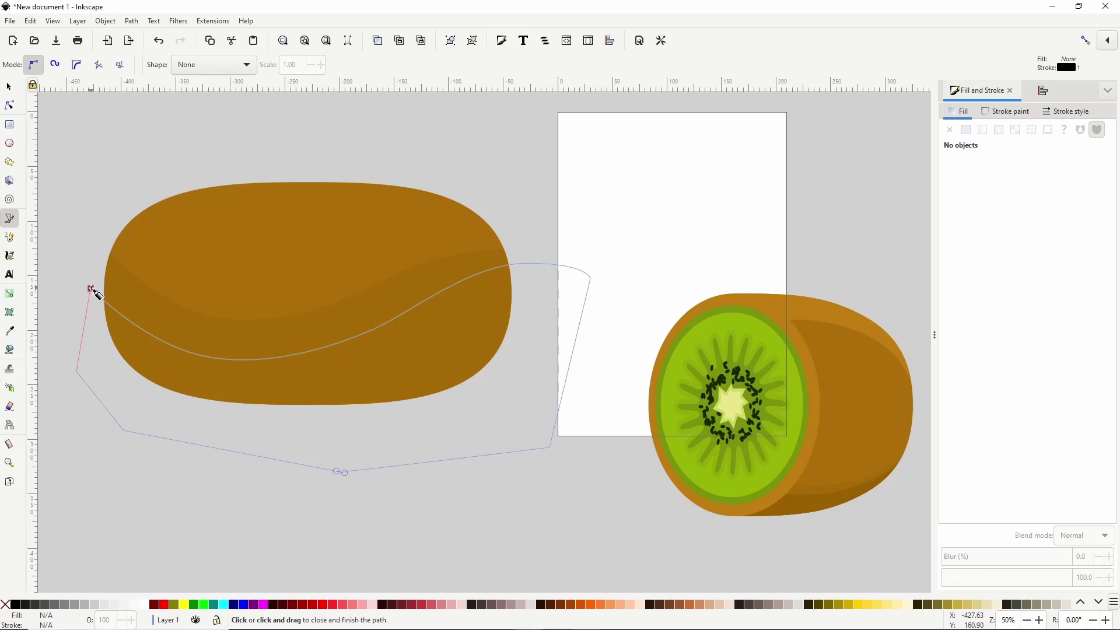
{"action": "left_click", "coordinate": [92, 289]}
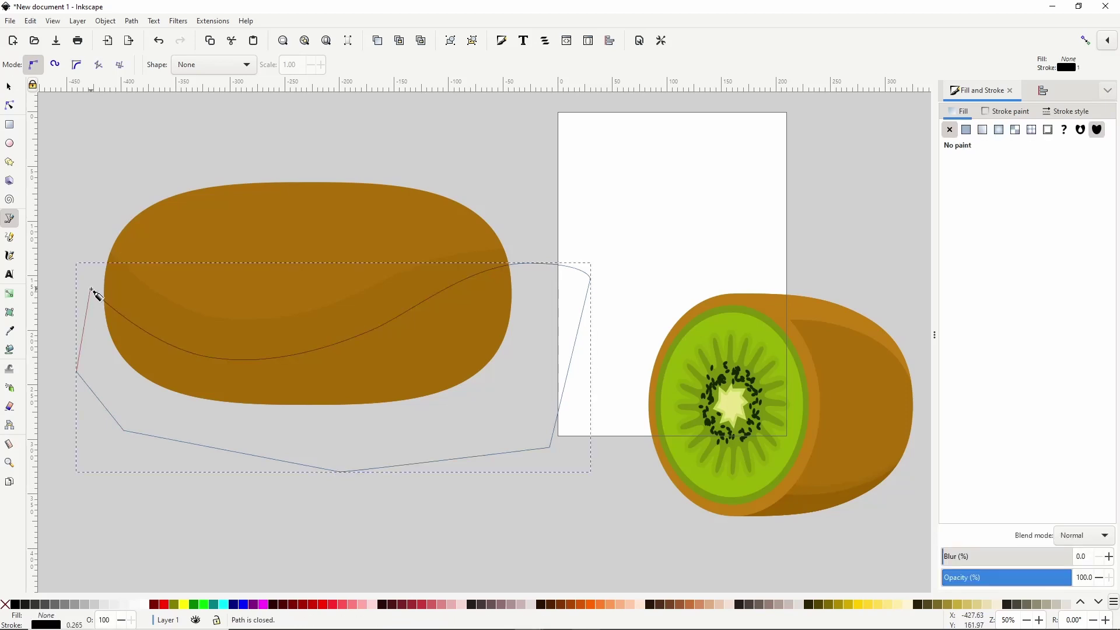
Remove the second path's stroke and fill it with the darkest brown 996000 picked from the half kiwi's bottom shadow
{"action": "left_click", "coordinate": [7, 604], "text": "shift"}
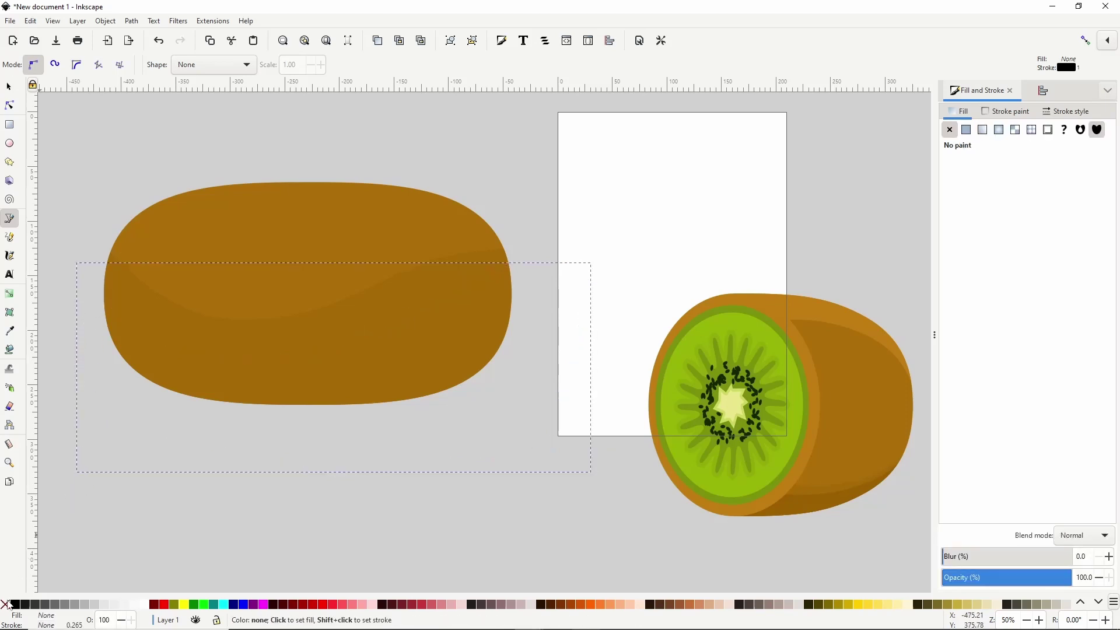
{"action": "left_click", "coordinate": [10, 331]}
{"action": "left_click", "coordinate": [796, 516]}
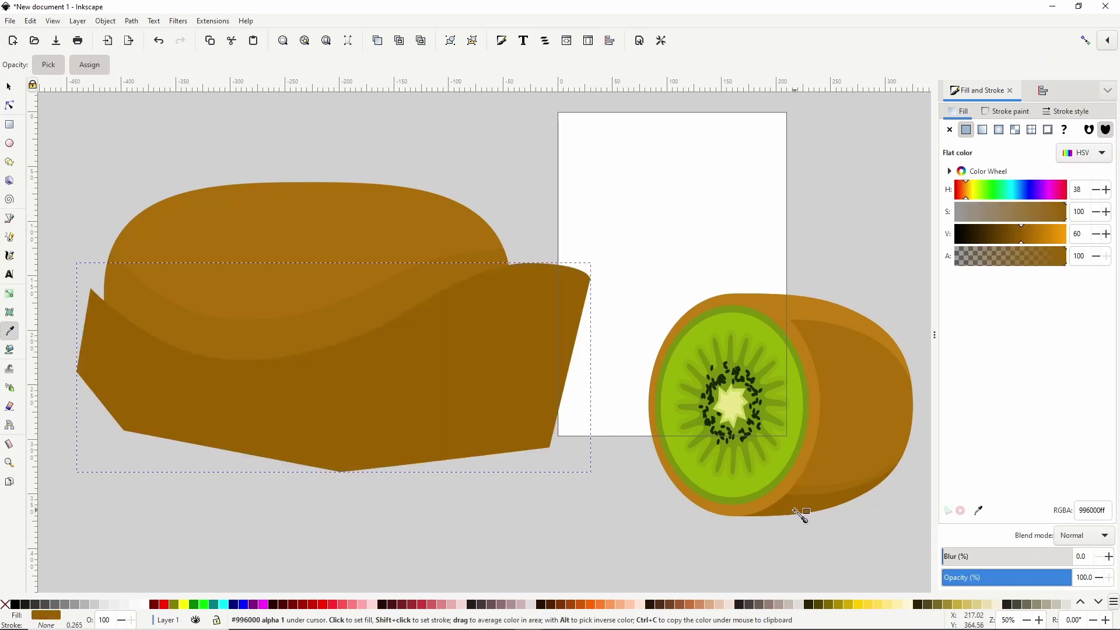
Duplicate the whole kiwi body again and intersect the copy with the 996000 shadow shape
{"action": "left_click", "coordinate": [8, 87]}
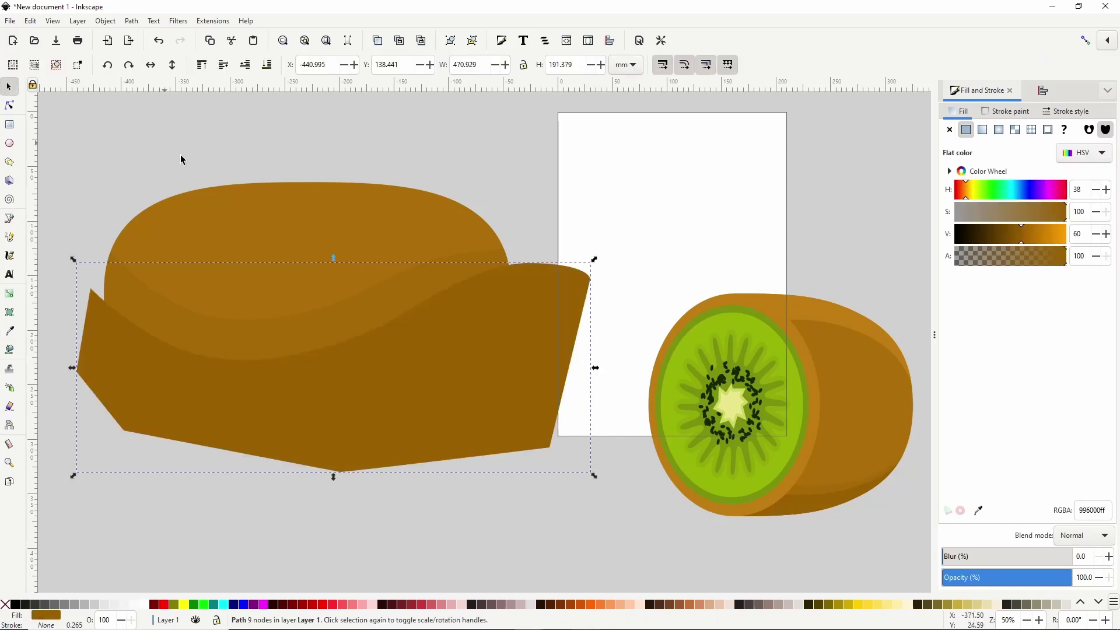
{"action": "left_click", "coordinate": [292, 244], "text": "shift"}
{"action": "key", "text": "ctrl+d"}
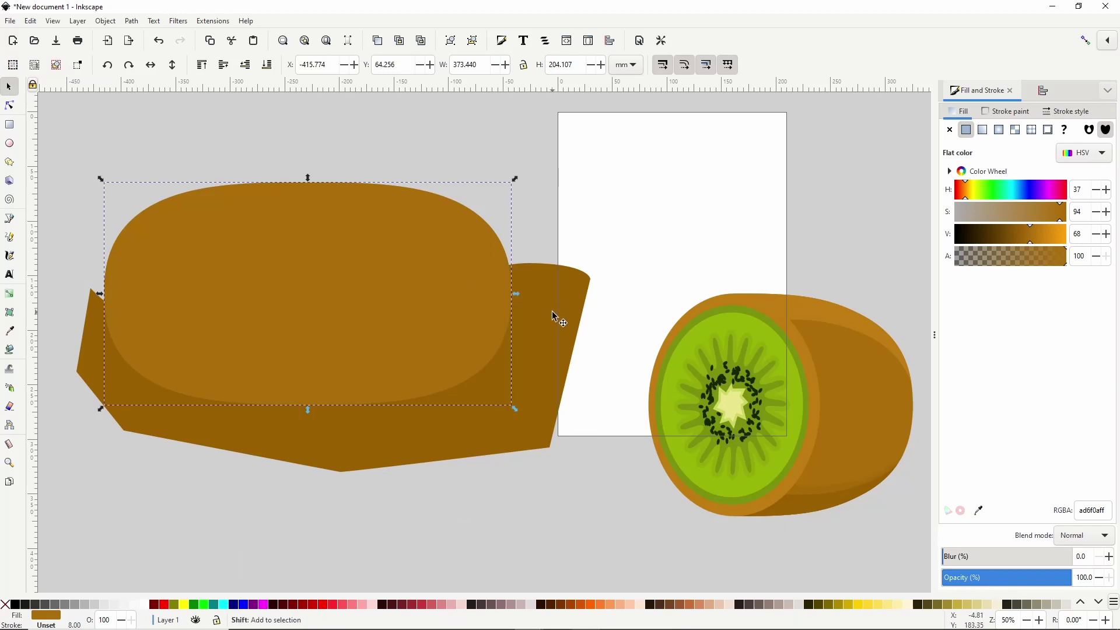
{"action": "left_click", "coordinate": [132, 21]}
{"action": "left_click", "coordinate": [156, 111]}
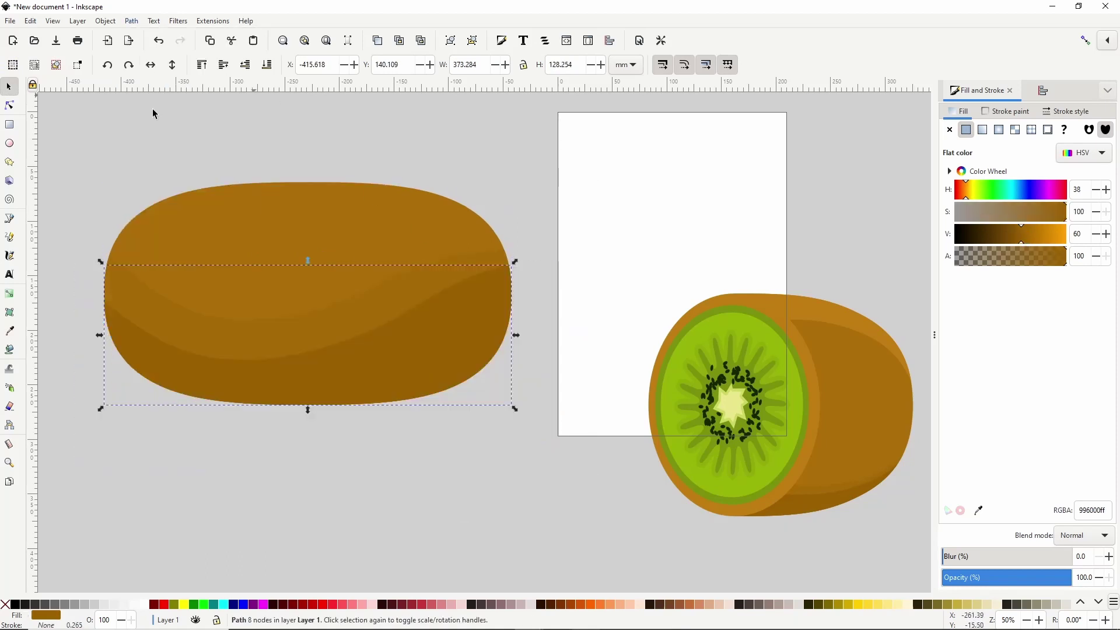
Add a highlight ellipse about 135 by 37 mm near the whole kiwi's upper edge, filled with the slice rim's light brown c07d11
{"action": "left_click", "coordinate": [8, 146]}
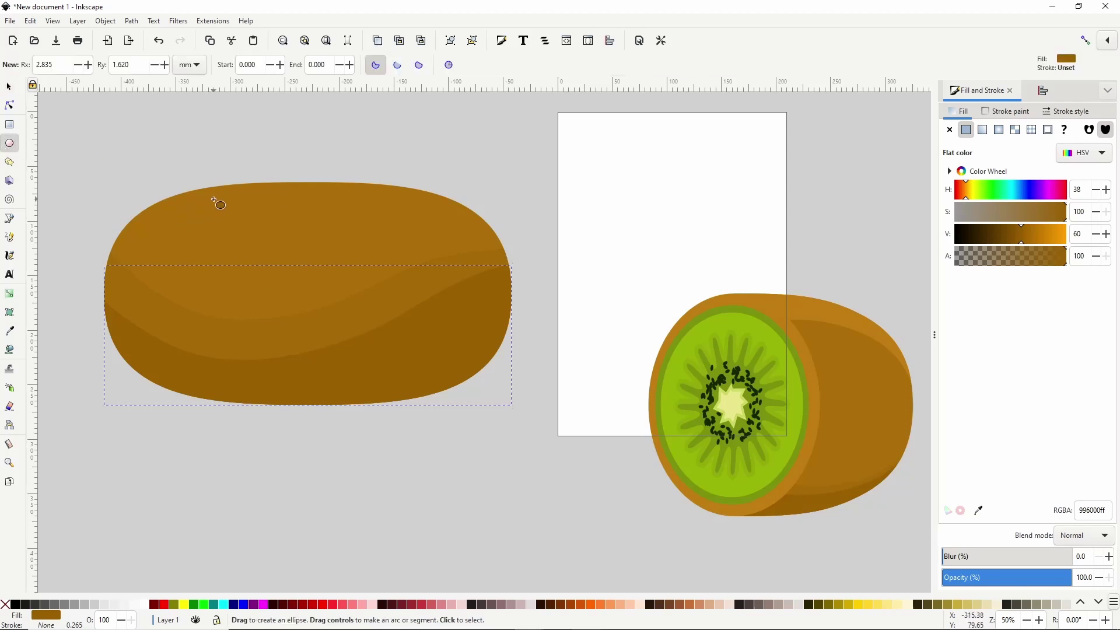
{"action": "left_click_drag", "start_coordinate": [214, 201], "coordinate": [361, 240]}
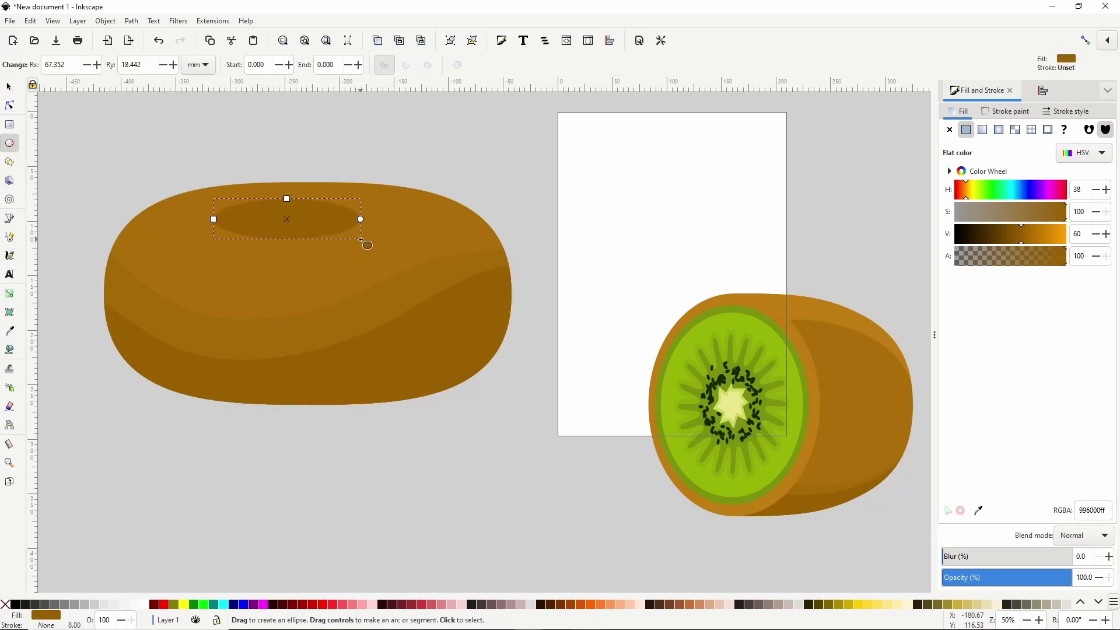
{"action": "left_click", "coordinate": [9, 331]}
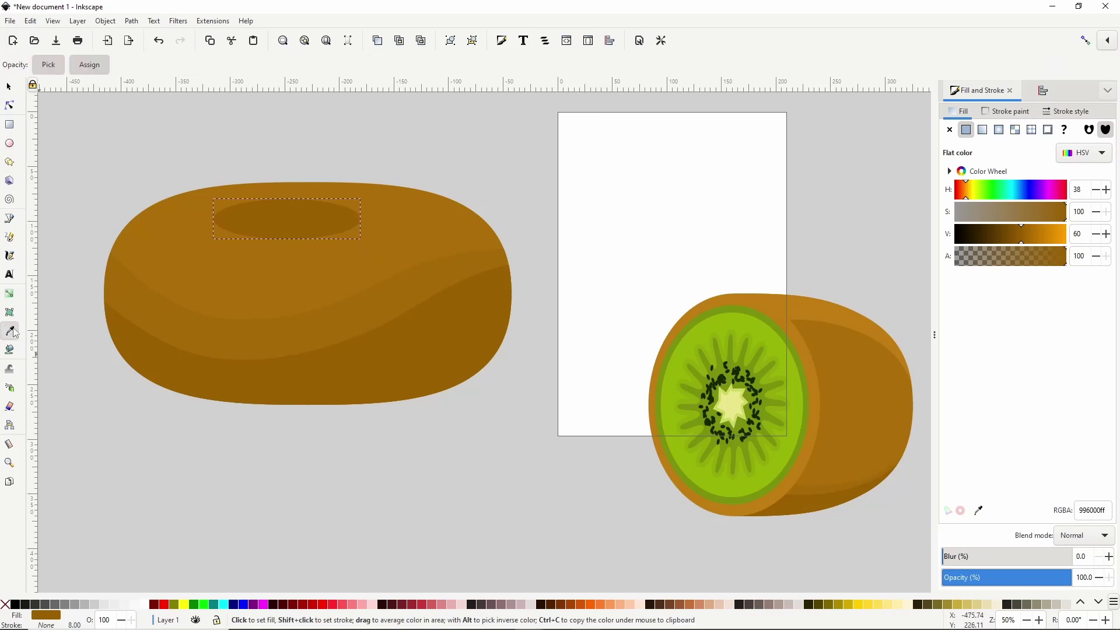
{"action": "left_click", "coordinate": [708, 309]}
{"action": "left_click", "coordinate": [9, 86]}
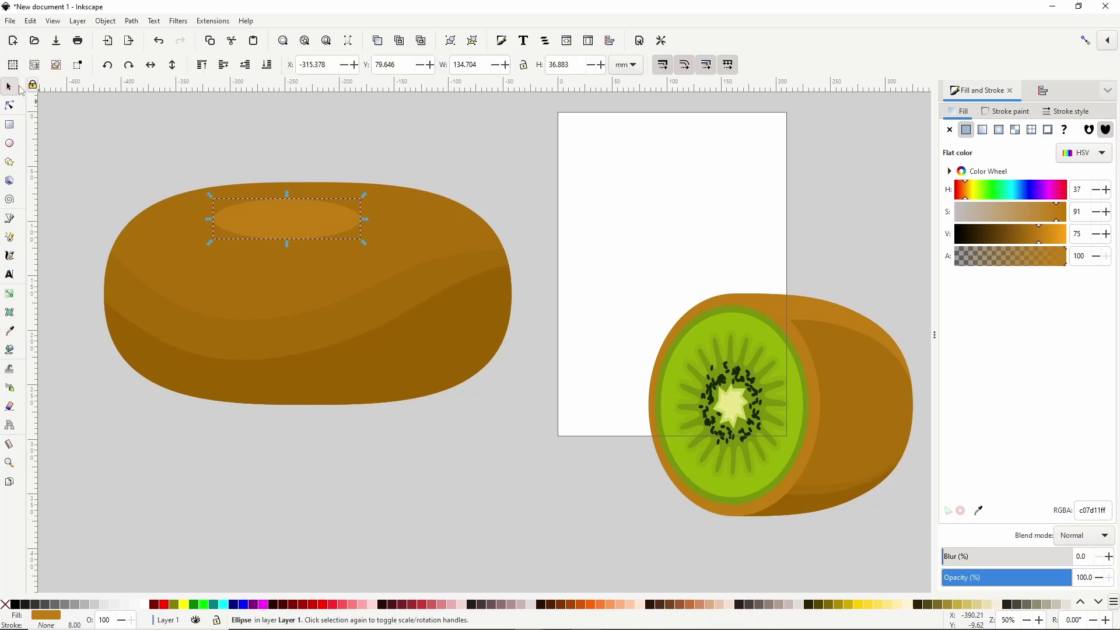
{"action": "left_click_drag", "start_coordinate": [300, 233], "coordinate": [293, 228]}
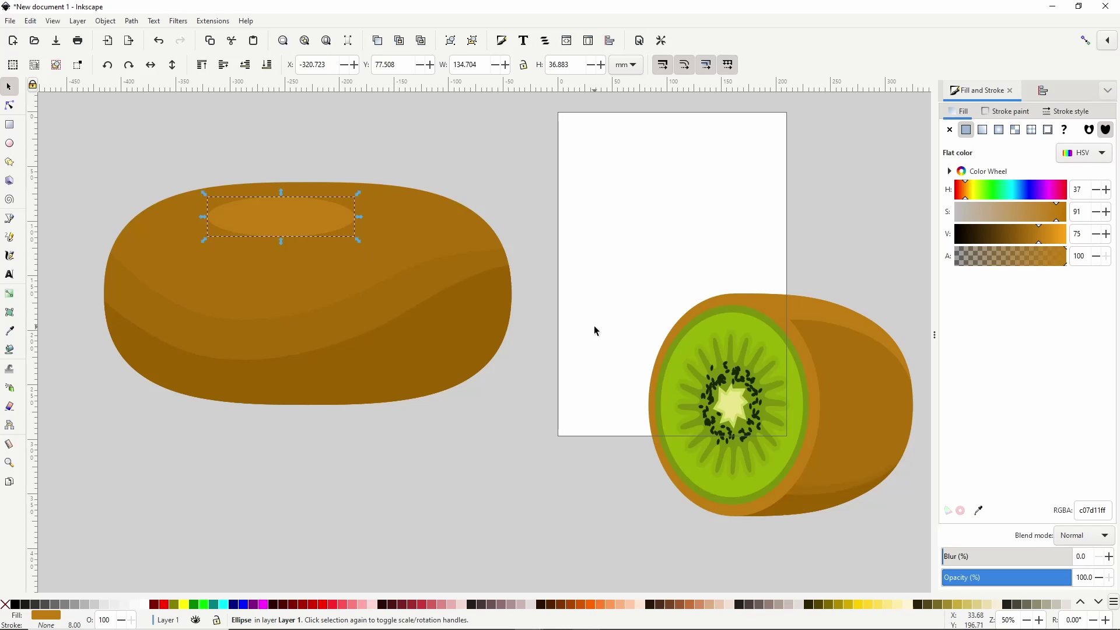
Draw a tiny ellipse about 9 by 4 mm just outside the whole kiwi's right end and fill it black
{"action": "left_click", "coordinate": [13, 146]}
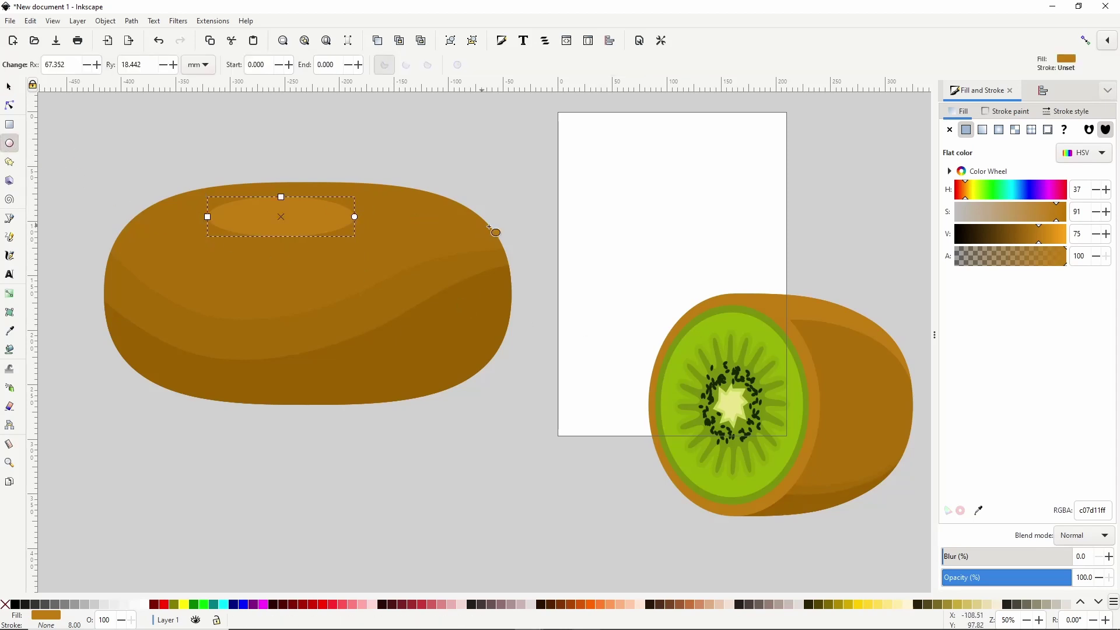
{"action": "left_click_drag", "start_coordinate": [526, 253], "coordinate": [536, 257]}
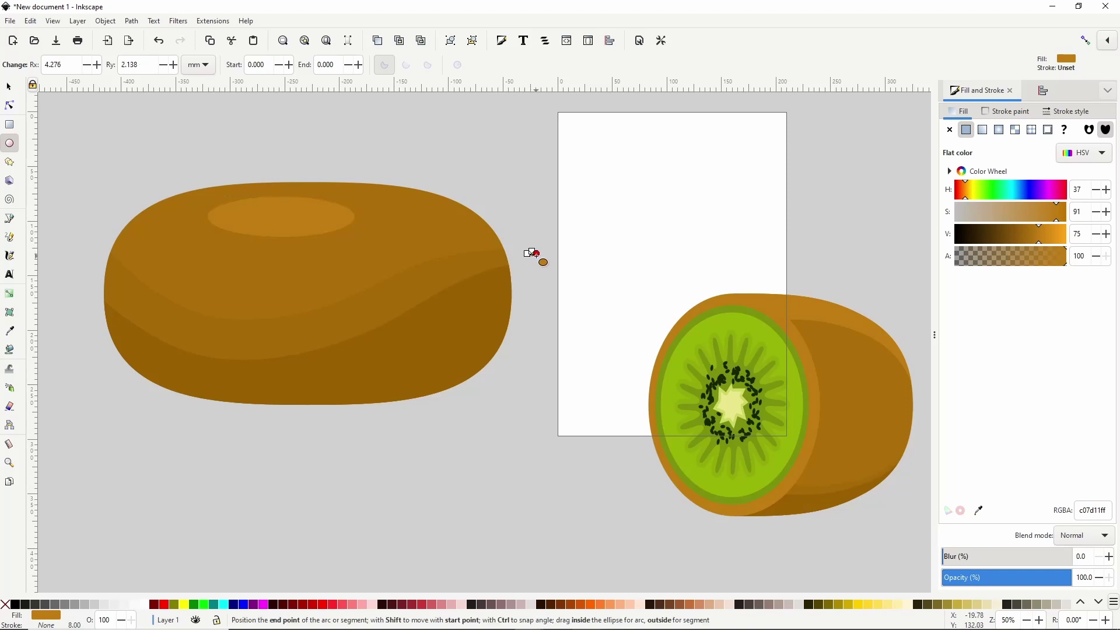
{"action": "left_click", "coordinate": [18, 605]}
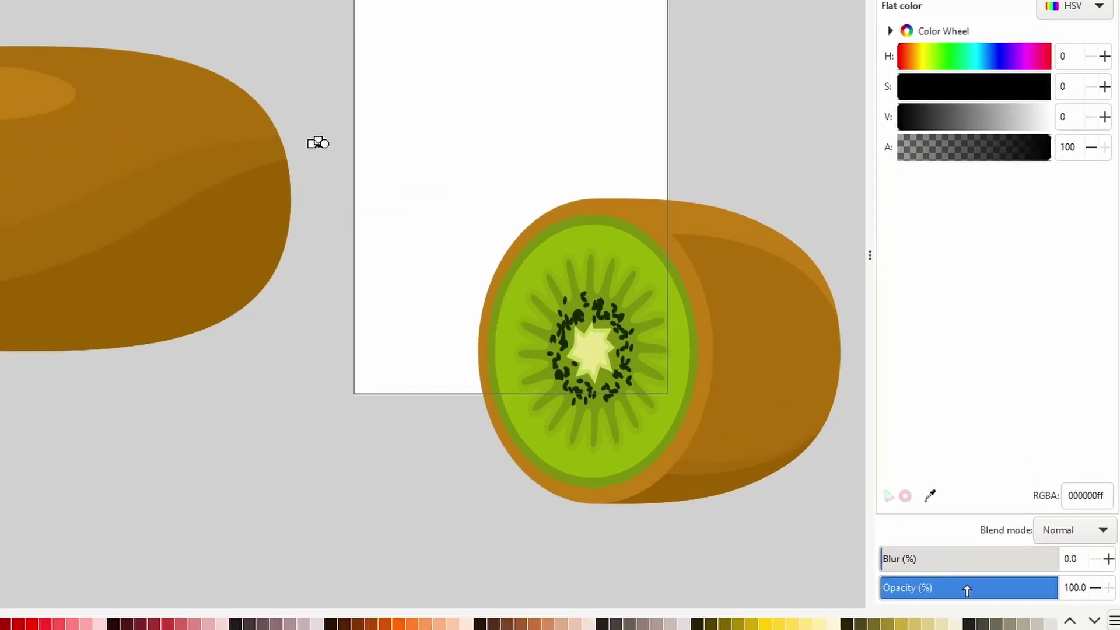
Lower the tiny ellipse's opacity to 5.8% and set the Spray tool to width 15, amount 70 and scale variation 50
{"action": "left_click_drag", "start_coordinate": [967, 590], "coordinate": [895, 591]}
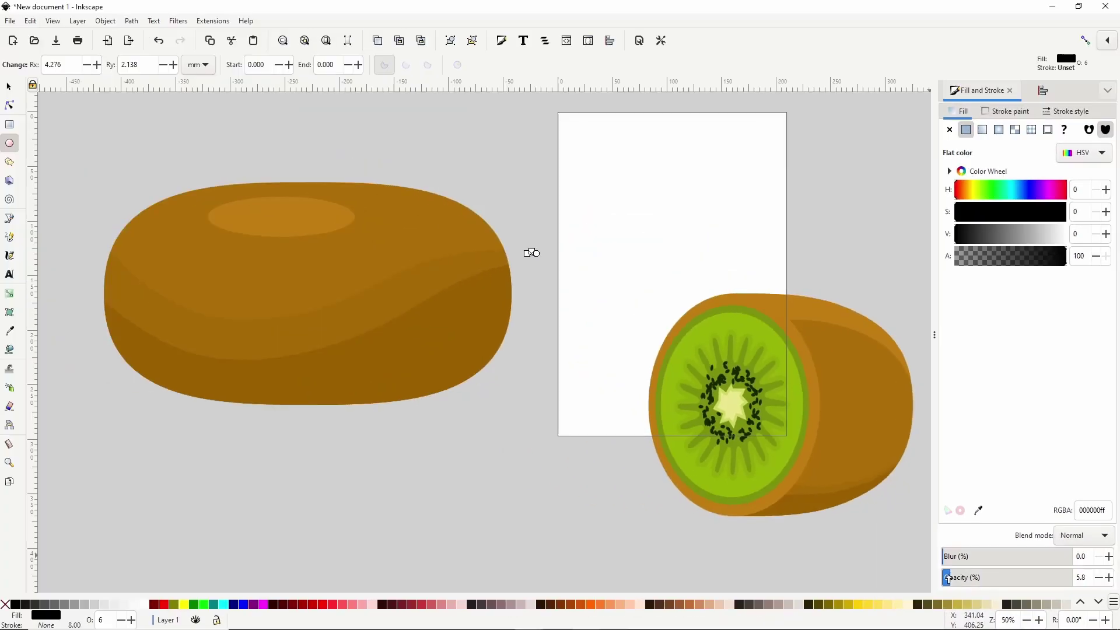
{"action": "left_click", "coordinate": [9, 388]}
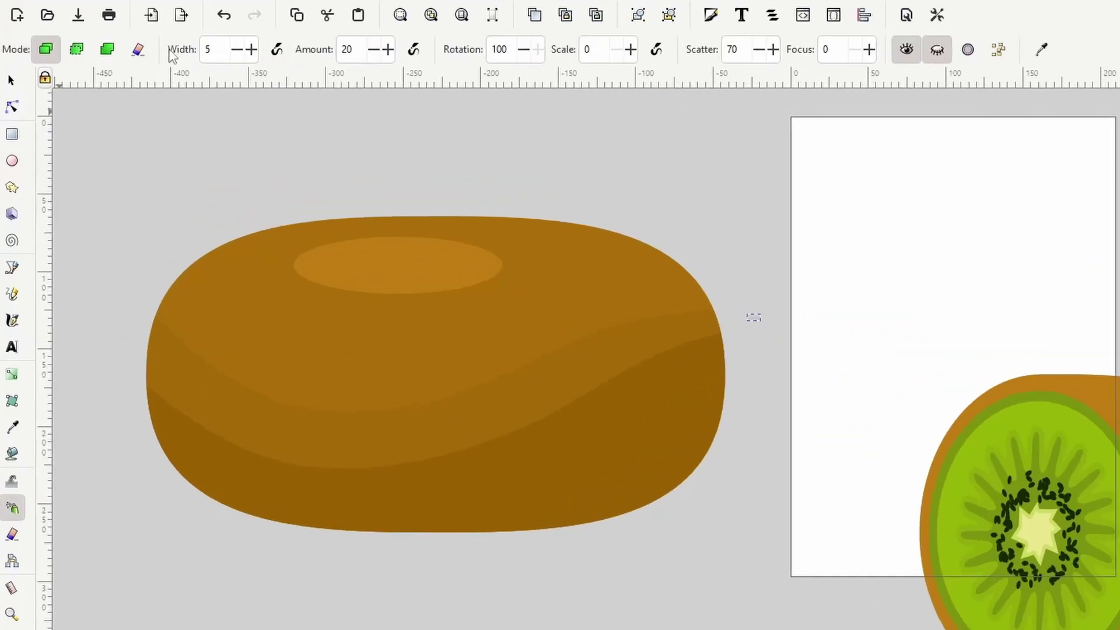
{"action": "right_click", "coordinate": [227, 49]}
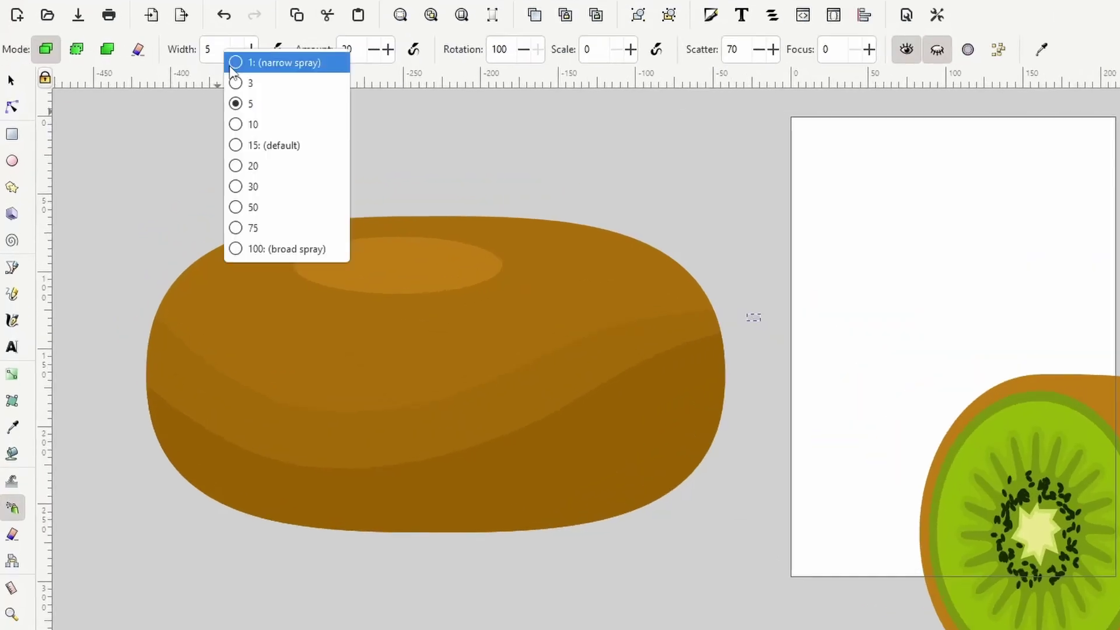
{"action": "left_click", "coordinate": [248, 142]}
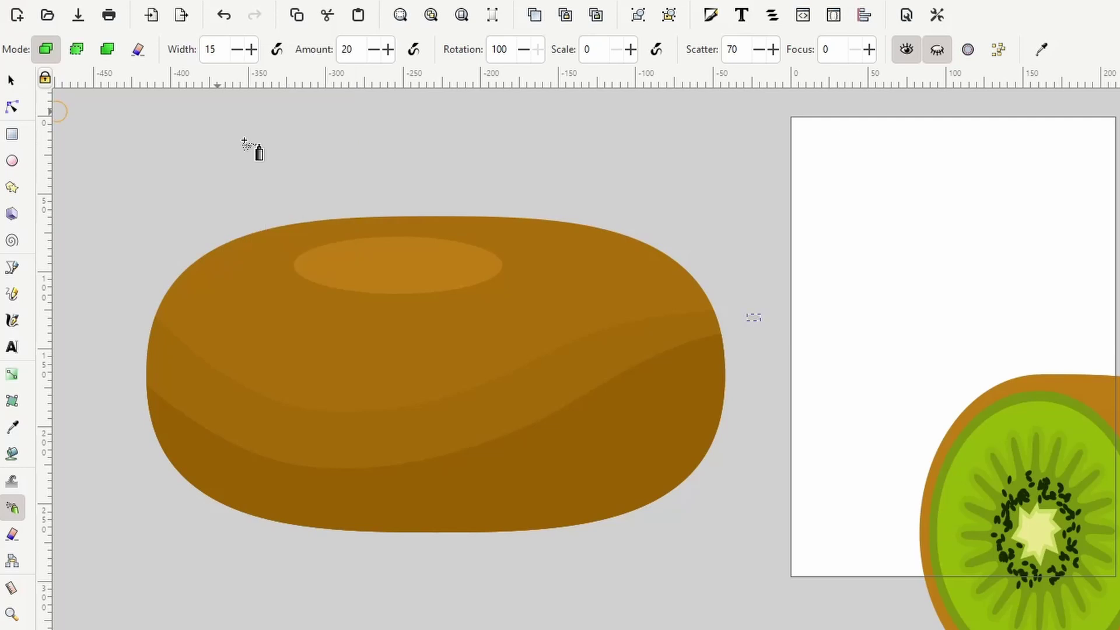
{"action": "right_click", "coordinate": [353, 52]}
{"action": "left_click", "coordinate": [384, 185]}
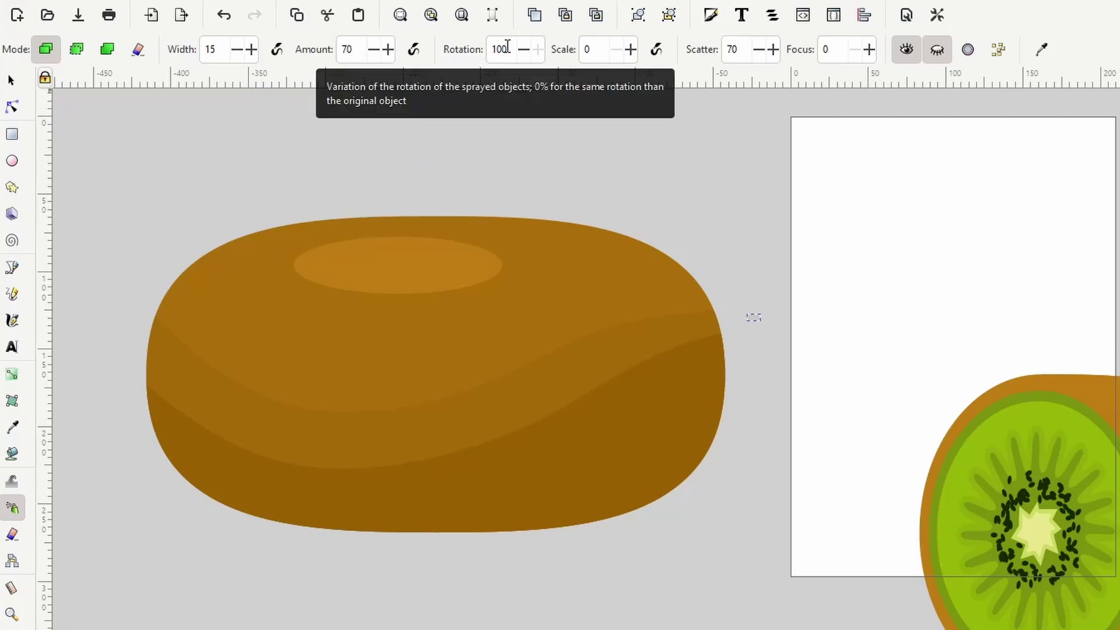
{"action": "double_click", "coordinate": [594, 49]}
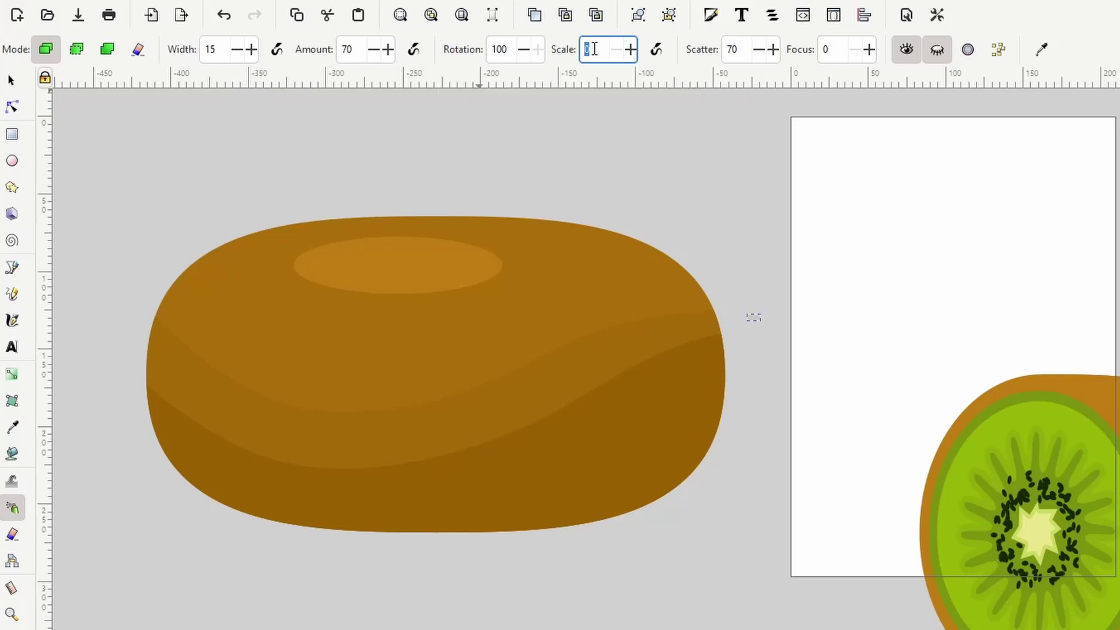
{"action": "type", "text": "50"}
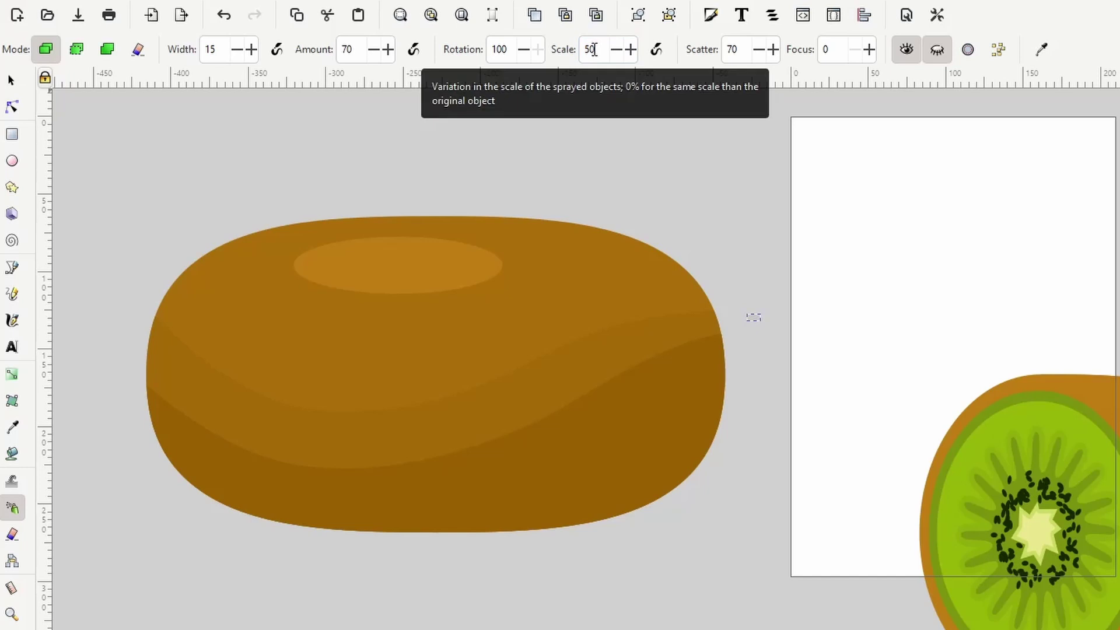
{"action": "key", "text": "Return"}
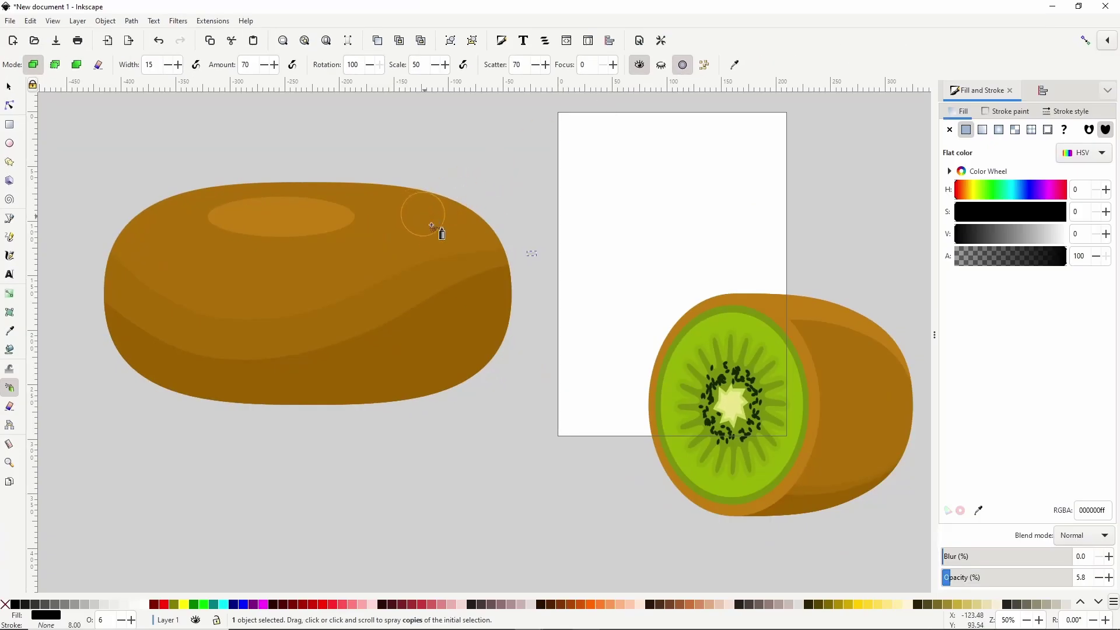
Spray copies of the faint ellipse as speckles over the whole kiwi and the half kiwi's brown skin, and delete the original ellipse
{"action": "mouse_move", "coordinate": [431, 226]}
{"action": "left_mouse_down"}
{"action": "mouse_move", "coordinate": [458, 246]}
{"action": "mouse_move", "coordinate": [469, 282]}
{"action": "mouse_move", "coordinate": [309, 344]}
{"action": "mouse_move", "coordinate": [305, 278]}
{"action": "mouse_move", "coordinate": [416, 229]}
{"action": "mouse_move", "coordinate": [400, 358]}
{"action": "mouse_move", "coordinate": [469, 311]}
{"action": "mouse_move", "coordinate": [488, 318]}
{"action": "mouse_move", "coordinate": [470, 384]}
{"action": "mouse_move", "coordinate": [251, 366]}
{"action": "mouse_move", "coordinate": [375, 335]}
{"action": "mouse_move", "coordinate": [431, 374]}
{"action": "mouse_move", "coordinate": [164, 382]}
{"action": "mouse_move", "coordinate": [171, 346]}
{"action": "mouse_move", "coordinate": [143, 328]}
{"action": "mouse_move", "coordinate": [103, 270]}
{"action": "mouse_move", "coordinate": [239, 274]}
{"action": "mouse_move", "coordinate": [339, 253]}
{"action": "mouse_move", "coordinate": [203, 267]}
{"action": "mouse_move", "coordinate": [159, 209]}
{"action": "mouse_move", "coordinate": [315, 207]}
{"action": "mouse_move", "coordinate": [282, 231]}
{"action": "mouse_move", "coordinate": [398, 206]}
{"action": "mouse_move", "coordinate": [276, 189]}
{"action": "mouse_move", "coordinate": [142, 195]}
{"action": "mouse_move", "coordinate": [121, 238]}
{"action": "mouse_move", "coordinate": [169, 259]}
{"action": "mouse_move", "coordinate": [131, 343]}
{"action": "mouse_move", "coordinate": [136, 372]}
{"action": "mouse_move", "coordinate": [195, 300]}
{"action": "mouse_move", "coordinate": [233, 317]}
{"action": "mouse_move", "coordinate": [397, 245]}
{"action": "mouse_move", "coordinate": [350, 239]}
{"action": "mouse_move", "coordinate": [408, 211]}
{"action": "mouse_move", "coordinate": [466, 209]}
{"action": "mouse_move", "coordinate": [485, 302]}
{"action": "mouse_move", "coordinate": [418, 363]}
{"action": "mouse_move", "coordinate": [469, 404]}
{"action": "left_mouse_up"}
{"action": "key", "text": "Escape"}
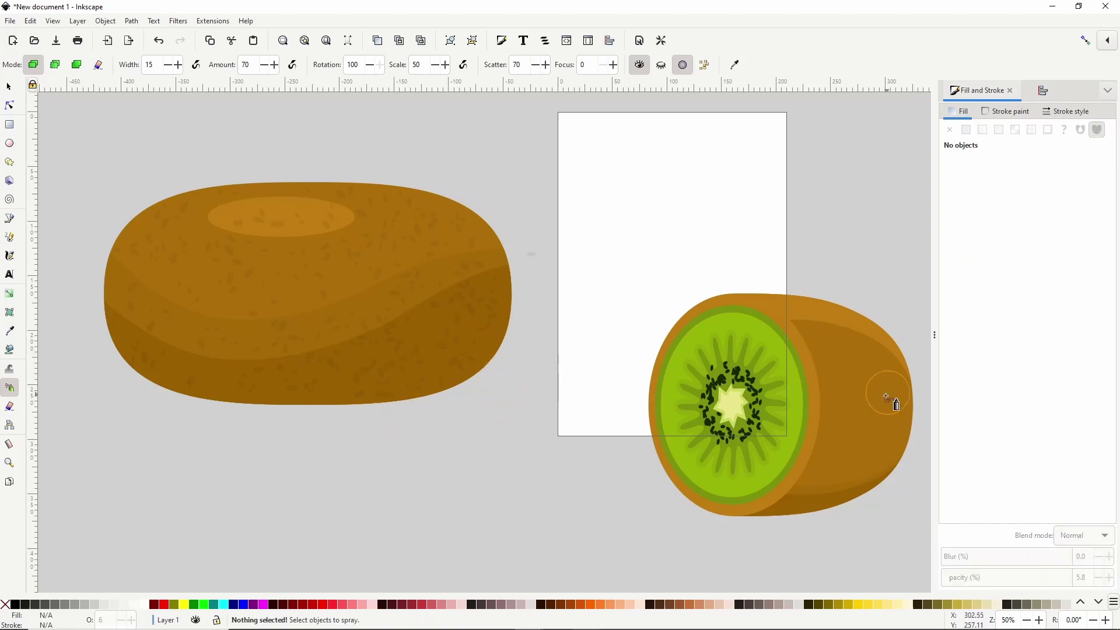
{"action": "scroll", "coordinate": [845, 391], "scroll_direction": "right", "scroll_amount": 1}
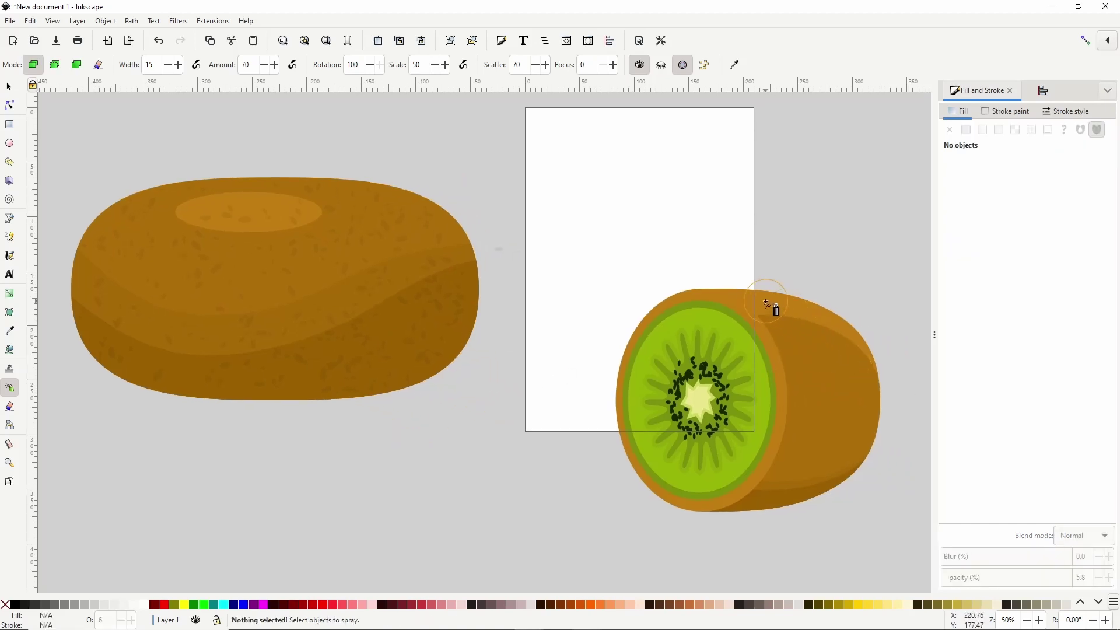
{"action": "mouse_move", "coordinate": [863, 380]}
{"action": "left_mouse_down"}
{"action": "mouse_move", "coordinate": [824, 398]}
{"action": "mouse_move", "coordinate": [819, 442]}
{"action": "mouse_move", "coordinate": [807, 365]}
{"action": "mouse_move", "coordinate": [785, 465]}
{"action": "mouse_move", "coordinate": [737, 511]}
{"action": "mouse_move", "coordinate": [791, 511]}
{"action": "mouse_move", "coordinate": [871, 446]}
{"action": "mouse_move", "coordinate": [839, 415]}
{"action": "mouse_move", "coordinate": [871, 382]}
{"action": "mouse_move", "coordinate": [871, 350]}
{"action": "mouse_move", "coordinate": [781, 307]}
{"action": "mouse_move", "coordinate": [795, 347]}
{"action": "mouse_move", "coordinate": [712, 284]}
{"action": "mouse_move", "coordinate": [766, 283]}
{"action": "mouse_move", "coordinate": [833, 350]}
{"action": "left_mouse_up"}
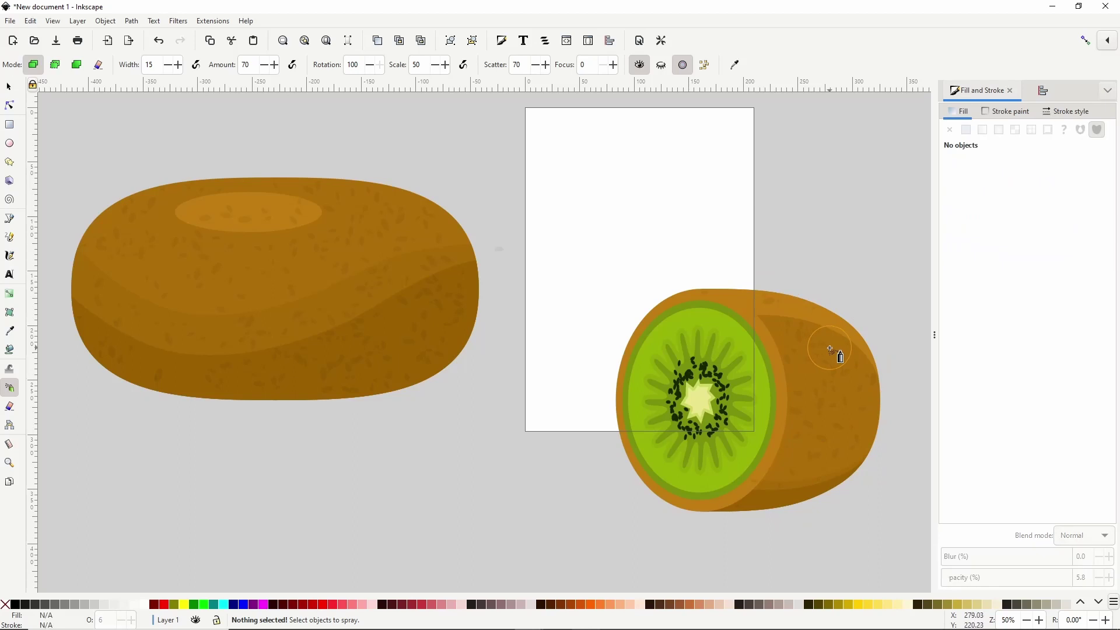
{"action": "left_click", "coordinate": [8, 88]}
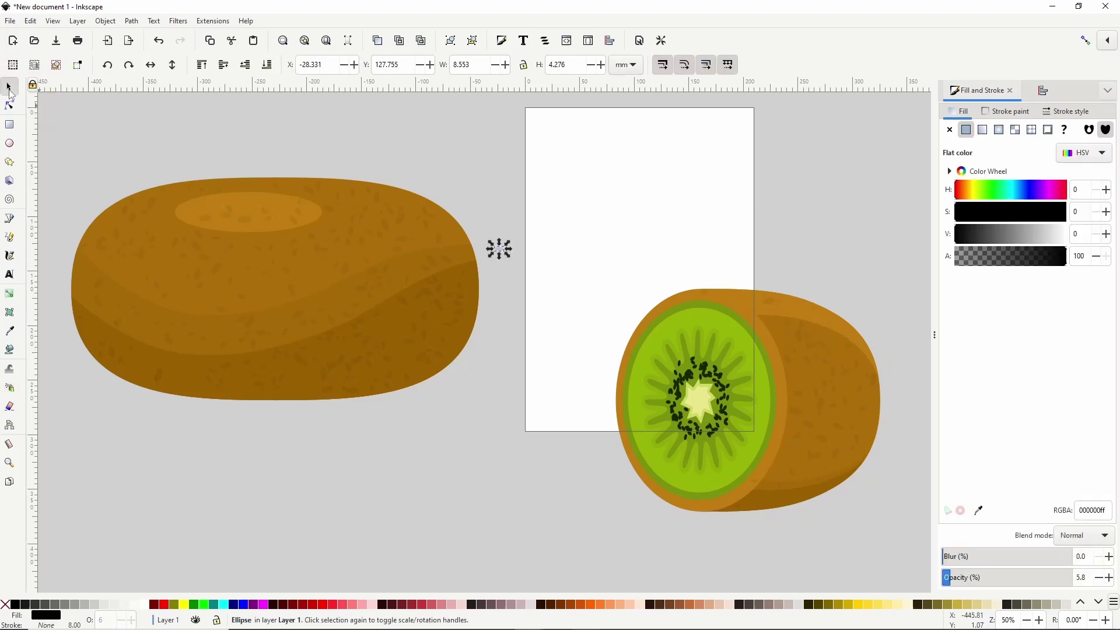
{"action": "left_click", "coordinate": [525, 273]}
Raise the green slice group to the top of the stack and group all of the half kiwi's objects
{"action": "left_click", "coordinate": [677, 319]}
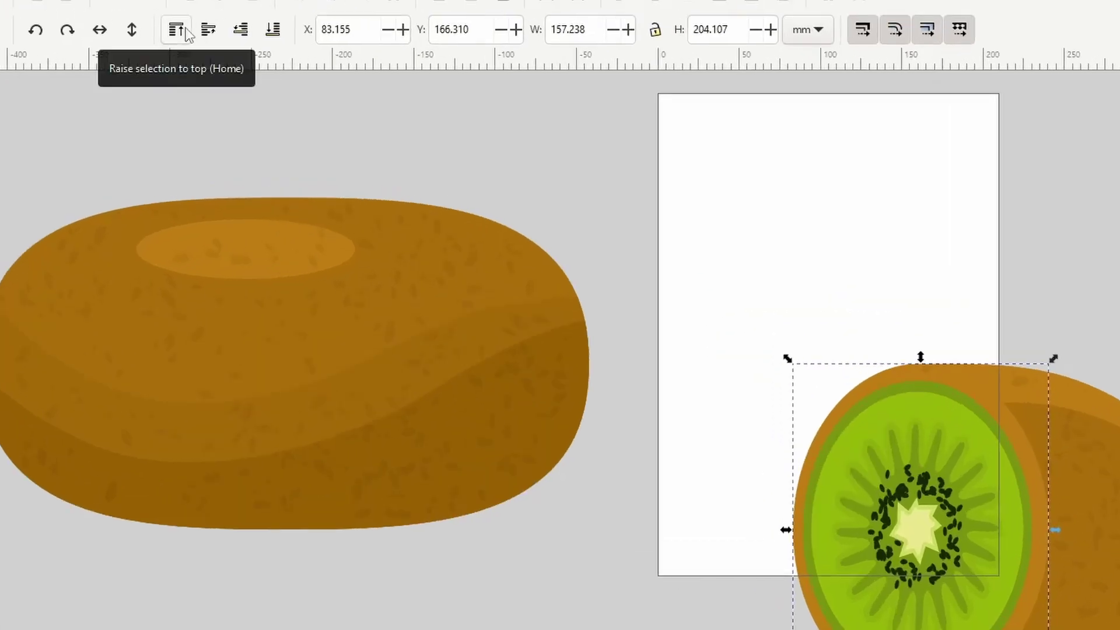
{"action": "left_click", "coordinate": [211, 69]}
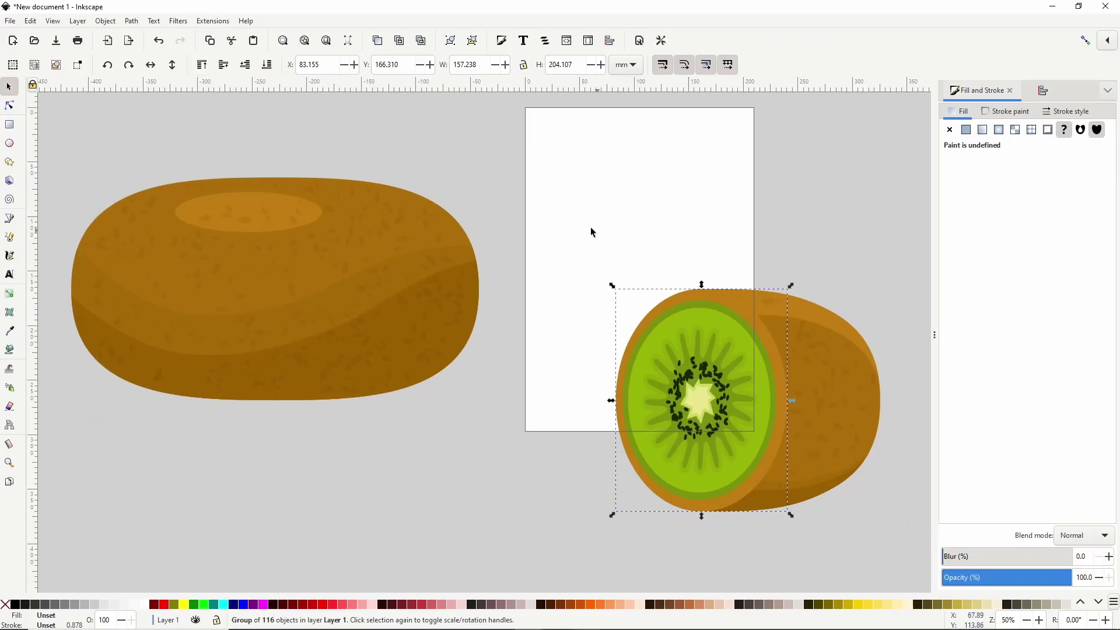
{"action": "left_click_drag", "start_coordinate": [583, 230], "coordinate": [895, 537]}
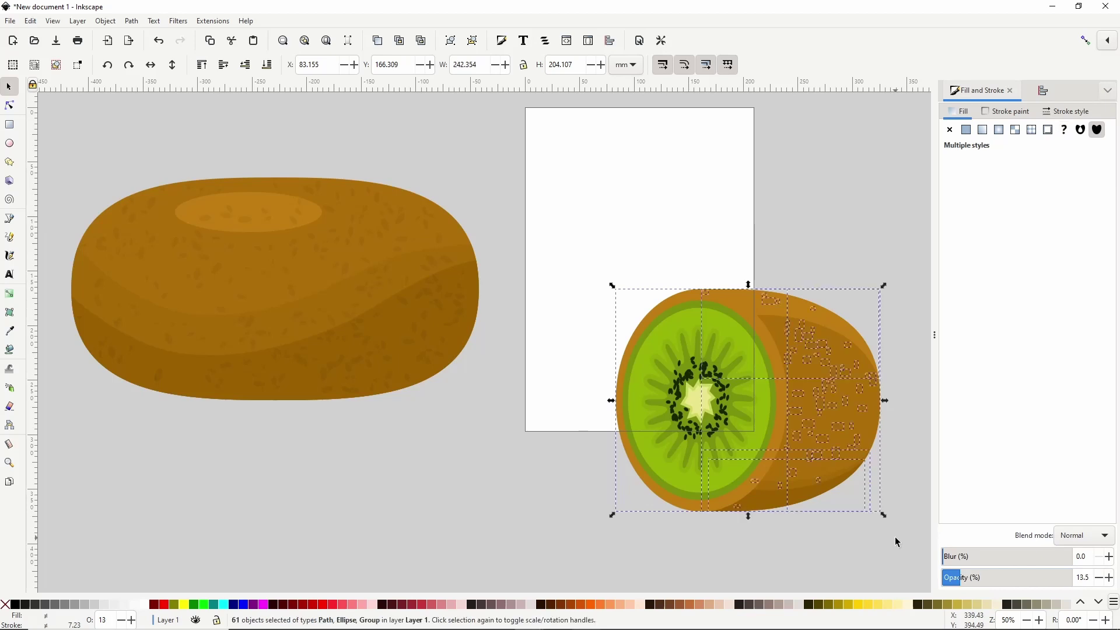
{"action": "key", "text": "ctrl+g"}
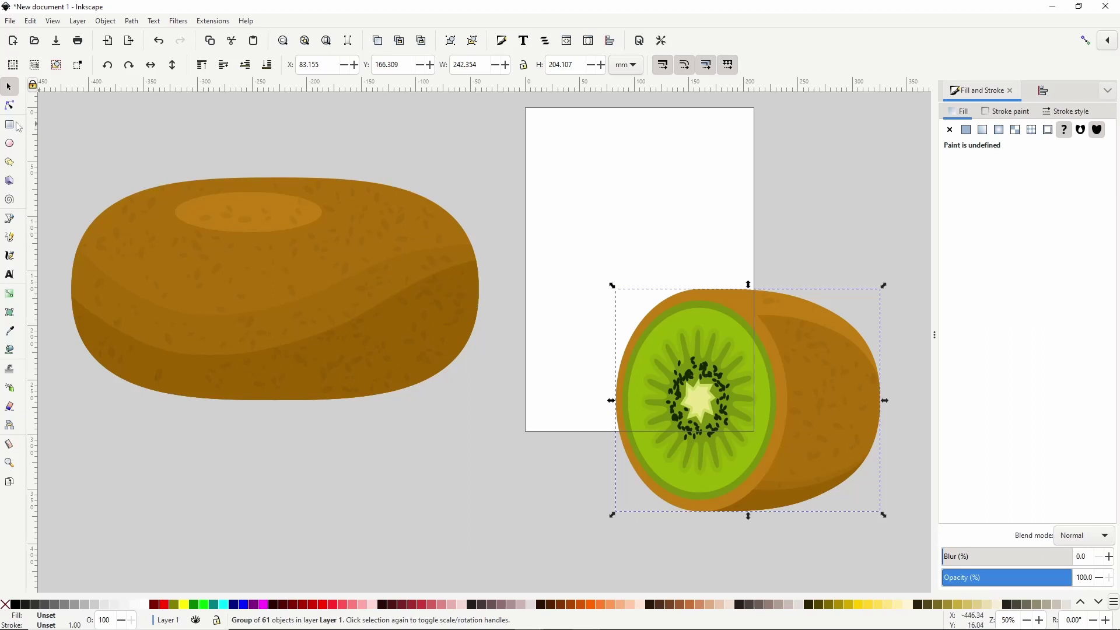
Draw a fully opaque ellipse about 18 by 29 mm inside the whole kiwi's right end, filled with the shadow brown darkened to 855400
{"action": "left_click", "coordinate": [11, 147]}
{"action": "left_click_drag", "start_coordinate": [455, 272], "coordinate": [474, 304]}
{"action": "left_click_drag", "start_coordinate": [963, 580], "coordinate": [1112, 581]}
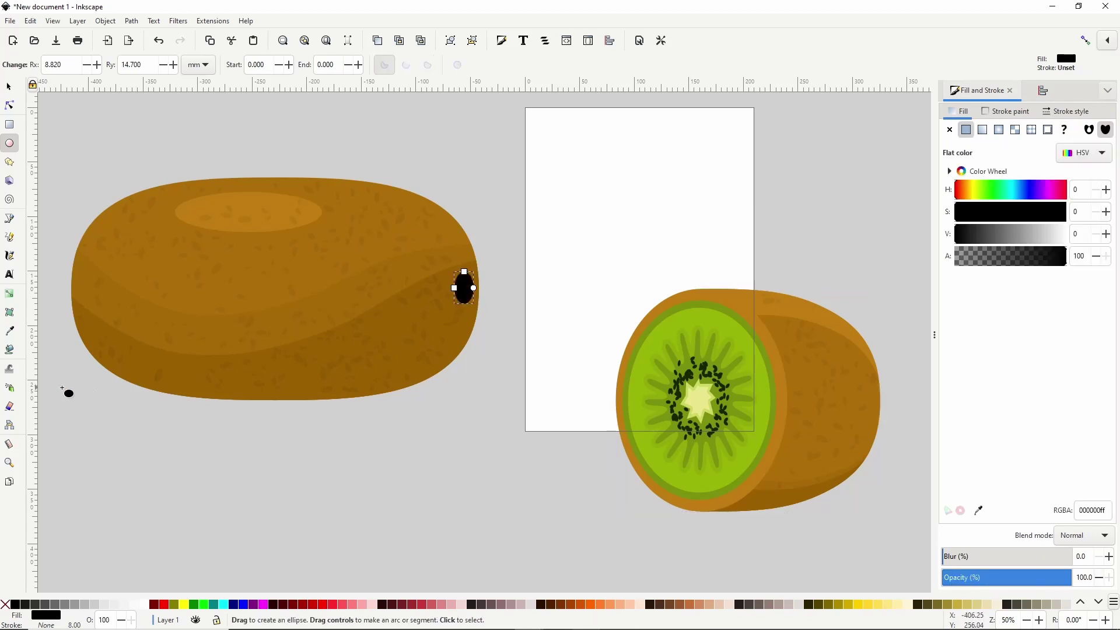
{"action": "left_click", "coordinate": [10, 331]}
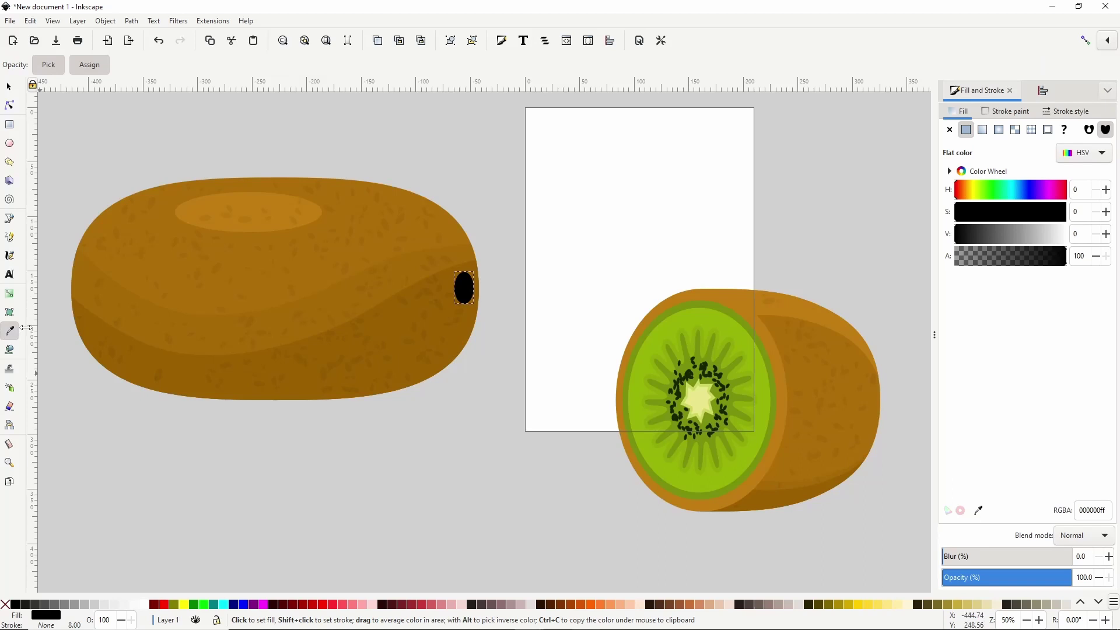
{"action": "left_click", "coordinate": [390, 323]}
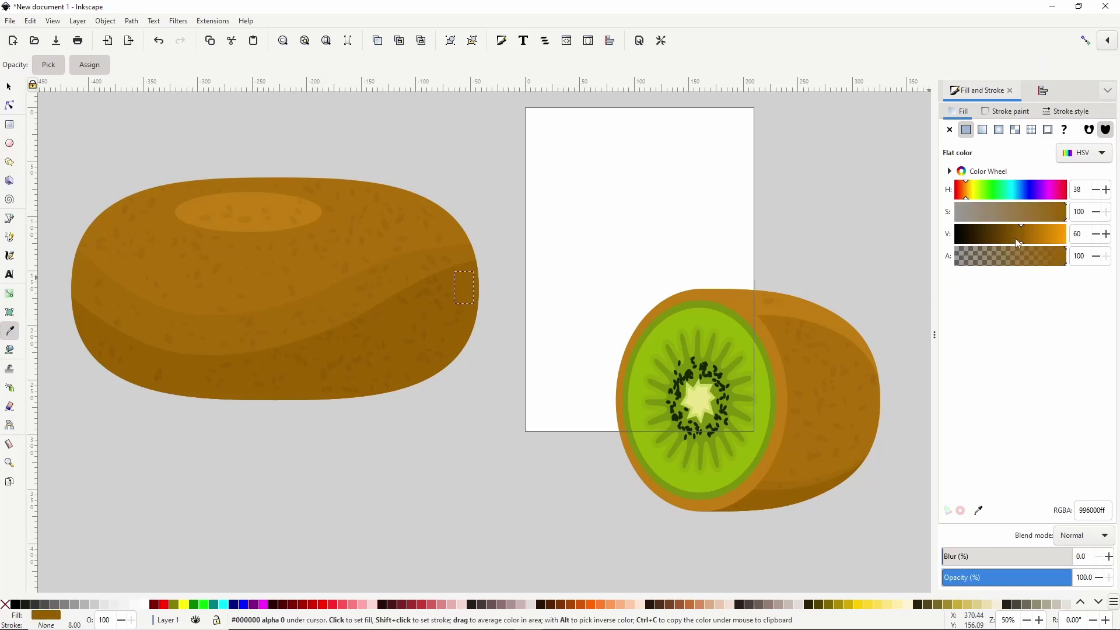
{"action": "left_click", "coordinate": [1017, 239]}
{"action": "left_click", "coordinate": [1017, 242]}
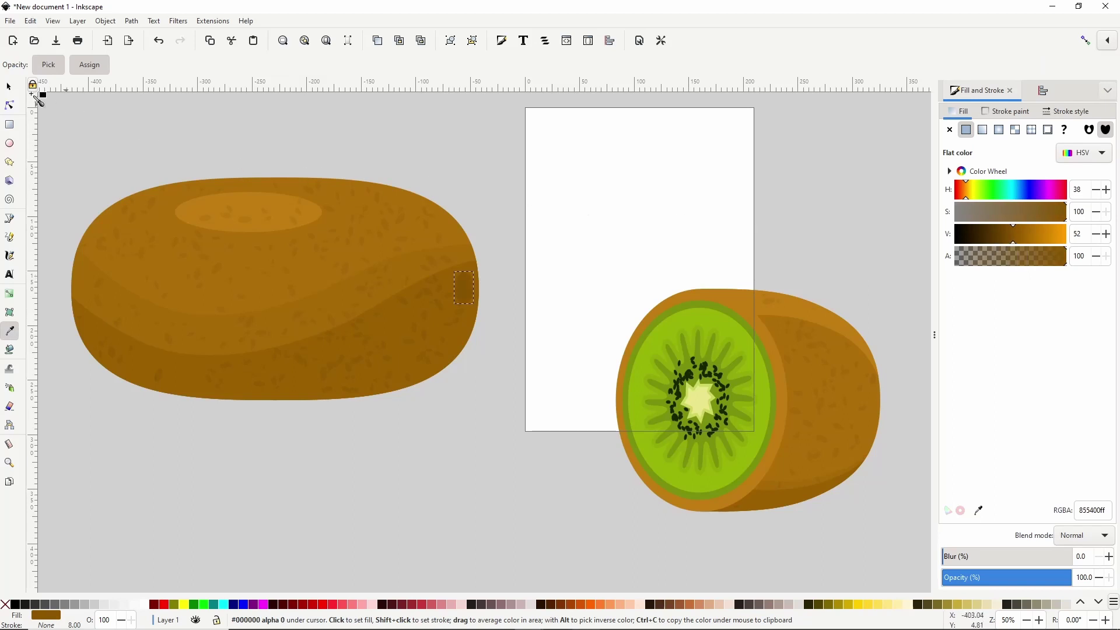
Group all of the whole kiwi's objects and rotate the group slightly clockwise so its right end tilts down
{"action": "left_click", "coordinate": [9, 87]}
{"action": "left_click_drag", "start_coordinate": [63, 147], "coordinate": [508, 424]}
{"action": "key", "text": "ctrl+g"}
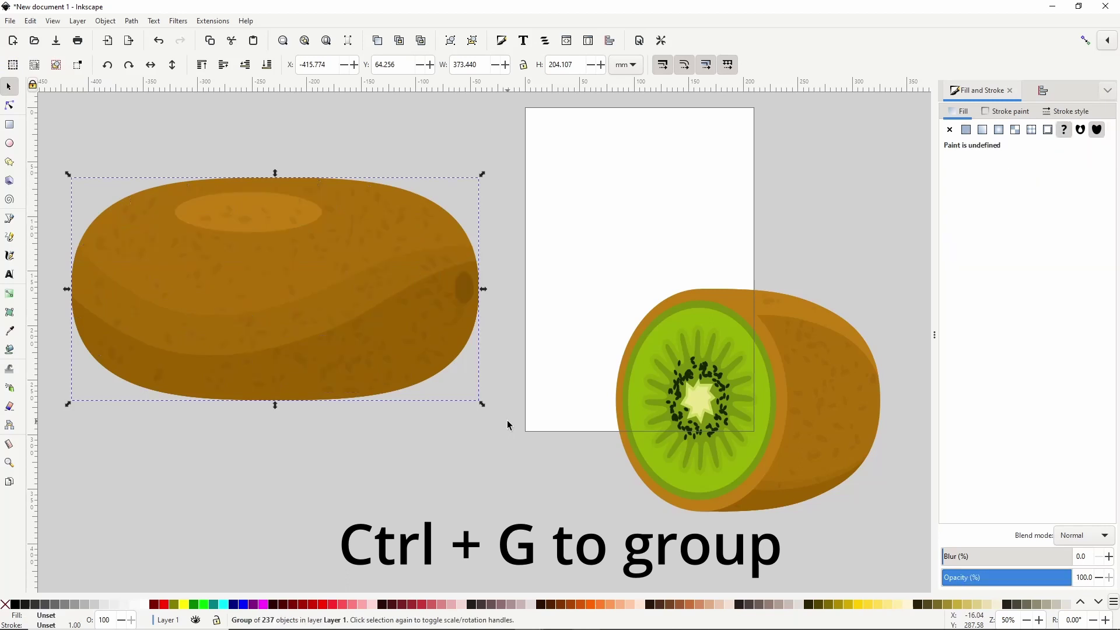
{"action": "left_click", "coordinate": [420, 317]}
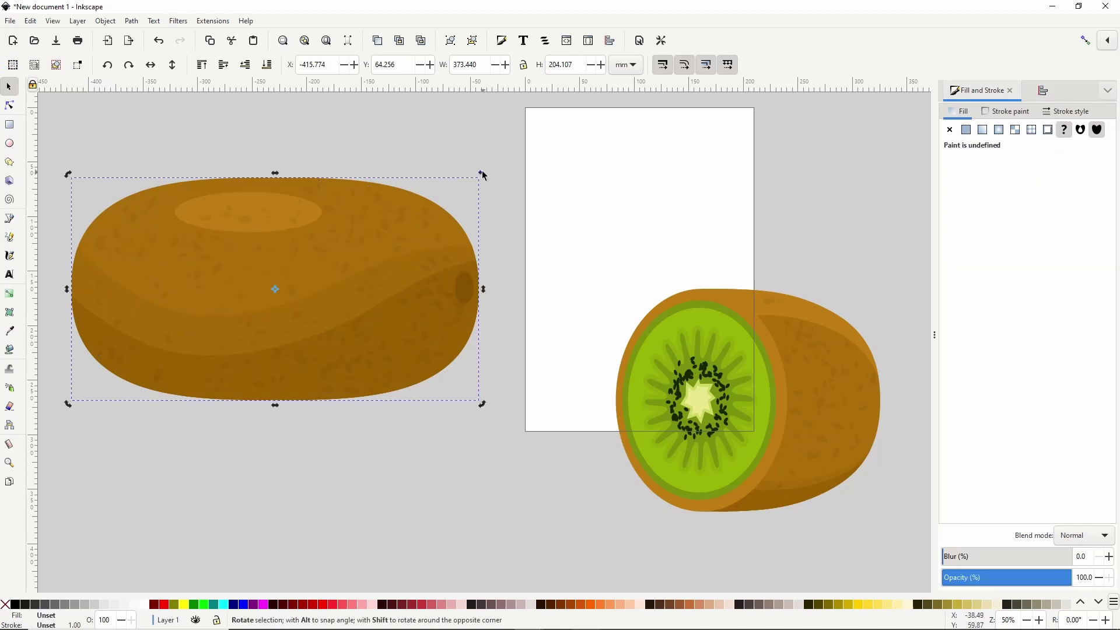
{"action": "left_click_drag", "start_coordinate": [482, 173], "coordinate": [499, 231]}
{"action": "scroll", "coordinate": [492, 231], "scroll_direction": "down", "scroll_amount": 1}
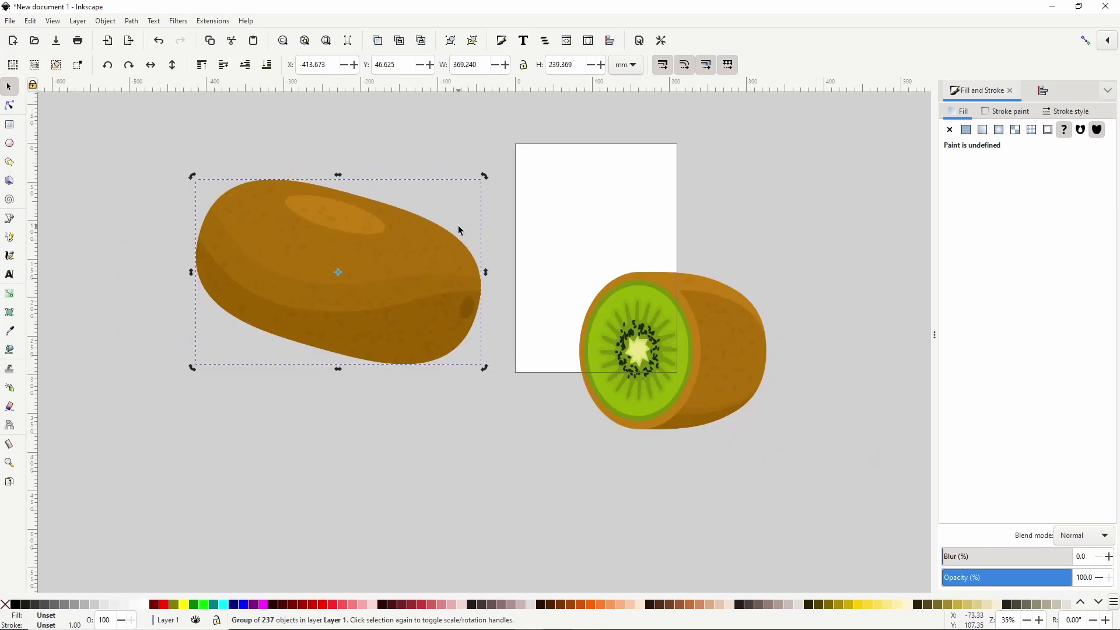
Move the half kiwi over the lower left of the whole kiwi and raise it to the top
{"action": "left_click", "coordinate": [709, 349]}
{"action": "left_click_drag", "start_coordinate": [708, 349], "coordinate": [341, 327]}
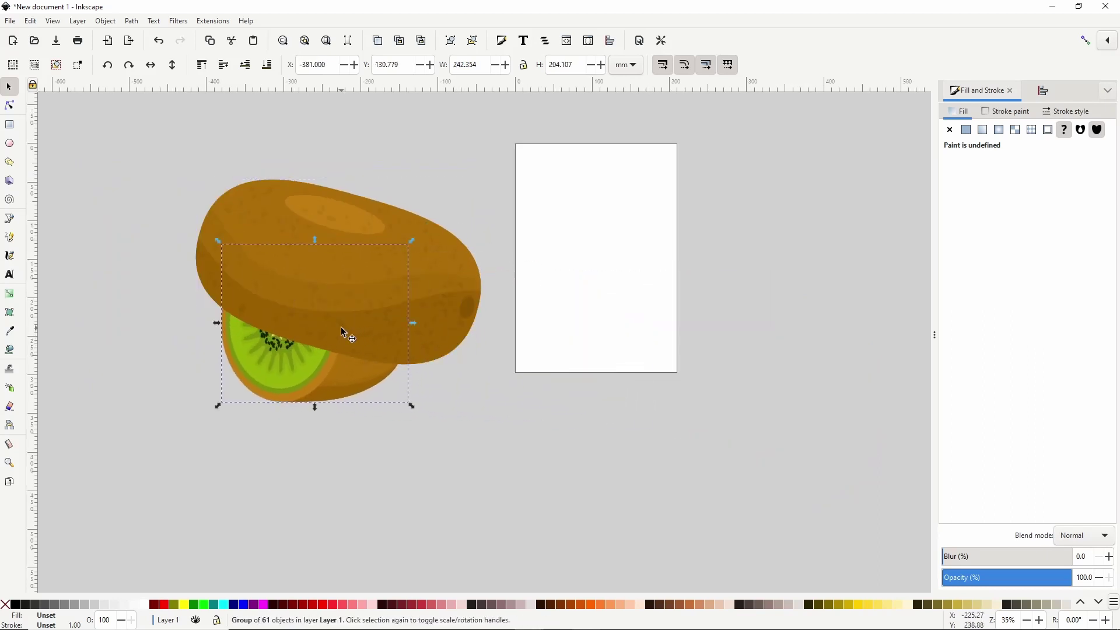
{"action": "left_click", "coordinate": [202, 65]}
Rotate the half kiwi clockwise and position it so its slice overlaps the whole kiwi's left end
{"action": "left_click", "coordinate": [366, 308]}
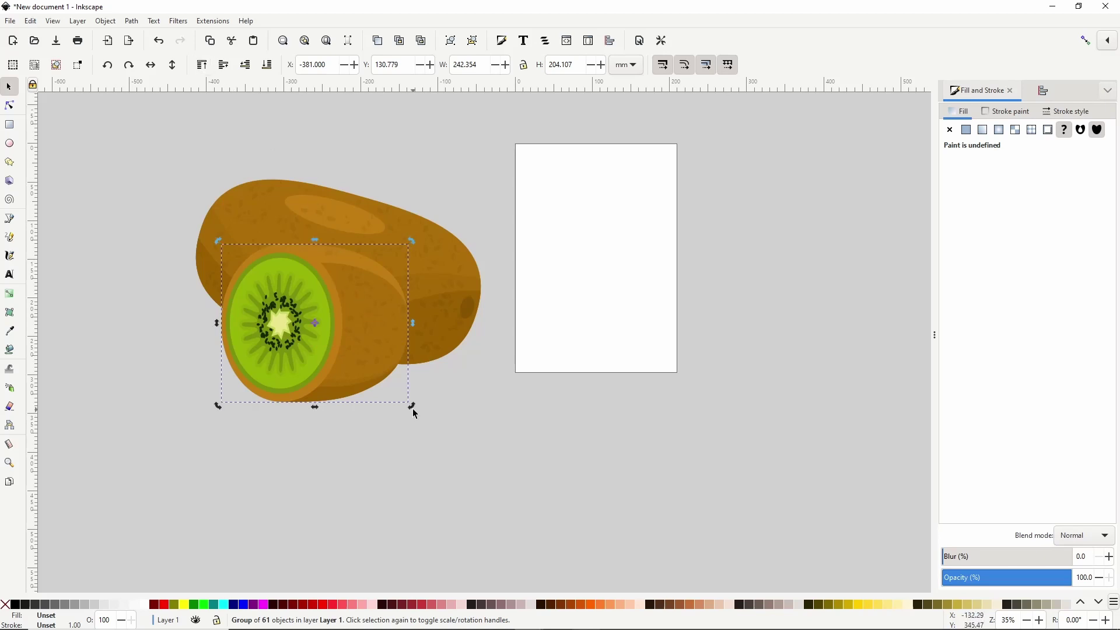
{"action": "left_click_drag", "start_coordinate": [412, 406], "coordinate": [339, 347]}
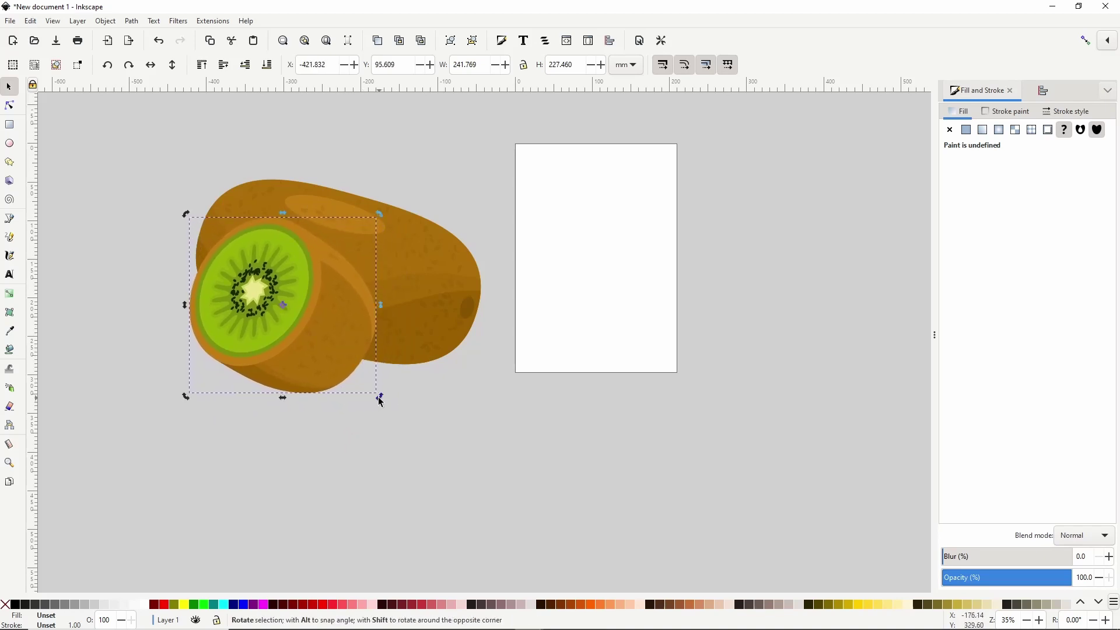
{"action": "left_click_drag", "start_coordinate": [381, 402], "coordinate": [344, 362]}
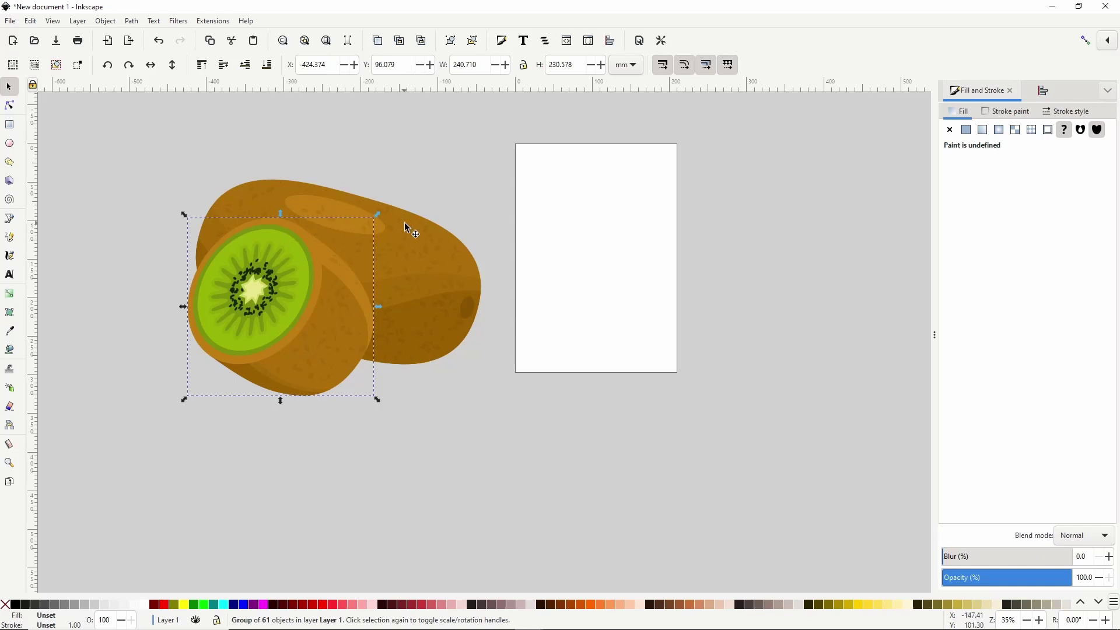
{"action": "key", "text": "Escape"}
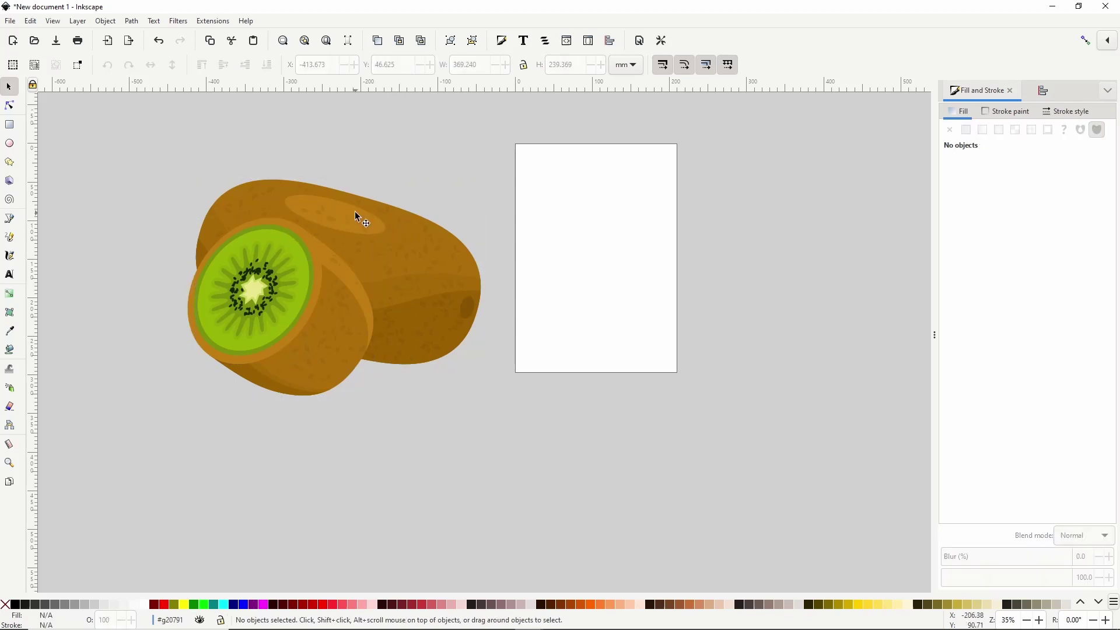
Duplicate the whole kiwi's highlight ellipse, cut the copy and paste it inside the half kiwi's slice group
{"action": "left_click", "coordinate": [356, 211]}
{"action": "key", "text": "ctrl+d"}
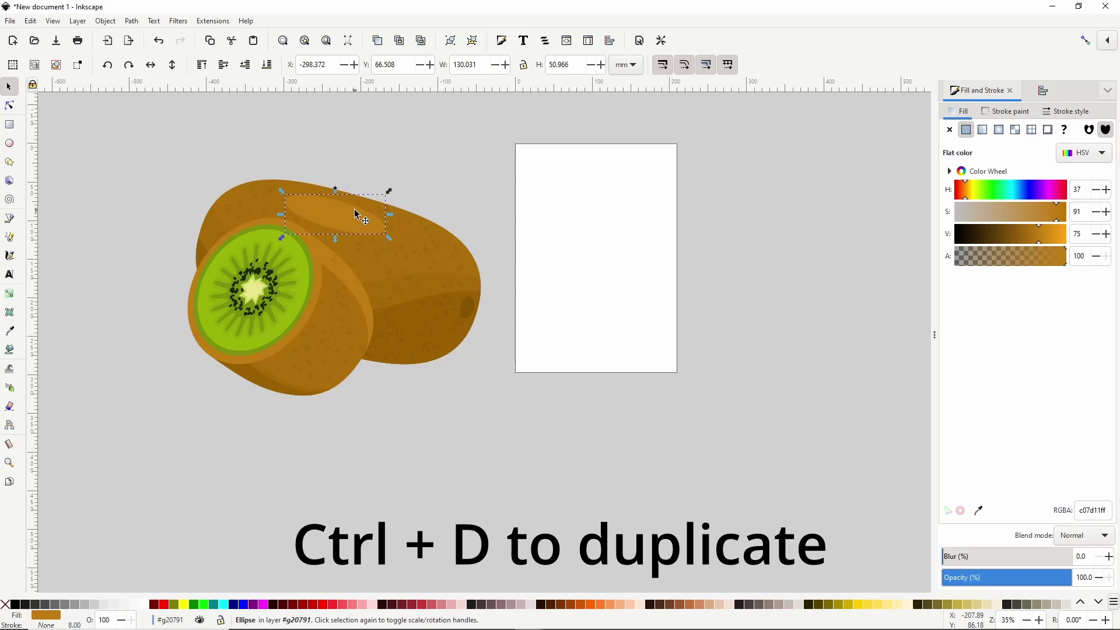
{"action": "key", "text": "ctrl+x"}
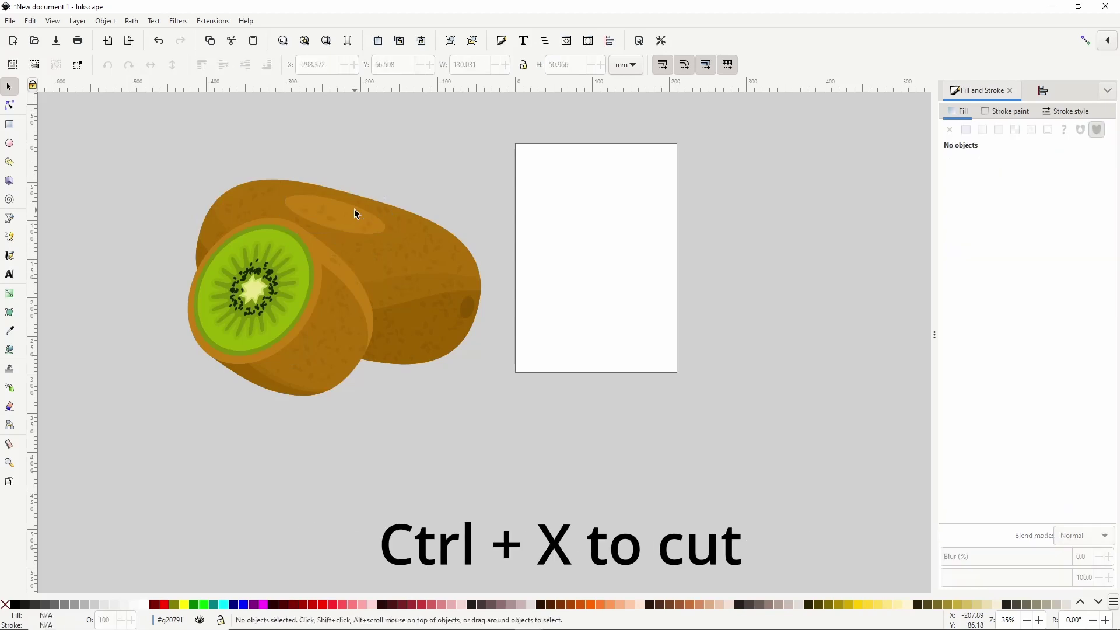
{"action": "left_click", "coordinate": [336, 316]}
{"action": "key", "text": "Escape"}
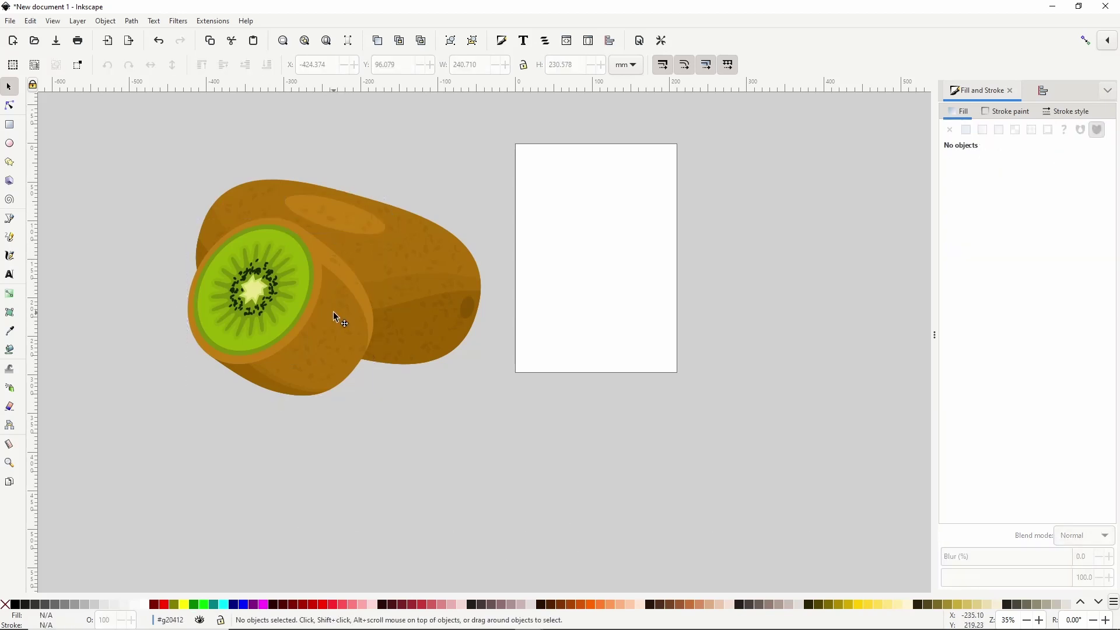
{"action": "left_click", "coordinate": [299, 286]}
{"action": "key", "text": "Escape"}
{"action": "key", "text": "ctrl+v"}
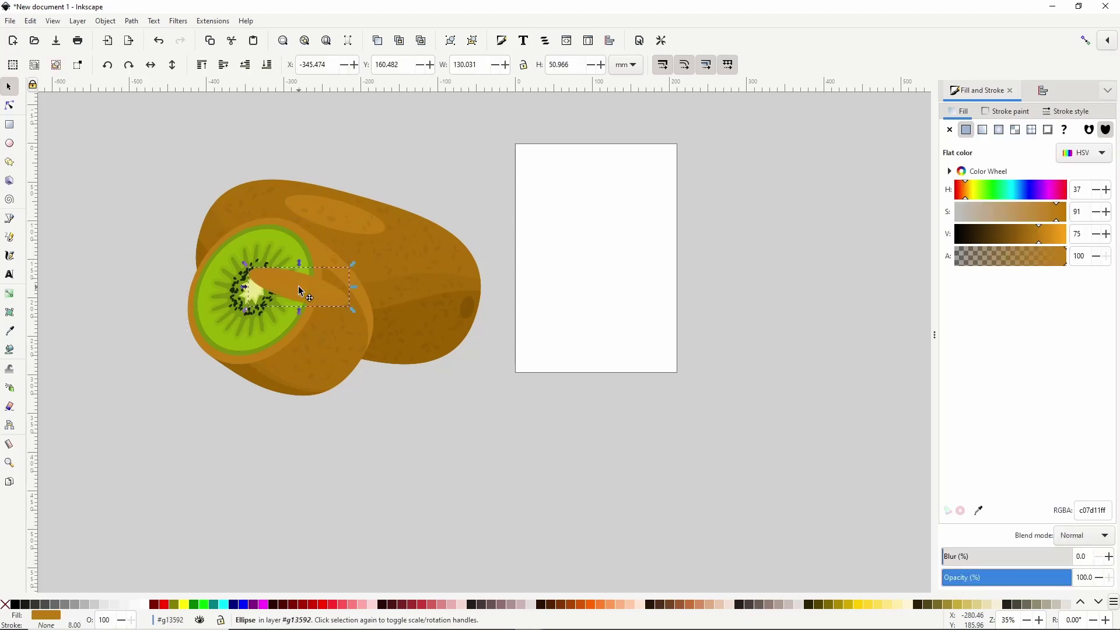
Fill the pasted ellipse with the pale green cdd761 picked from the edge of the slice's star-shaped center
{"action": "left_click", "coordinate": [10, 332]}
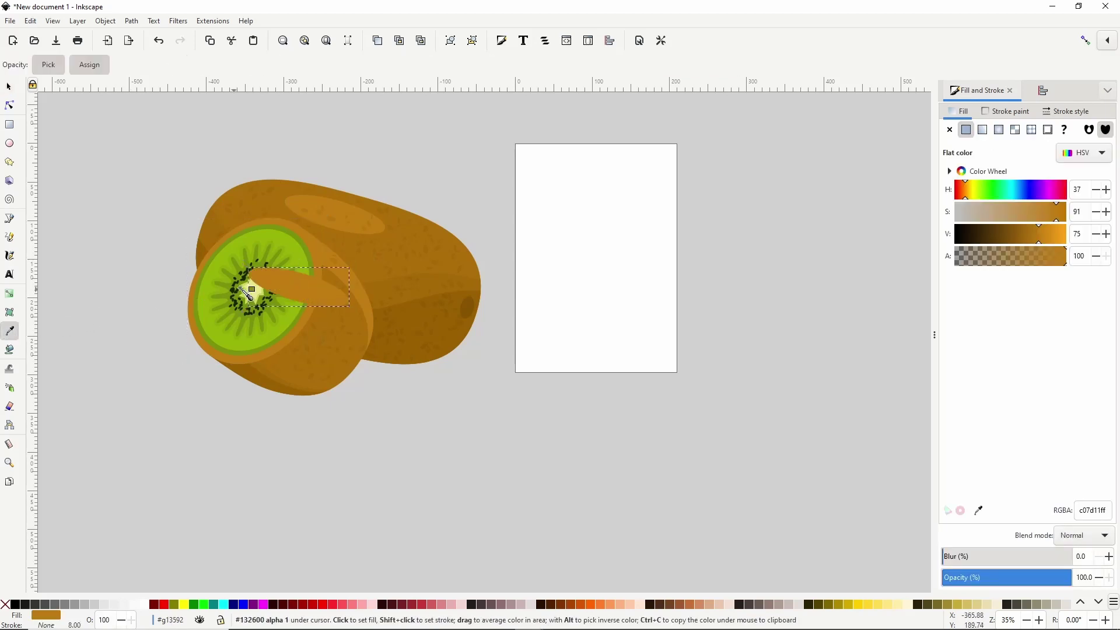
{"action": "scroll", "coordinate": [262, 304], "scroll_direction": "up", "scroll_amount": 2}
{"action": "scroll", "coordinate": [262, 303], "scroll_direction": "up", "scroll_amount": 1}
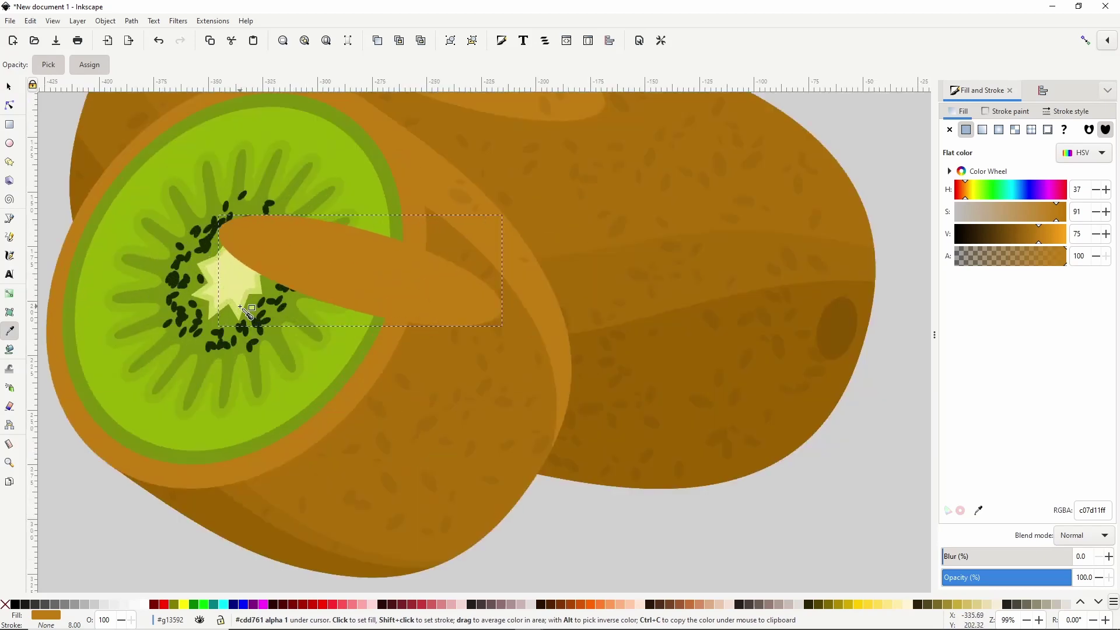
{"action": "left_click", "coordinate": [244, 307]}
{"action": "scroll", "coordinate": [243, 306], "scroll_direction": "down", "scroll_amount": 3}
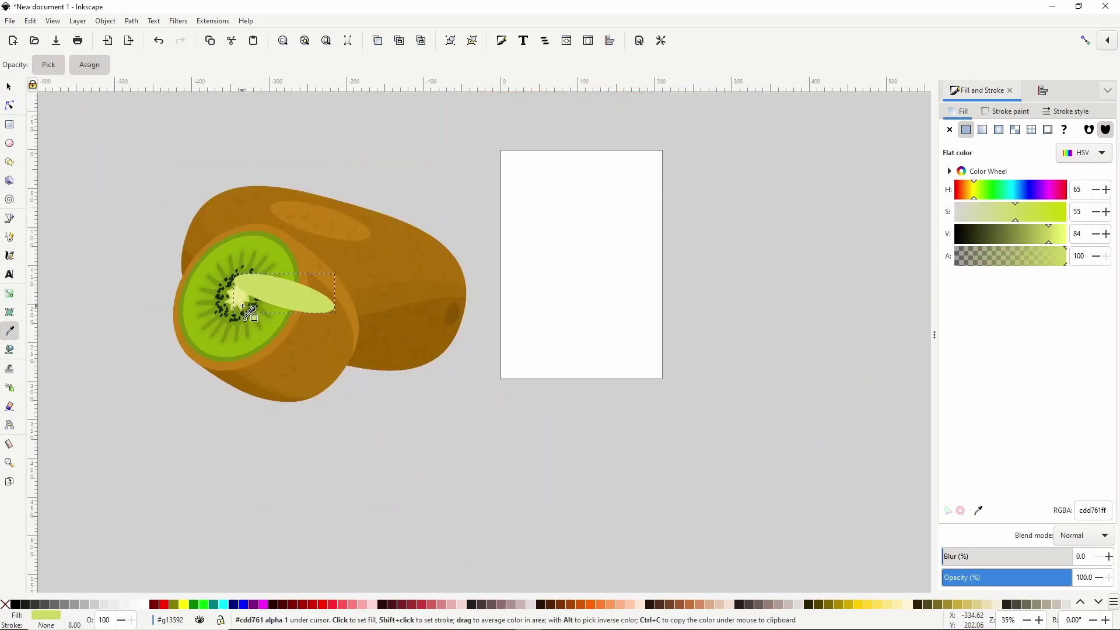
Shrink the pale green ellipse to about 22 by 9 mm and place it near the slice's upper edge as a highlight
{"action": "left_click", "coordinate": [10, 86]}
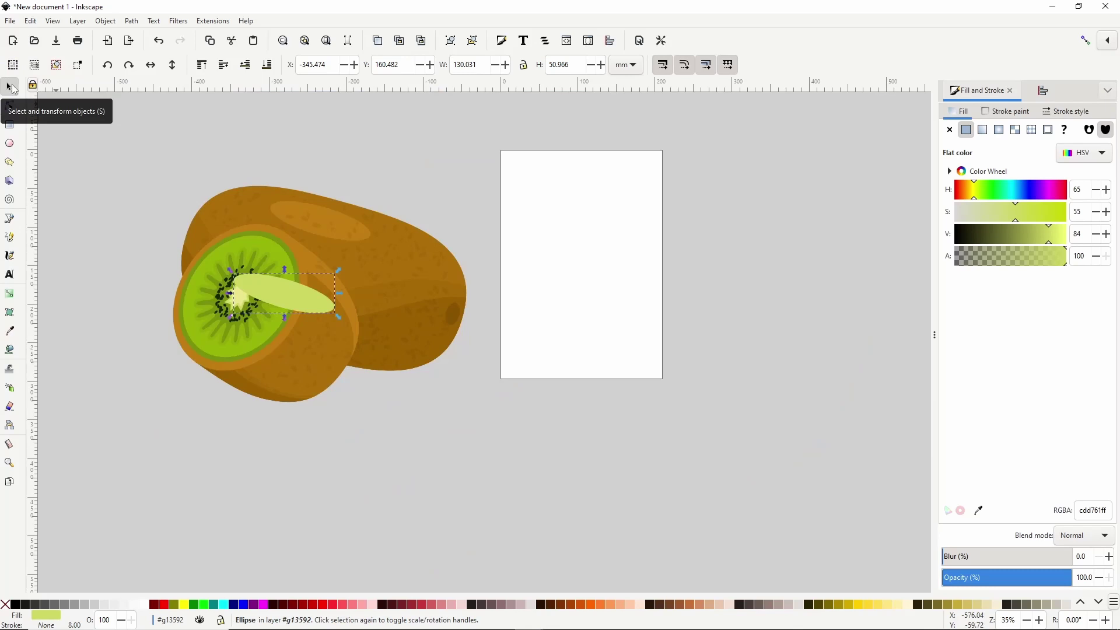
{"action": "left_click_drag", "start_coordinate": [336, 315], "coordinate": [261, 241]}
{"action": "left_click", "coordinate": [383, 174]}
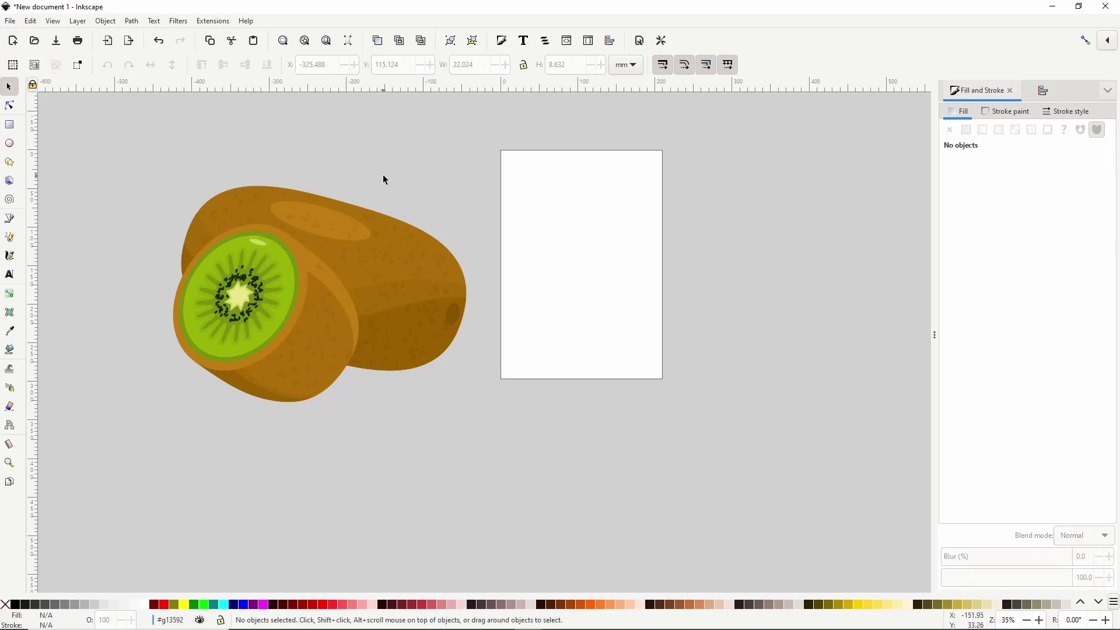
{"action": "left_click", "coordinate": [428, 258]}
{"action": "left_click", "coordinate": [572, 225]}
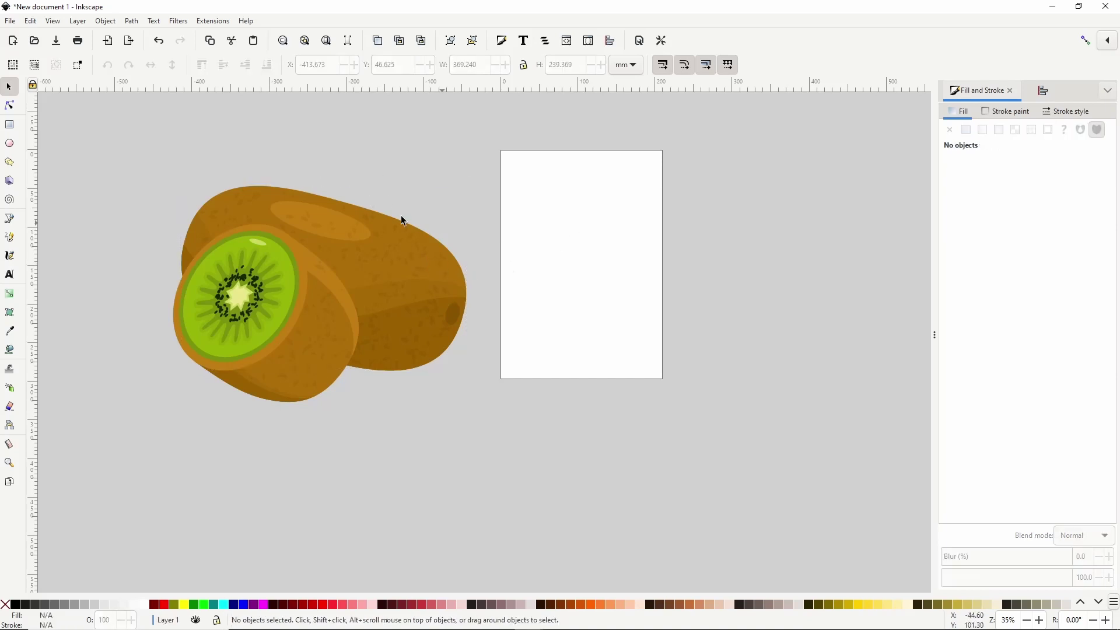
{"action": "left_click_drag", "start_coordinate": [225, 225], "coordinate": [589, 220]}
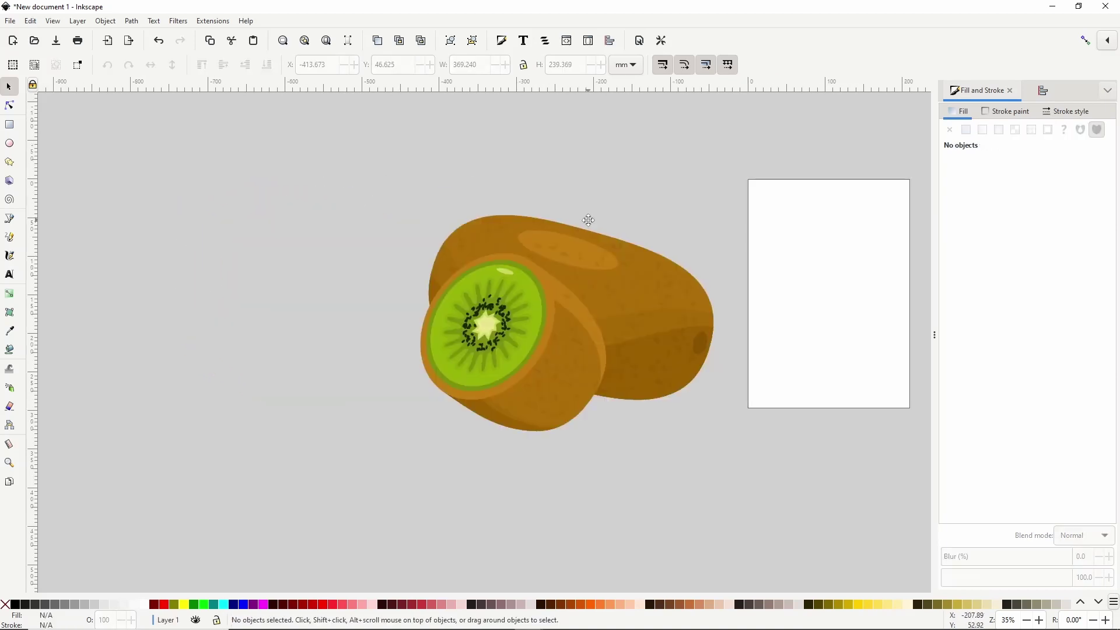